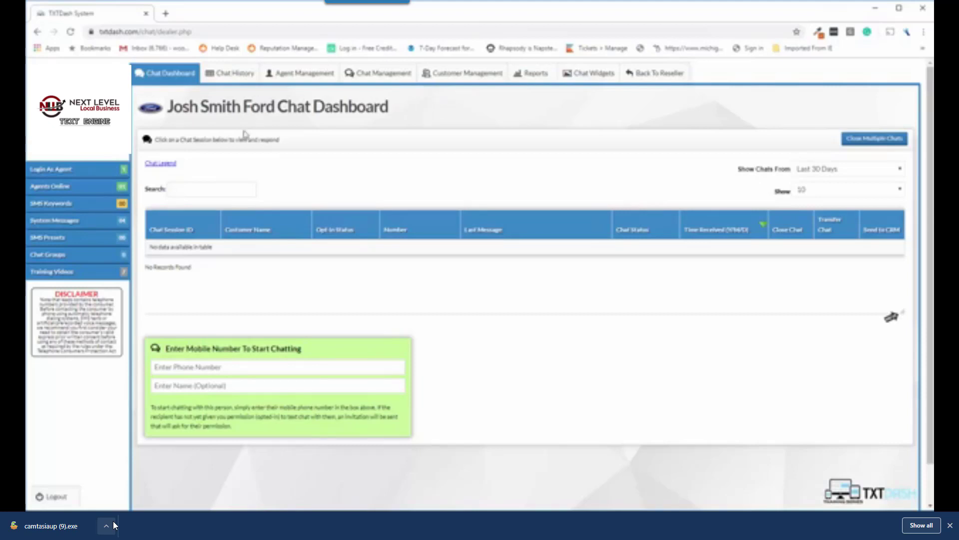
Log out of the account and log back in with the Log Into Main Dashboard option
click(52, 496)
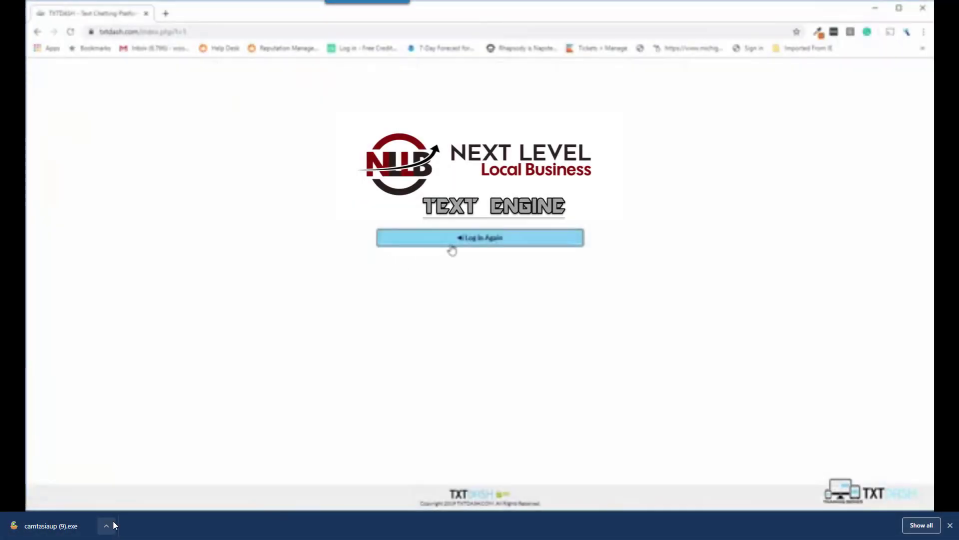
click(451, 249)
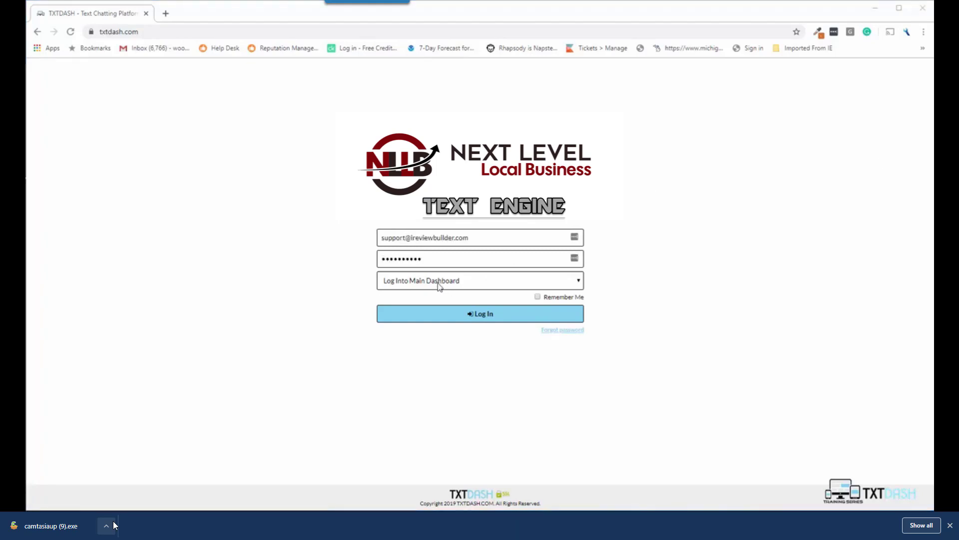
click(441, 282)
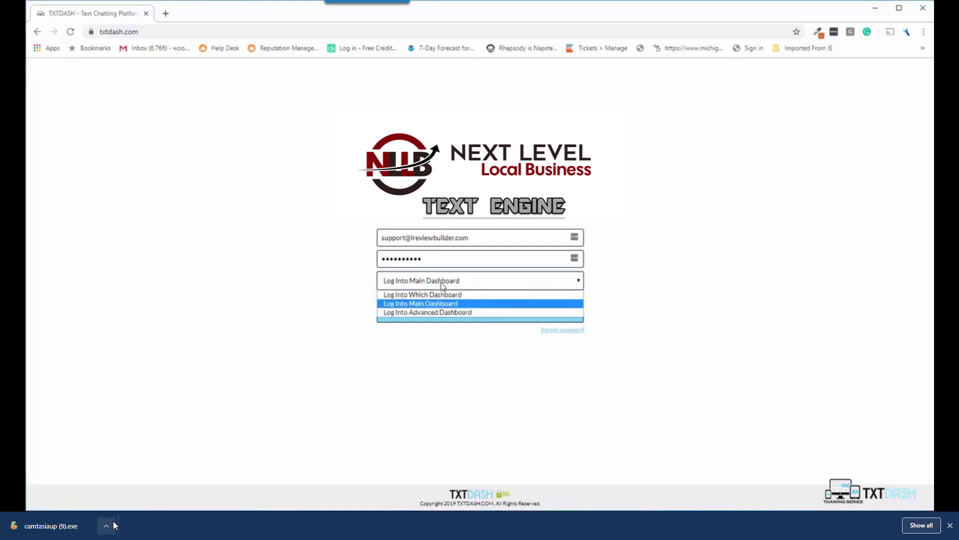
click(362, 268)
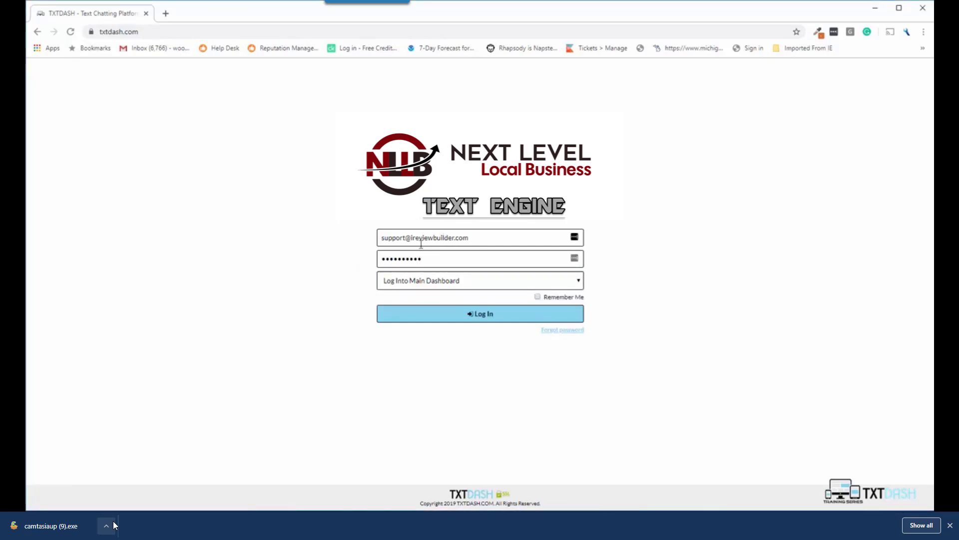
click(413, 281)
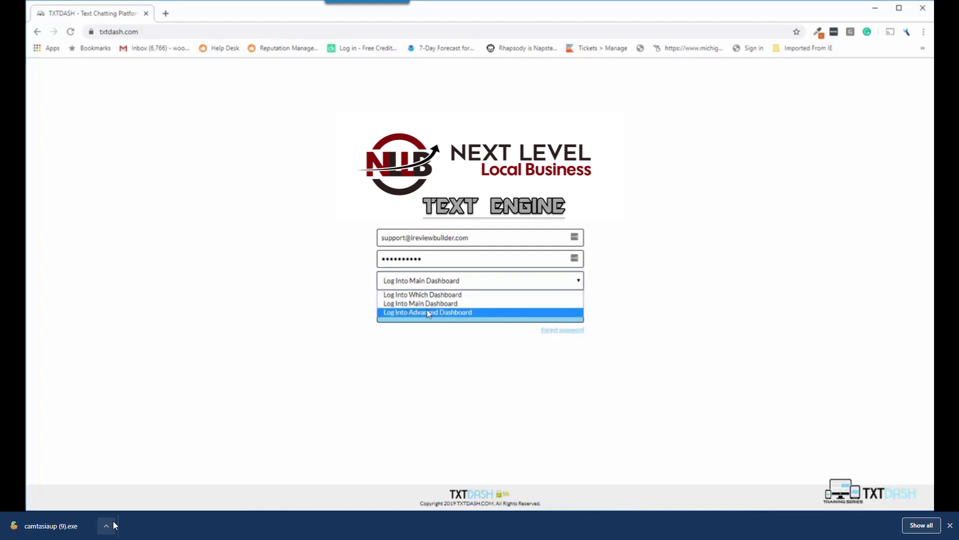
click(366, 278)
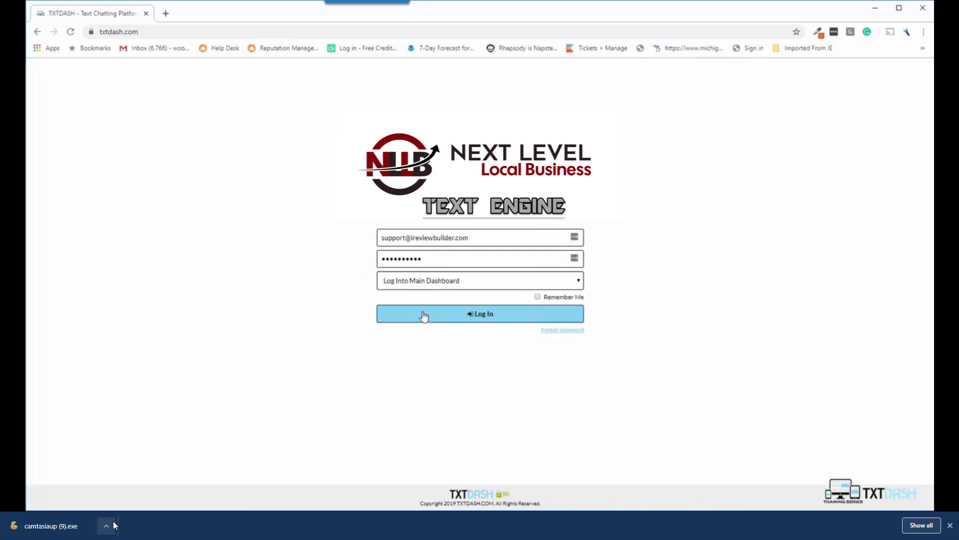
click(423, 316)
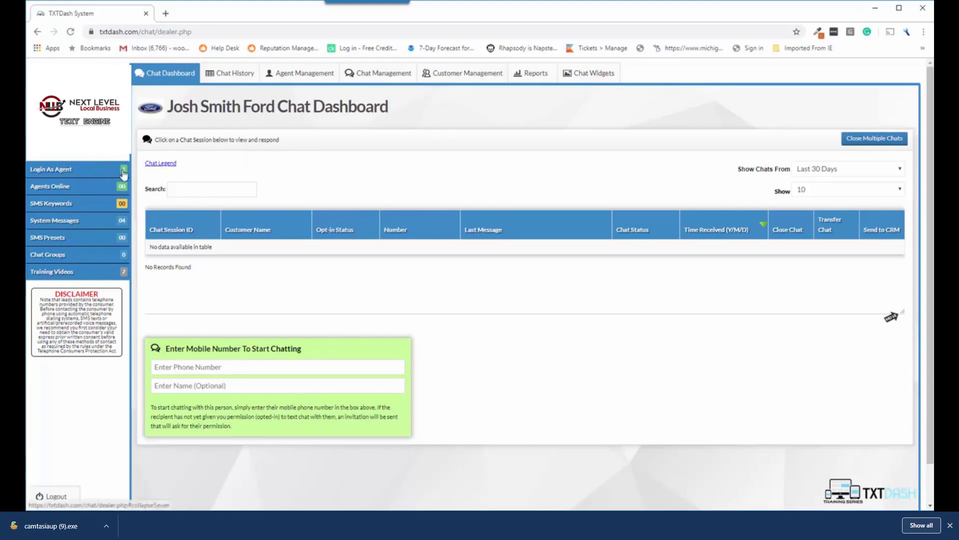
View the chat dashboard as the listed agent, return to the dealer dashboard and check which agents are online
click(69, 172)
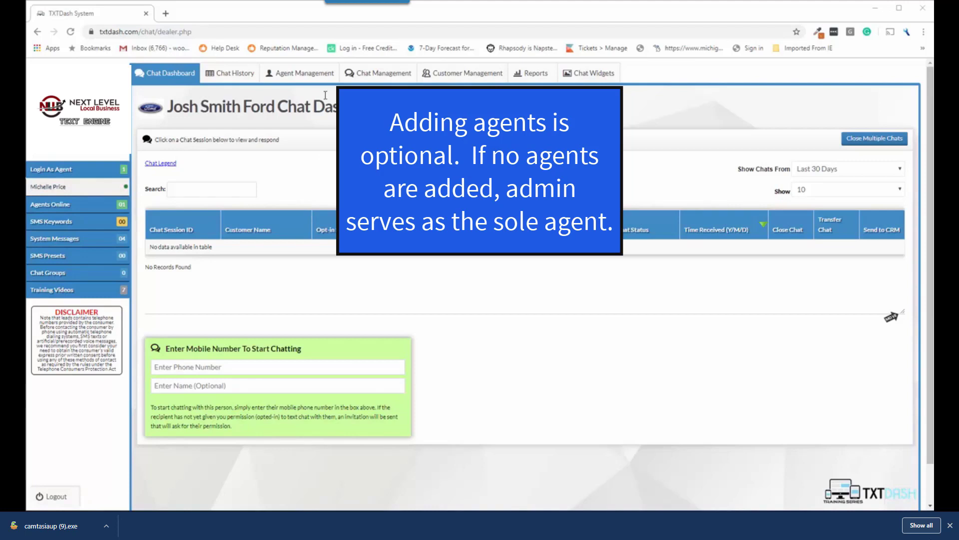
click(59, 188)
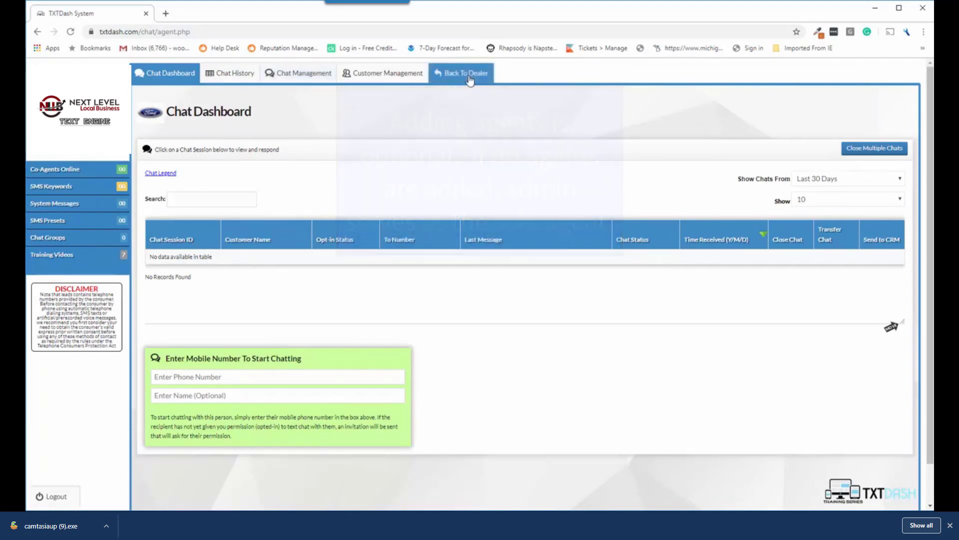
click(466, 73)
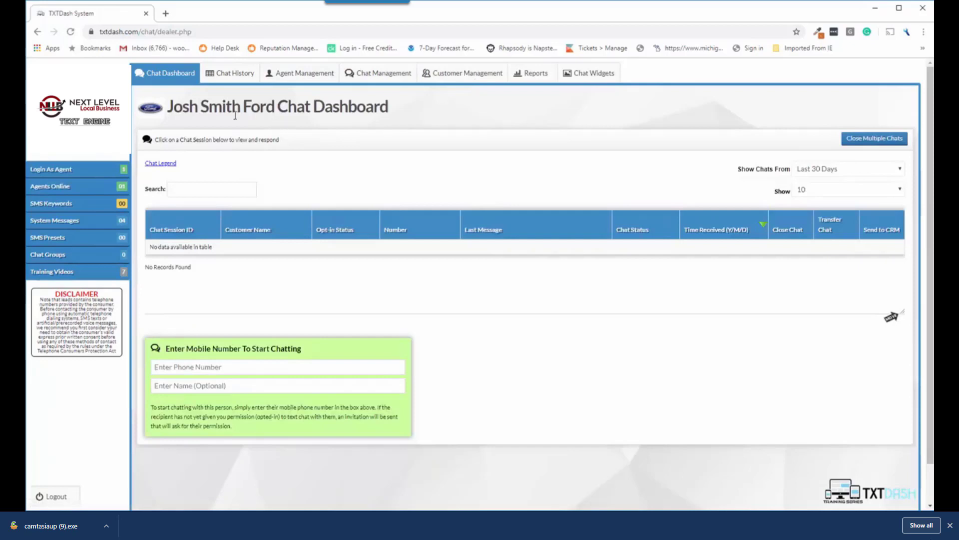
click(76, 170)
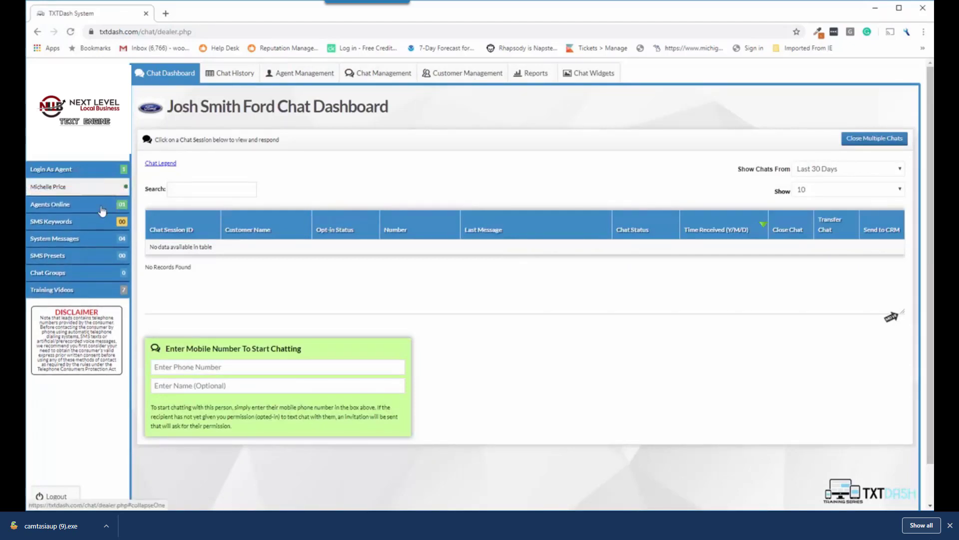
click(73, 206)
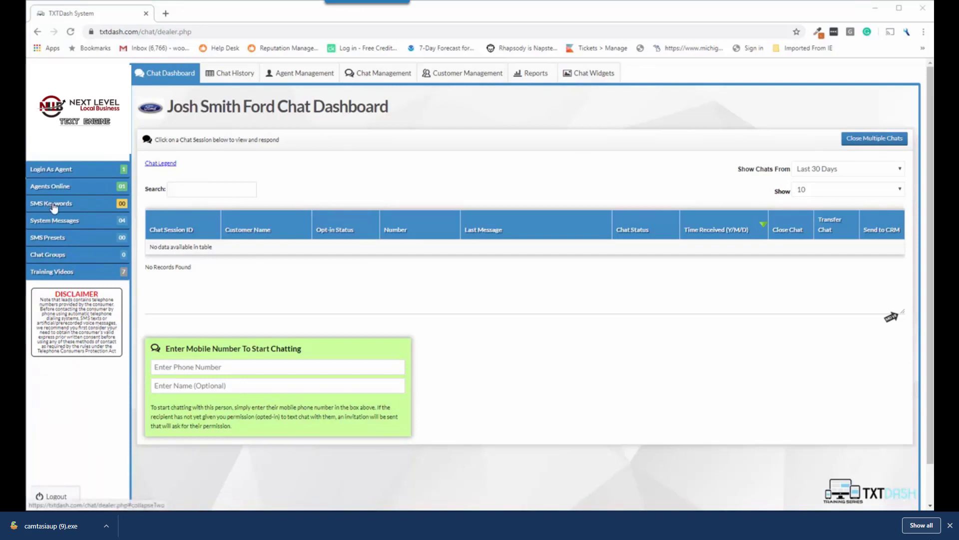
Add a new SMS keyword named supportnow after checking its availability
click(54, 206)
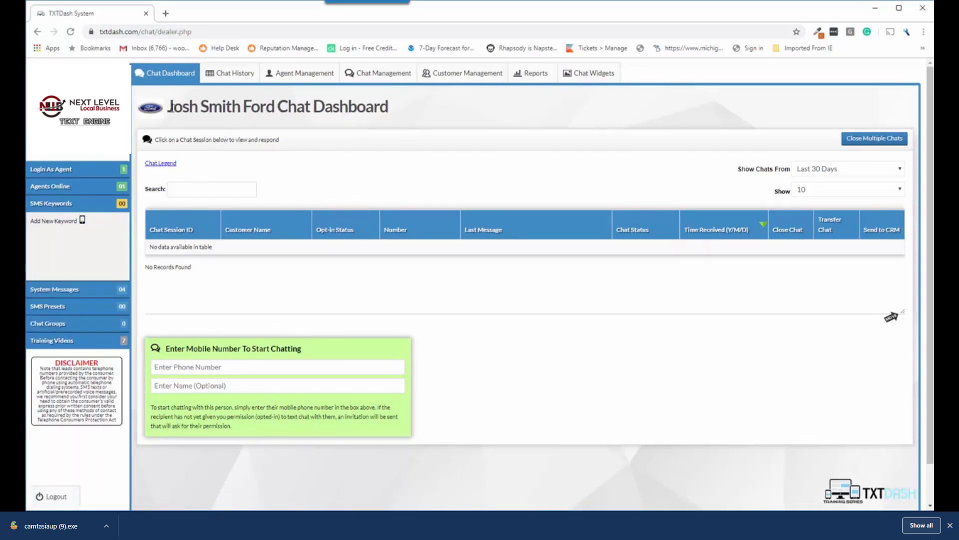
click(52, 225)
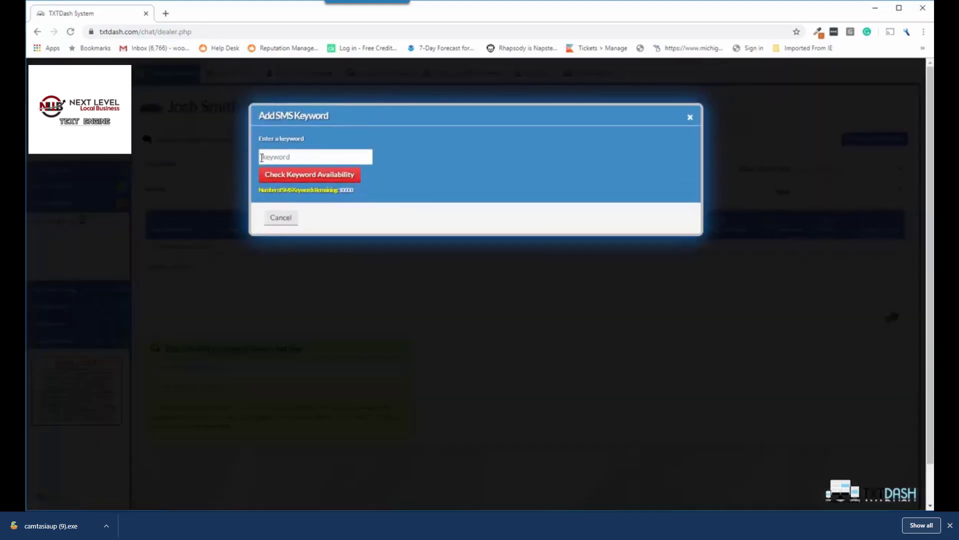
text(sup)
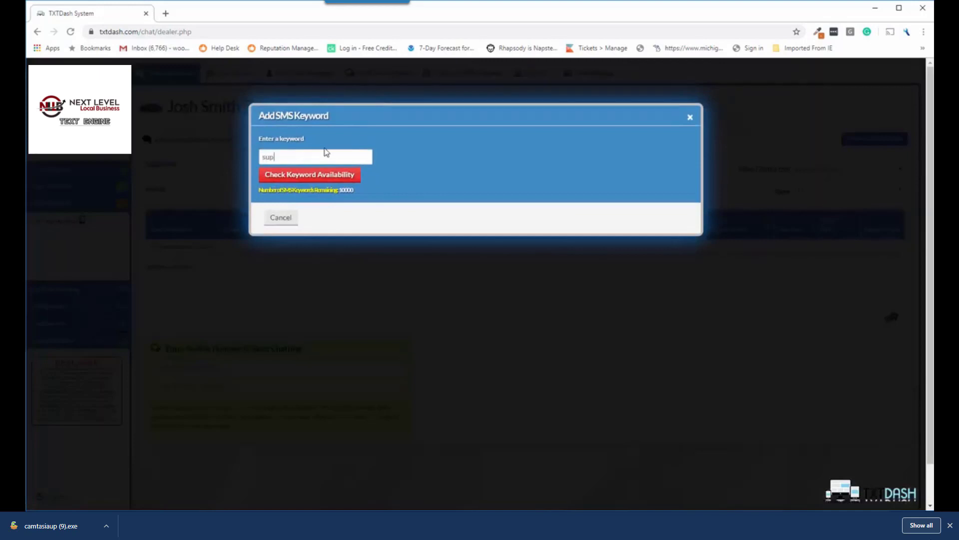
text(portnow)
click(321, 178)
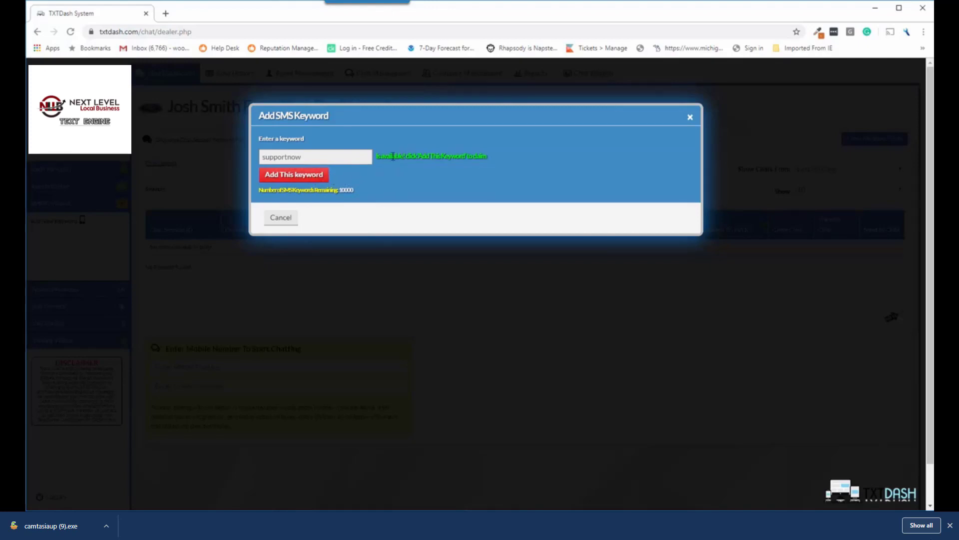
click(297, 178)
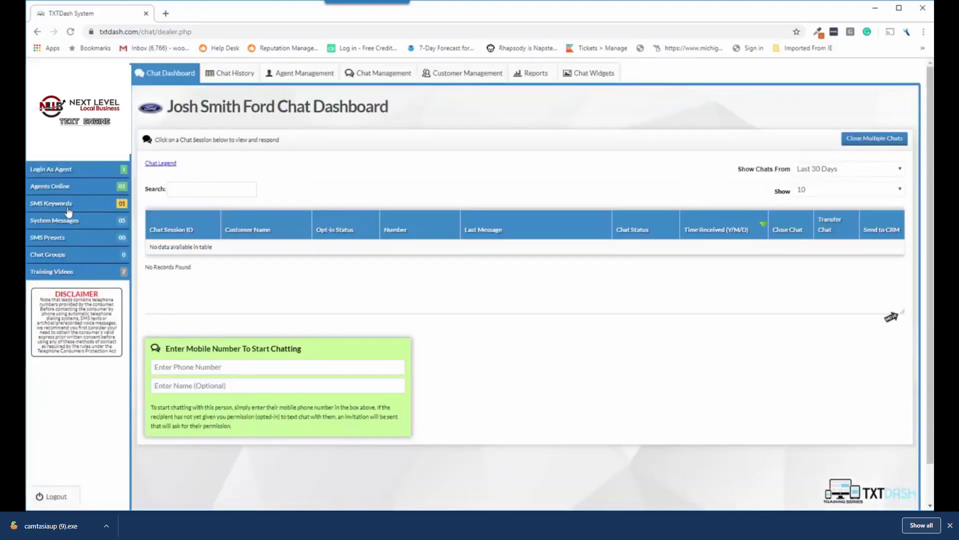
Examine the QR code of the supportnow keyword and close it
click(68, 205)
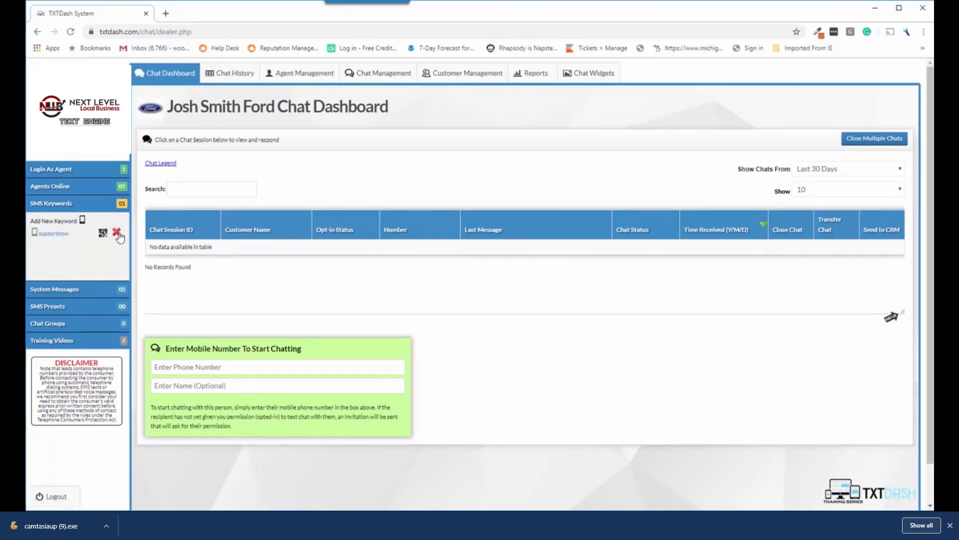
click(103, 233)
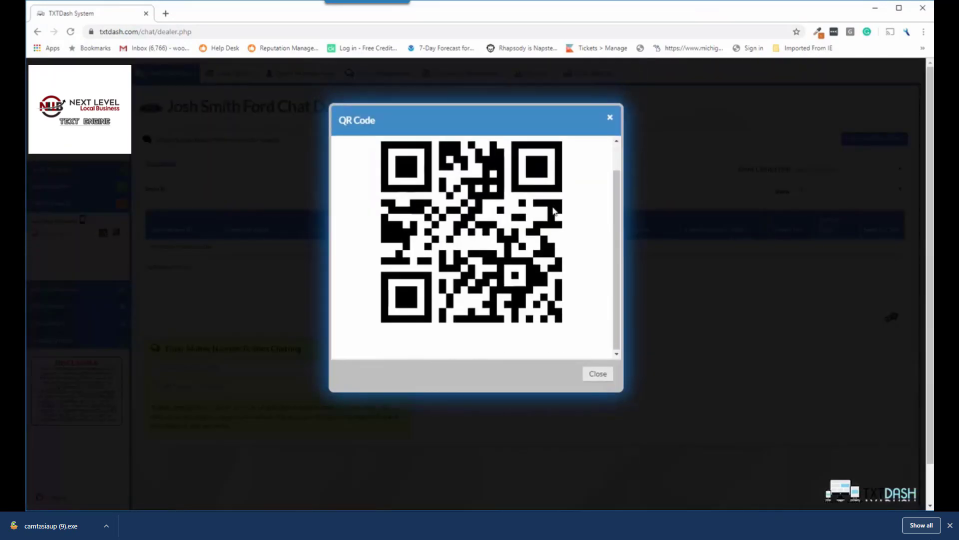
scroll(553, 211, up, 1)
scroll(553, 211, down, 1)
scroll(553, 211, up, 1)
scroll(553, 211, down, 1)
scroll(553, 211, up, 1)
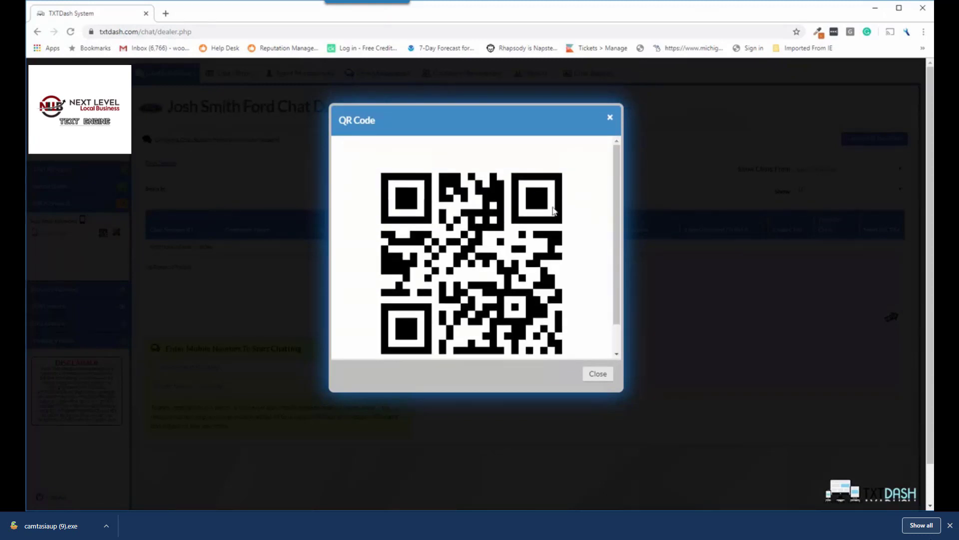
scroll(540, 203, down, 1)
scroll(539, 202, up, 1)
scroll(539, 202, down, 1)
scroll(539, 202, up, 1)
click(611, 118)
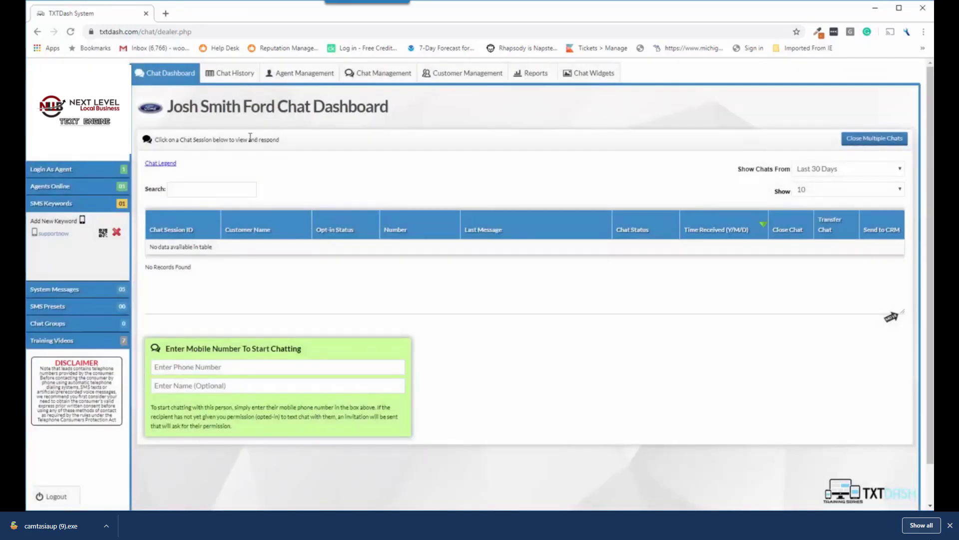
Select the other agent for the supportnow keyword and write a response thanking the customer, promising contact shortly and ending "Here is a coupon while your waiting."
click(53, 234)
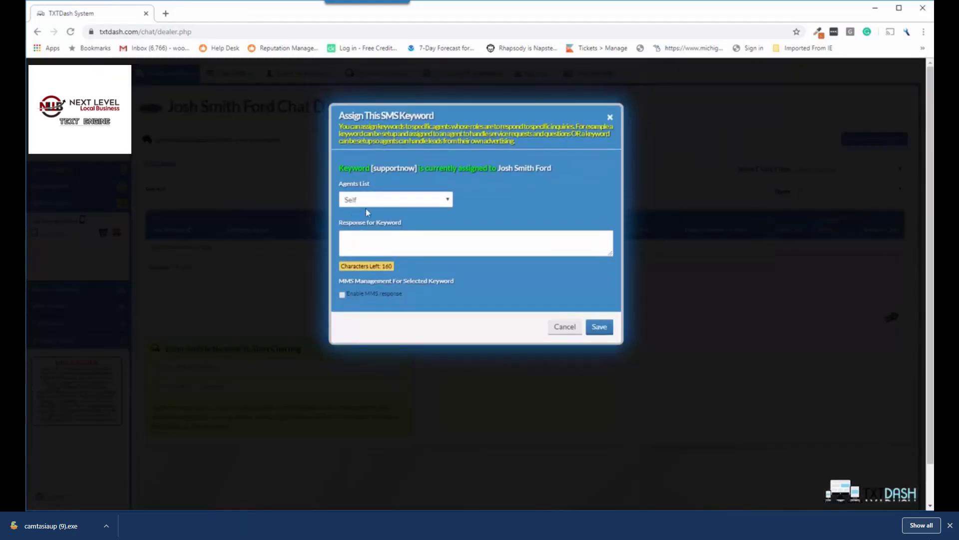
click(385, 199)
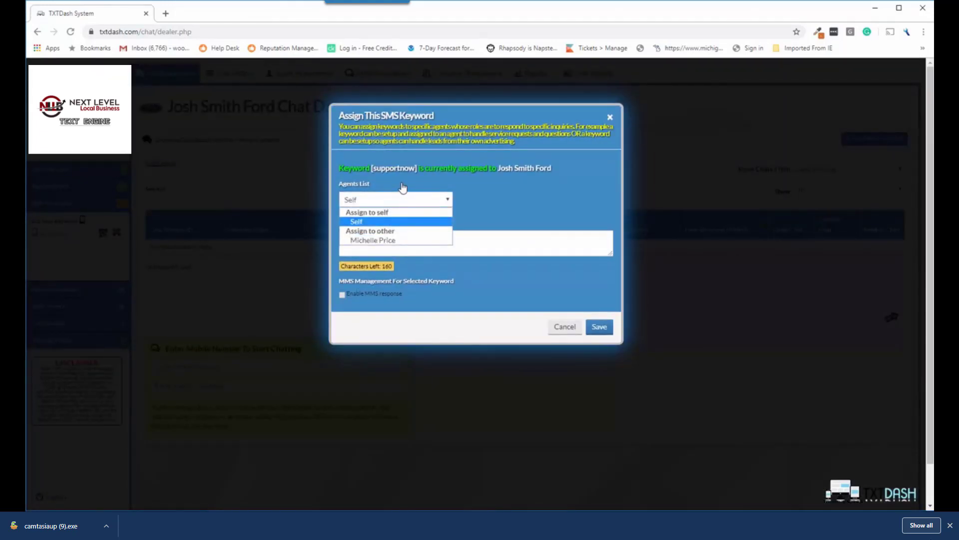
click(382, 241)
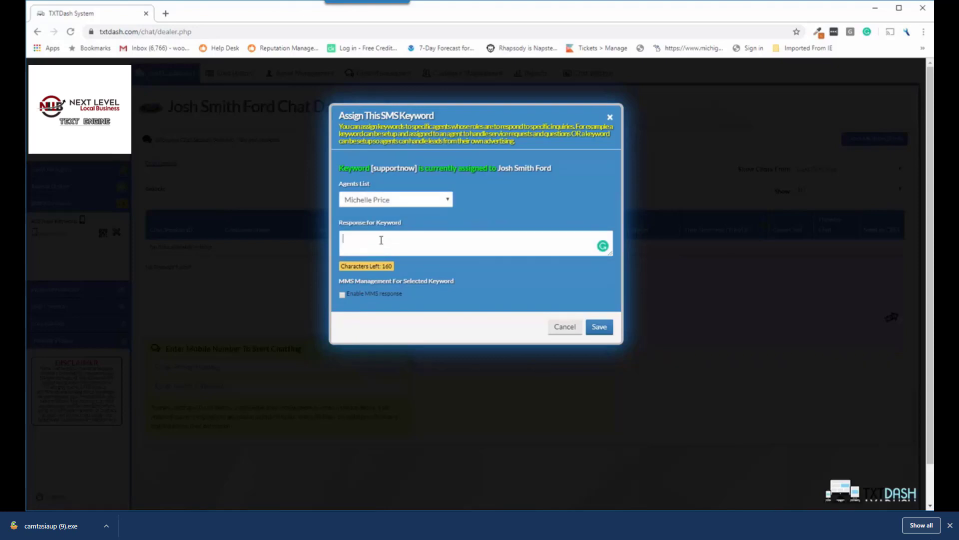
text(Thanks for reaching Michelle i will be with yo)
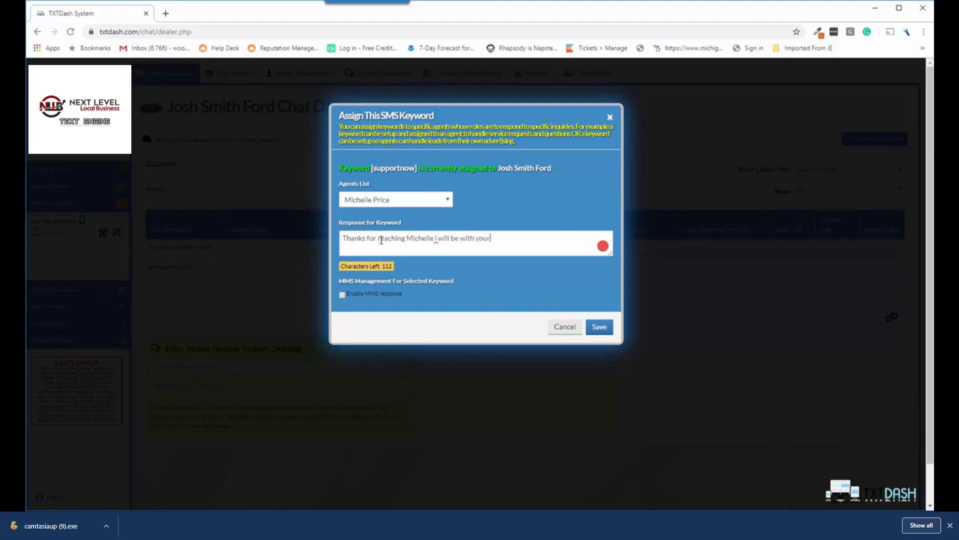
text(u shortly.)
text(Here is a coupon while your wait)
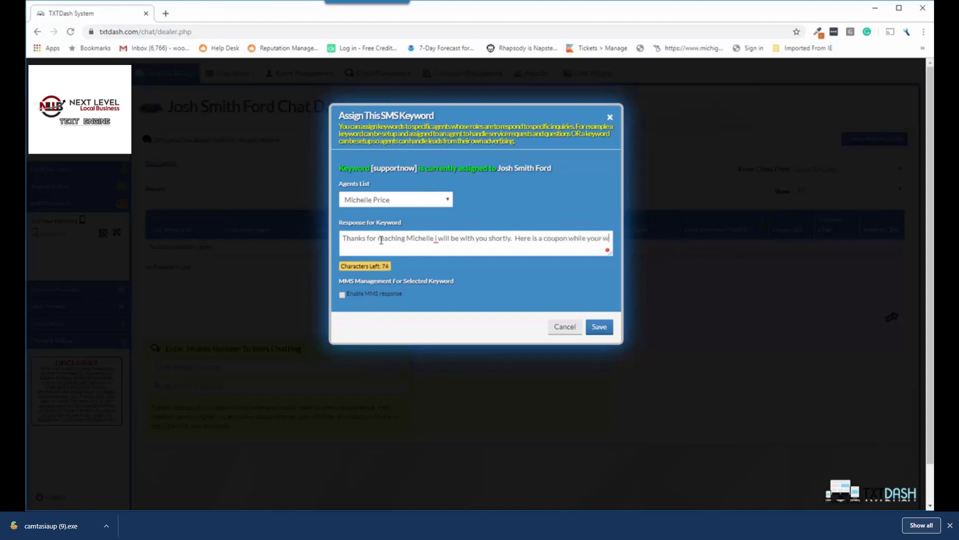
text(ing.)
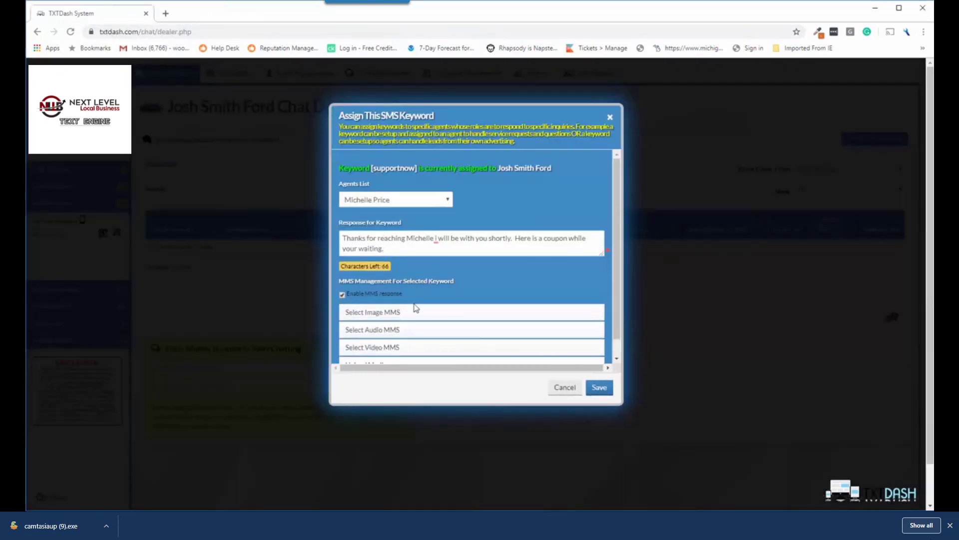
Upload the image download (1).jpg from the Desktop as the keyword's MMS response and save the keyword settings
scroll(395, 330, down, 1)
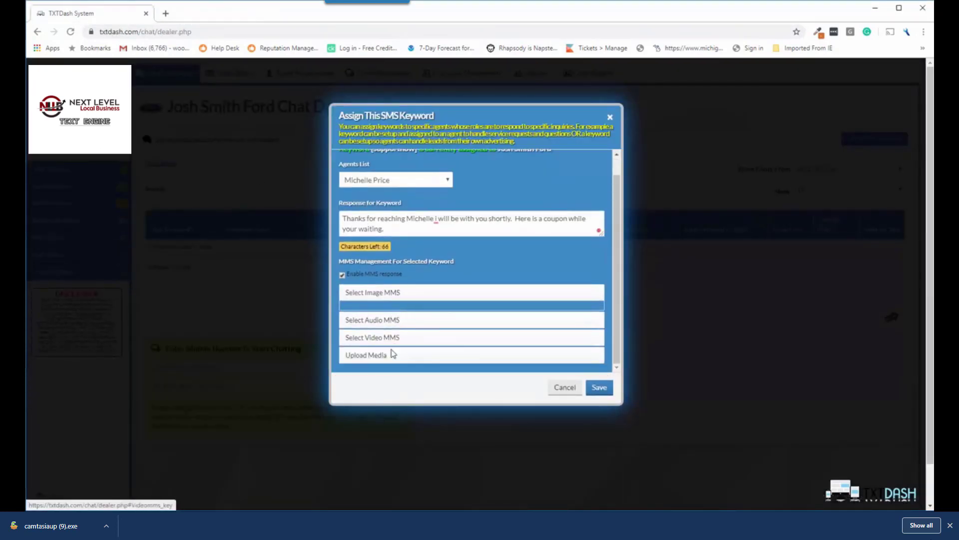
click(385, 353)
scroll(399, 326, down, 2)
click(391, 297)
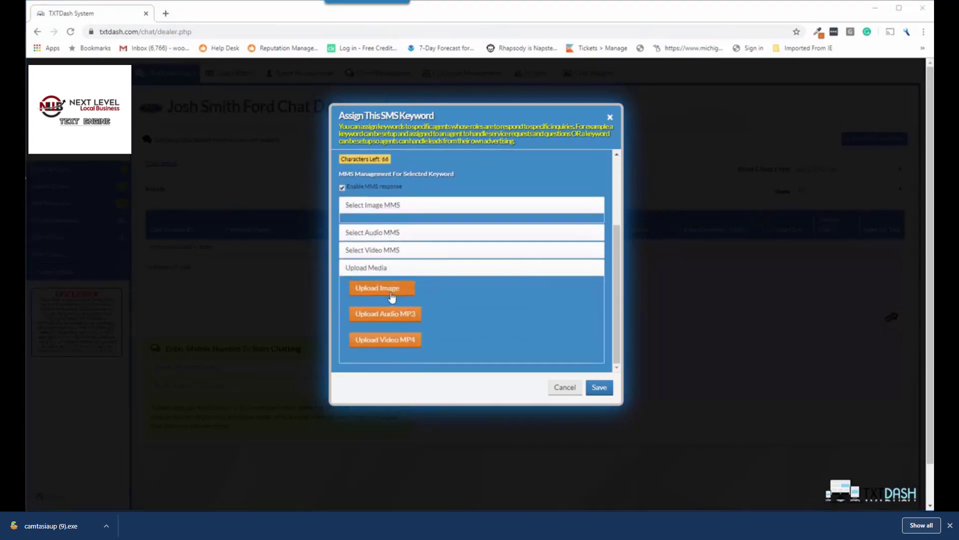
click(143, 85)
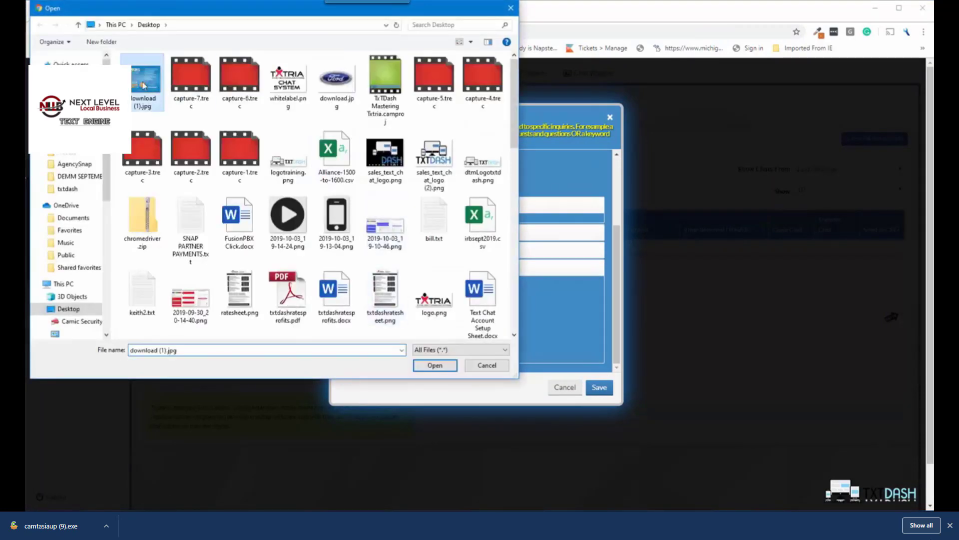
click(434, 365)
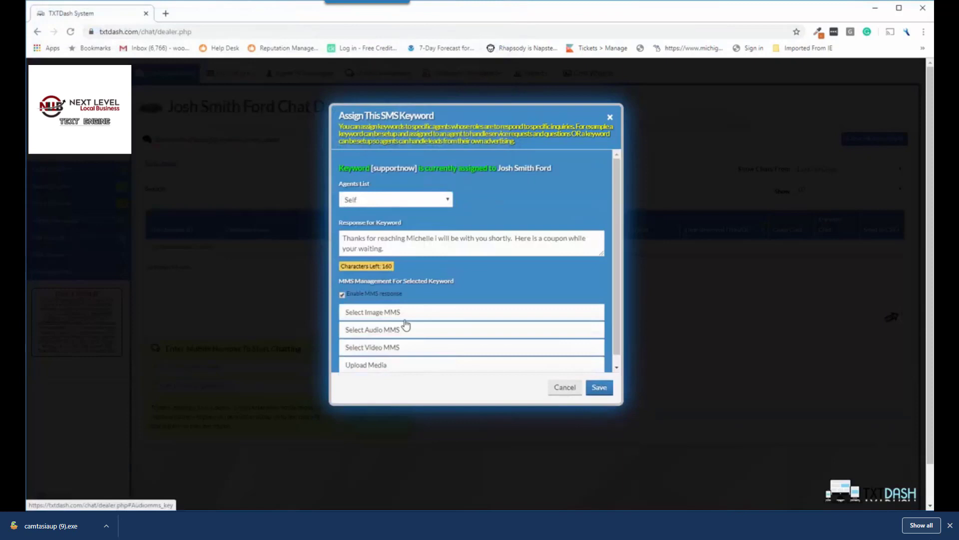
click(376, 313)
scroll(407, 333, down, 1)
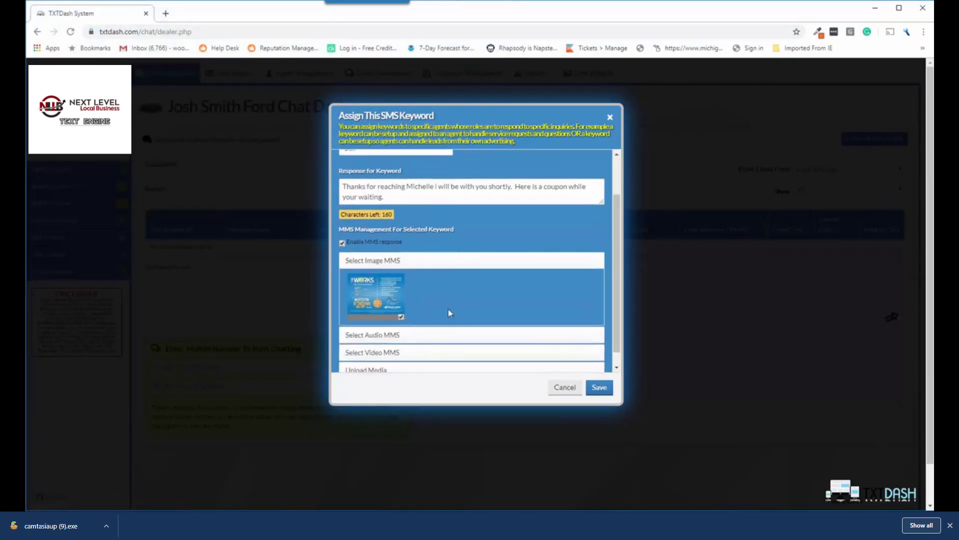
click(599, 388)
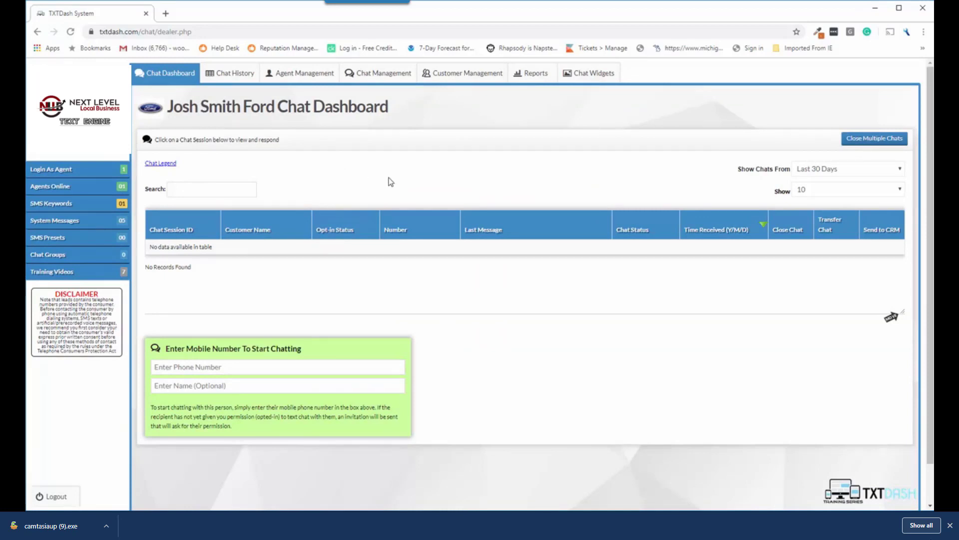
Display the SMS keyword list and switch to Google Voice to check the automatic reply to supportnow
click(65, 203)
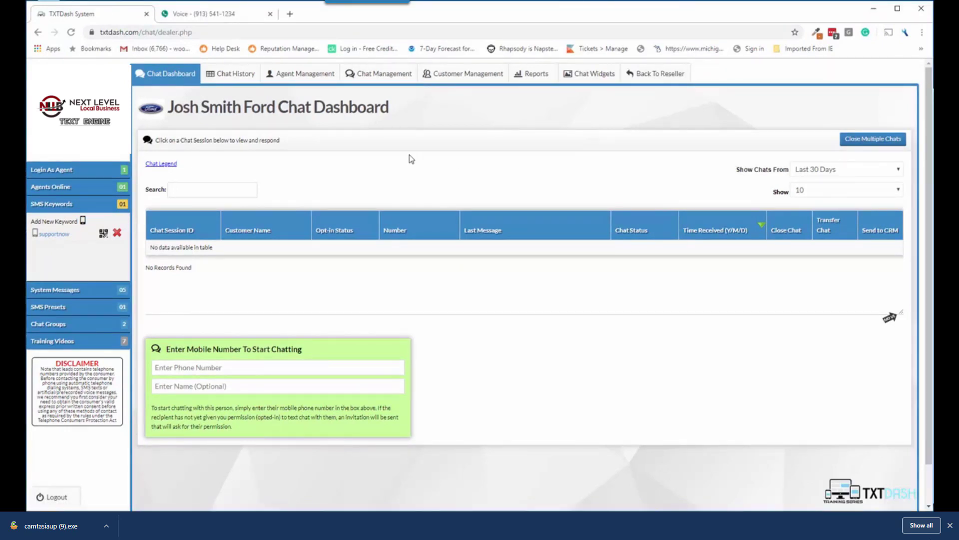
click(219, 16)
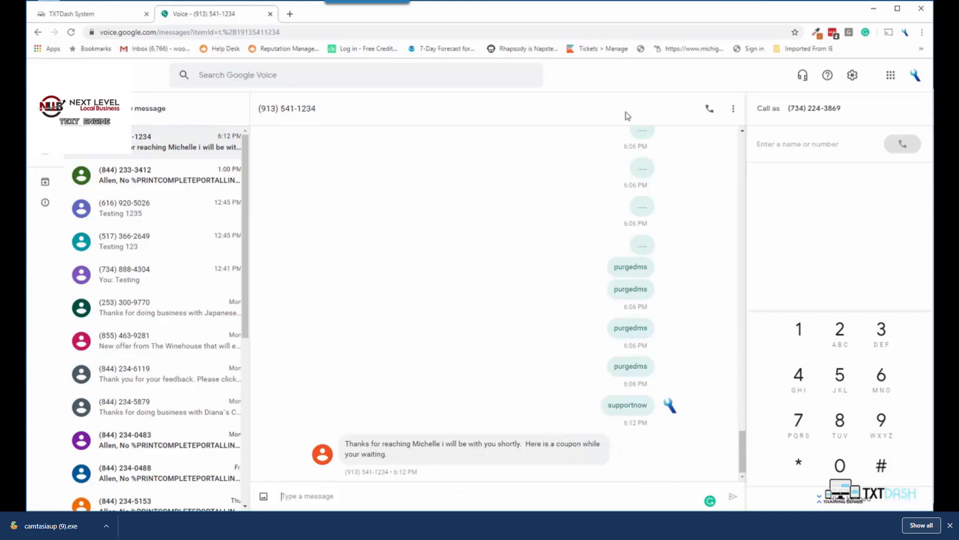
Return to TXTDash, review the assignment and response settings of the supportnow keyword, and close them without saving
click(129, 18)
click(58, 239)
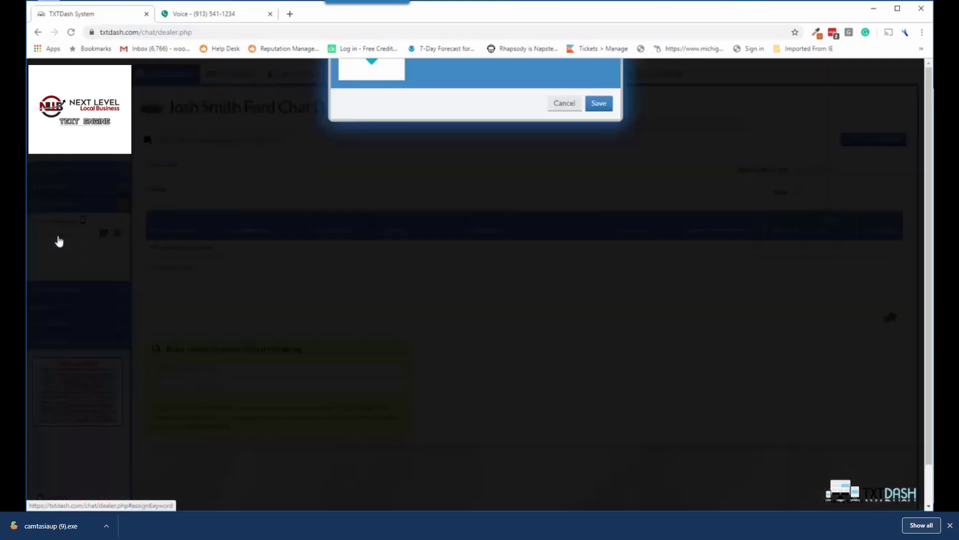
click(384, 202)
click(479, 208)
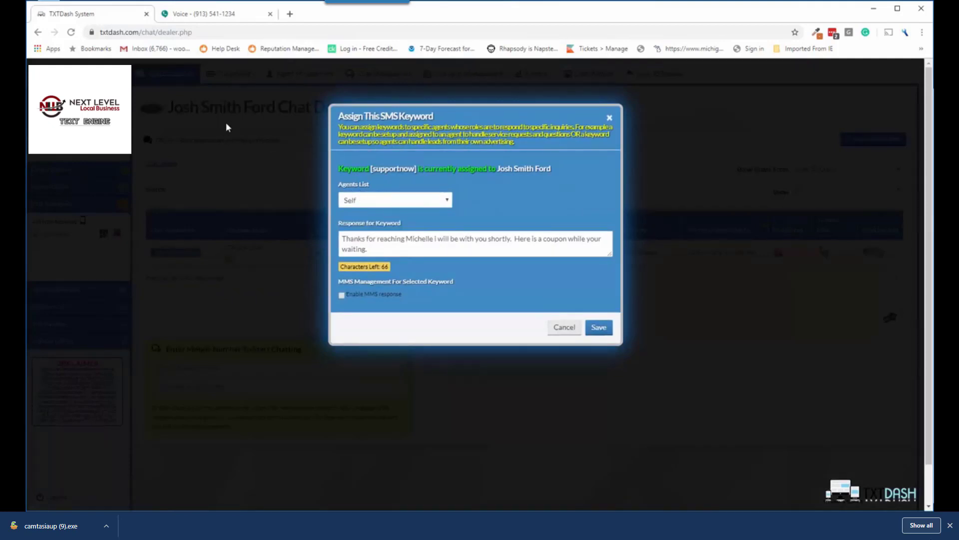
click(564, 328)
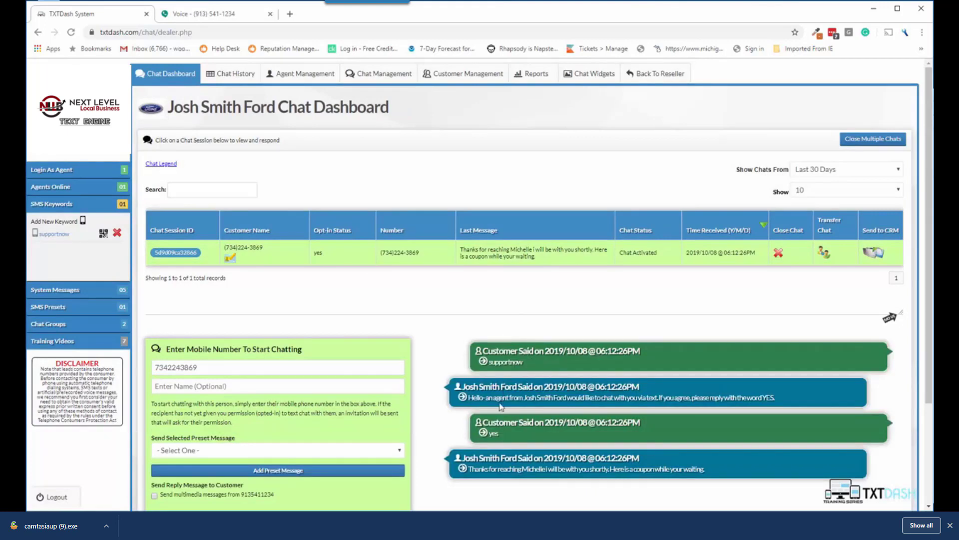
Send the reply "hello there" to the customer in the active supportnow chat session
scroll(502, 405, down, 2)
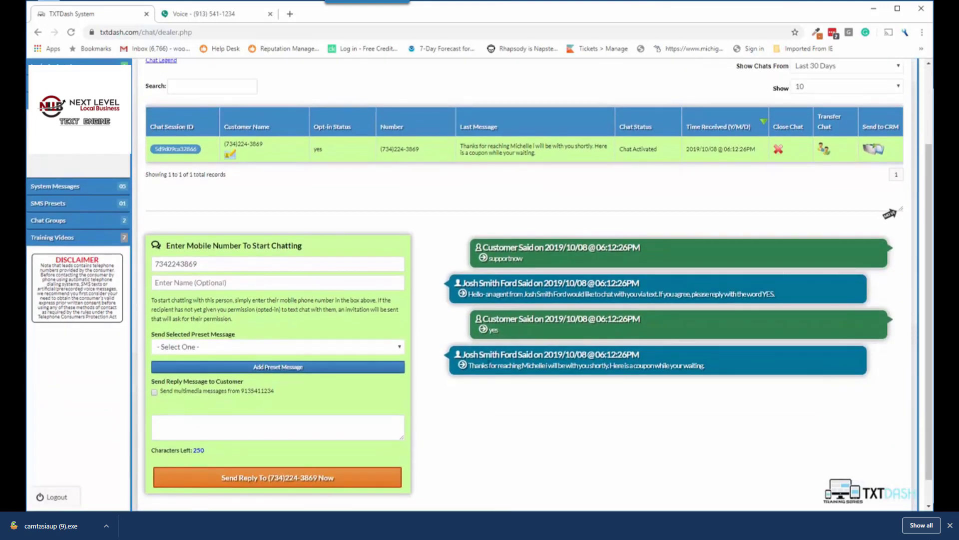
click(266, 426)
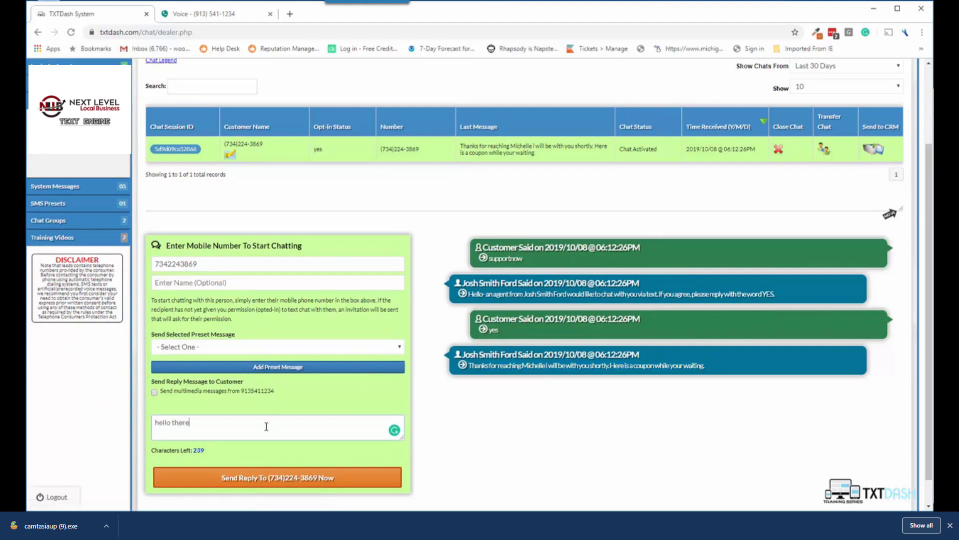
click(278, 477)
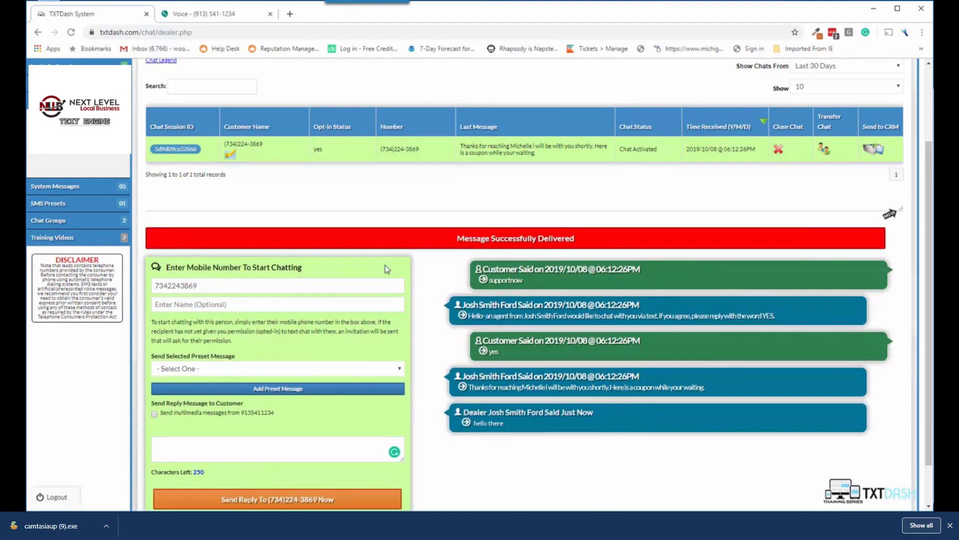
Switch to Google Voice and check the received automatic response, the agent's reply and the supportnow message
click(227, 20)
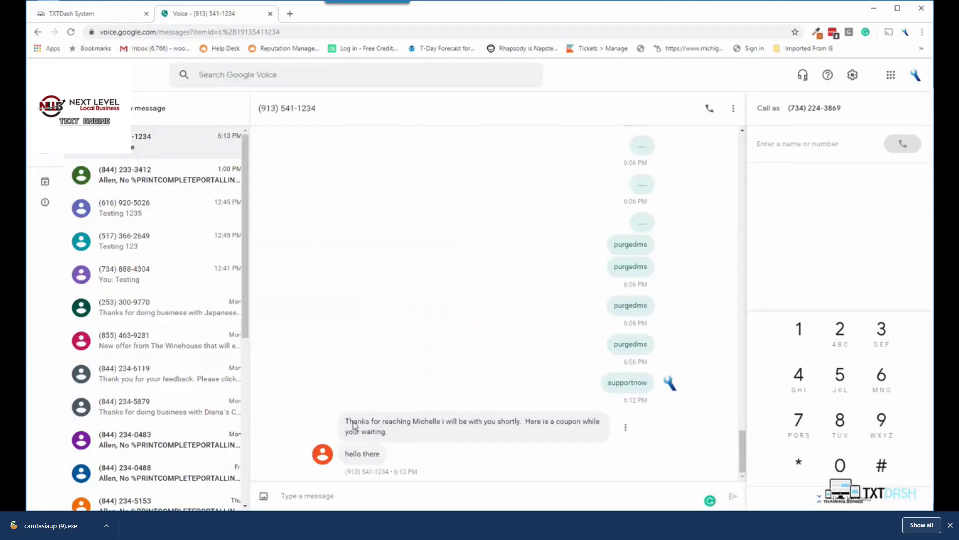
drag(348, 425, 388, 433)
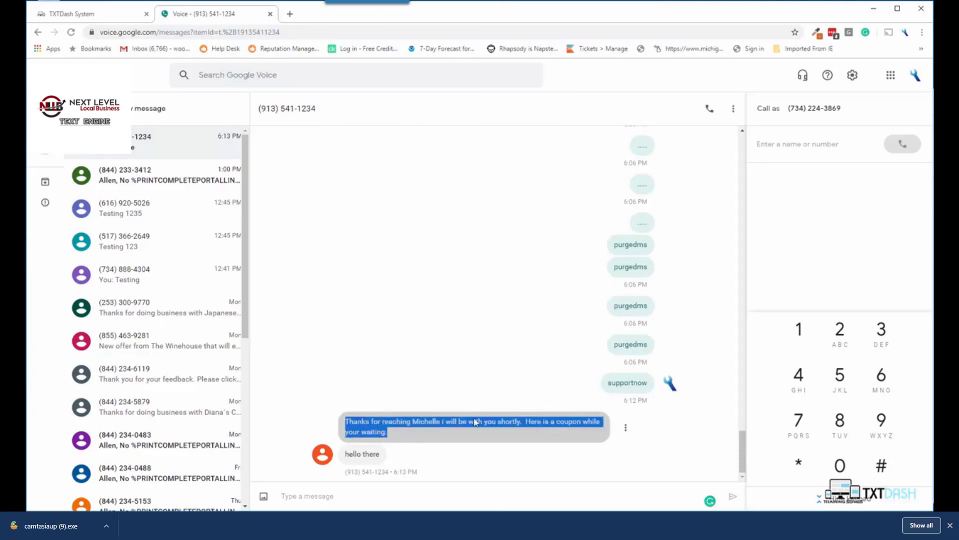
double_click(632, 383)
click(625, 383)
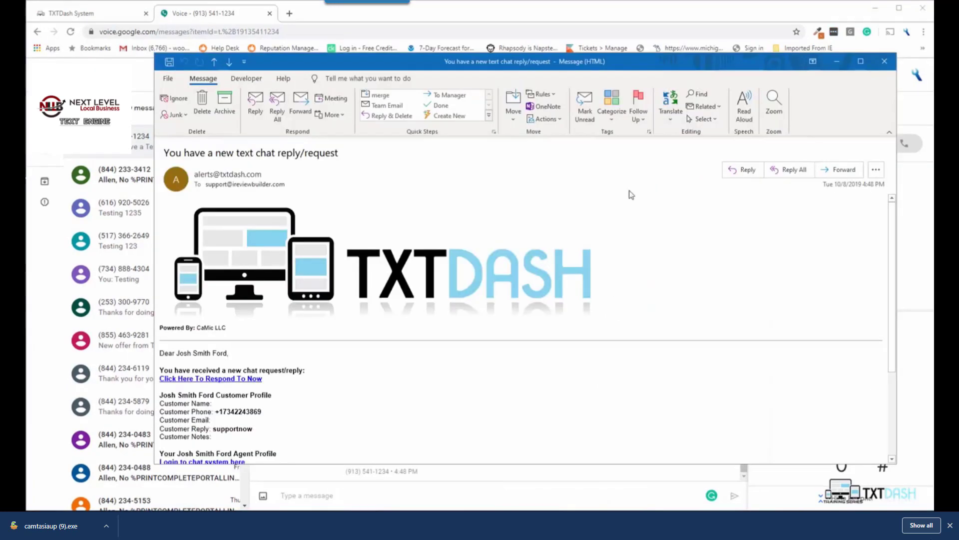
Examine the new chat request notification email, including the customer profile, the customer's reply and the chat log
scroll(428, 229, down, 2)
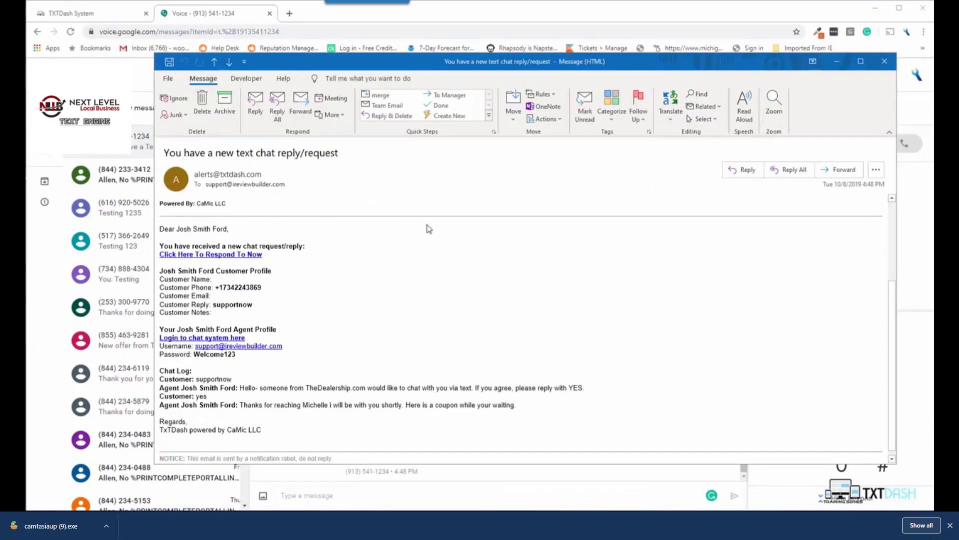
scroll(428, 229, up, 2)
scroll(398, 304, down, 2)
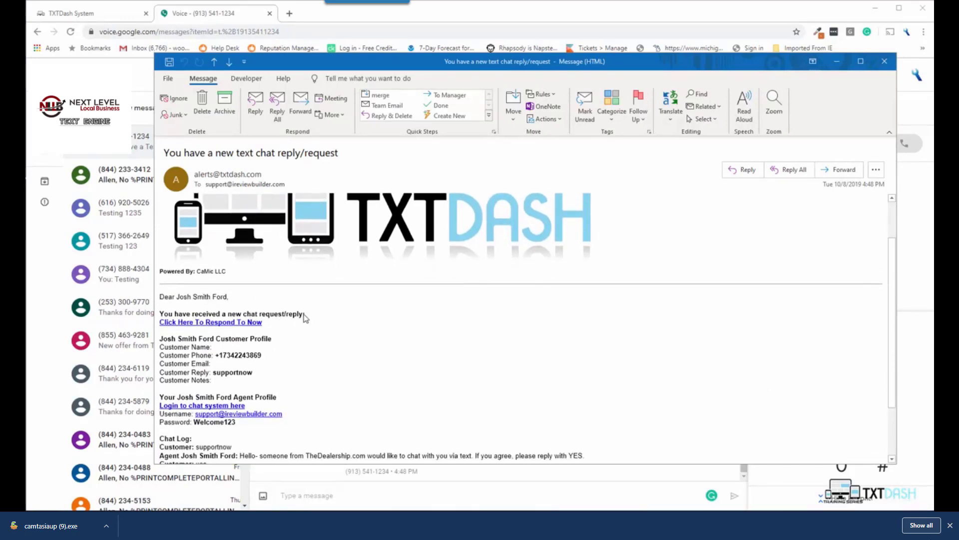
scroll(303, 318, down, 2)
drag(160, 289, 235, 329)
triple_click(225, 323)
click(232, 323)
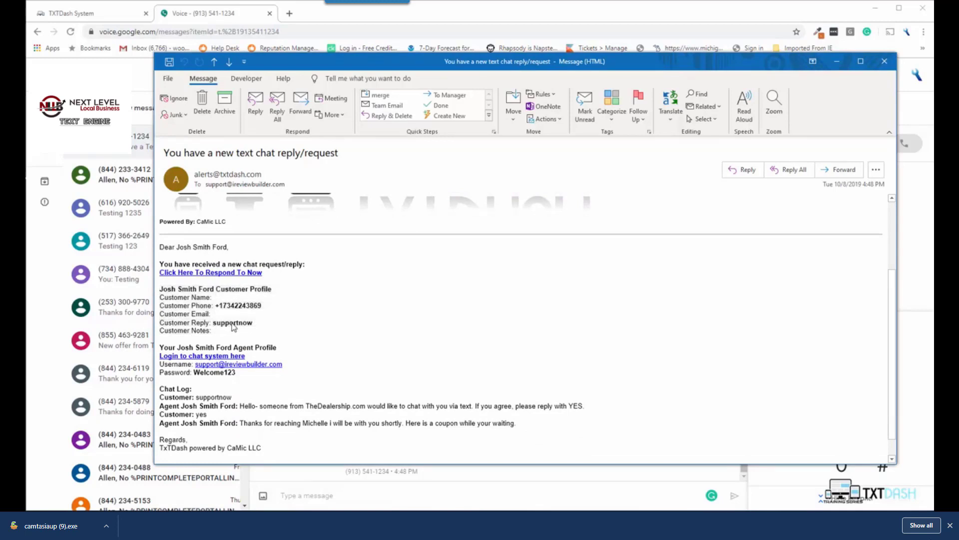
double_click(232, 324)
scroll(188, 400, down, 1)
drag(516, 398, 202, 370)
scroll(311, 316, up, 3)
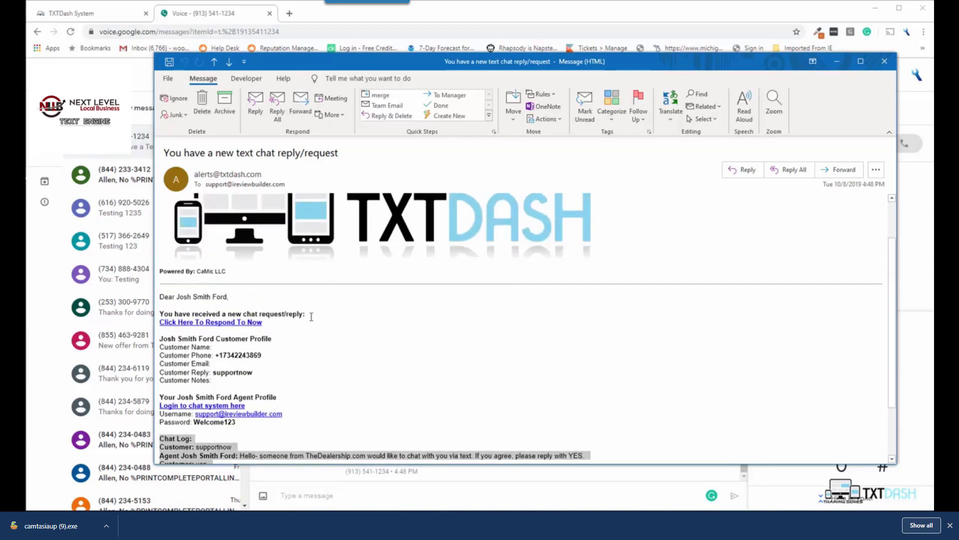
Open the chat response page from the notification email and preview it in the browser's mobile device emulation at 100% zoom
click(215, 323)
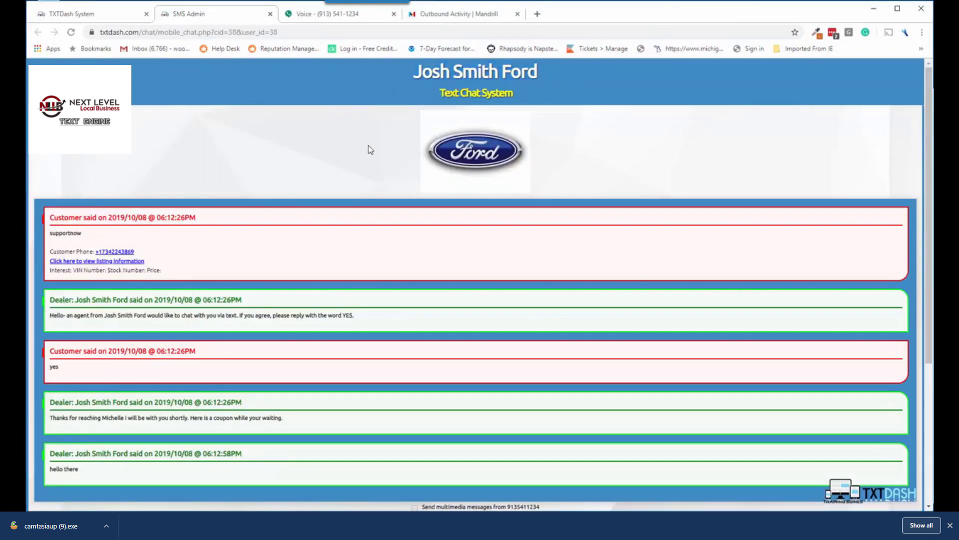
right_click(341, 152)
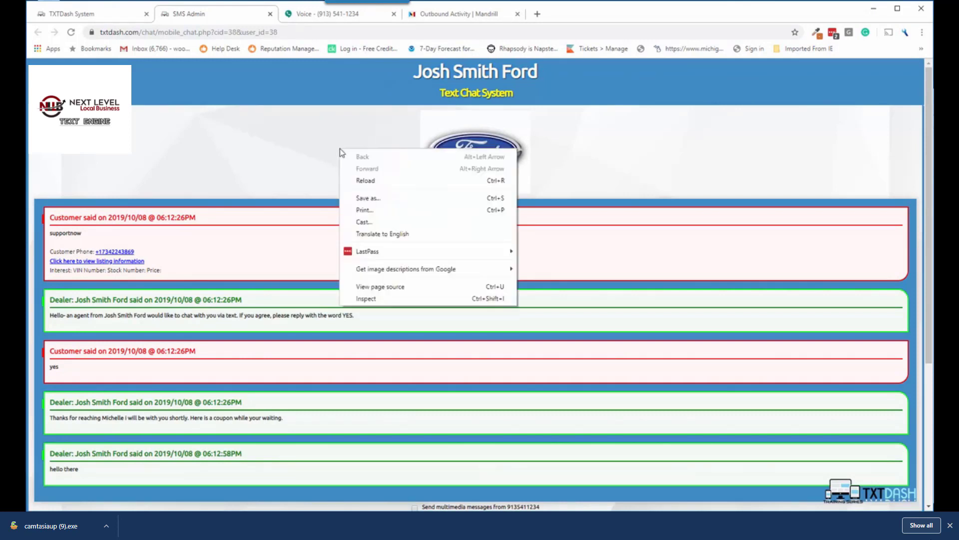
click(308, 147)
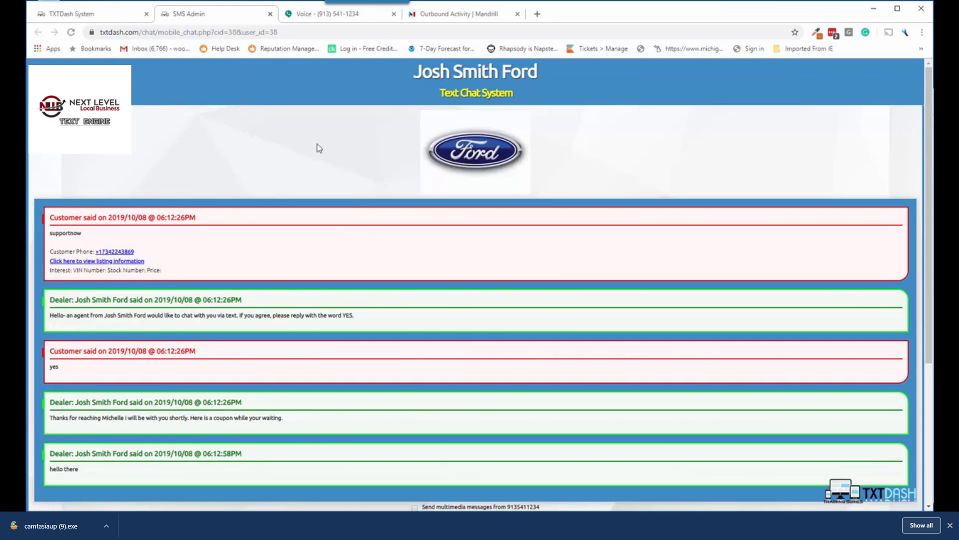
right_click(283, 146)
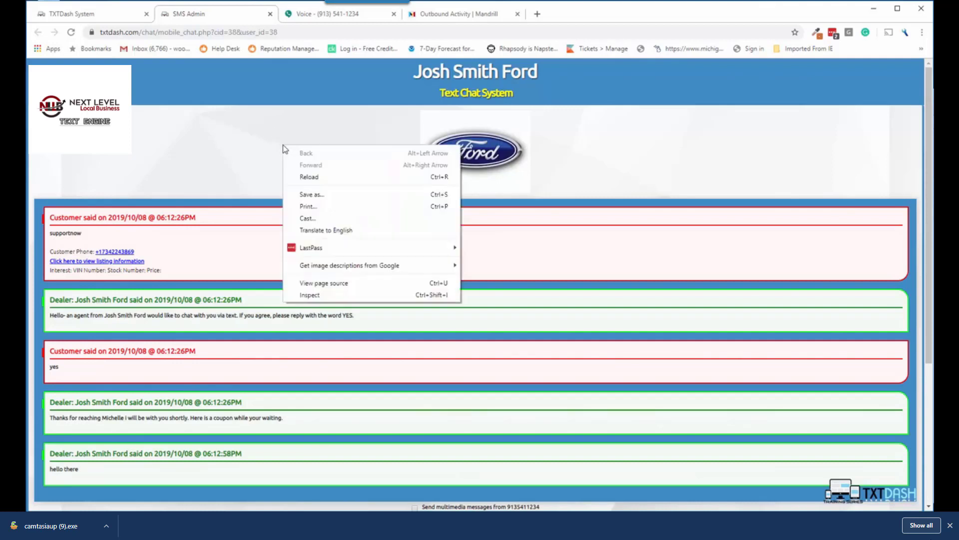
click(332, 295)
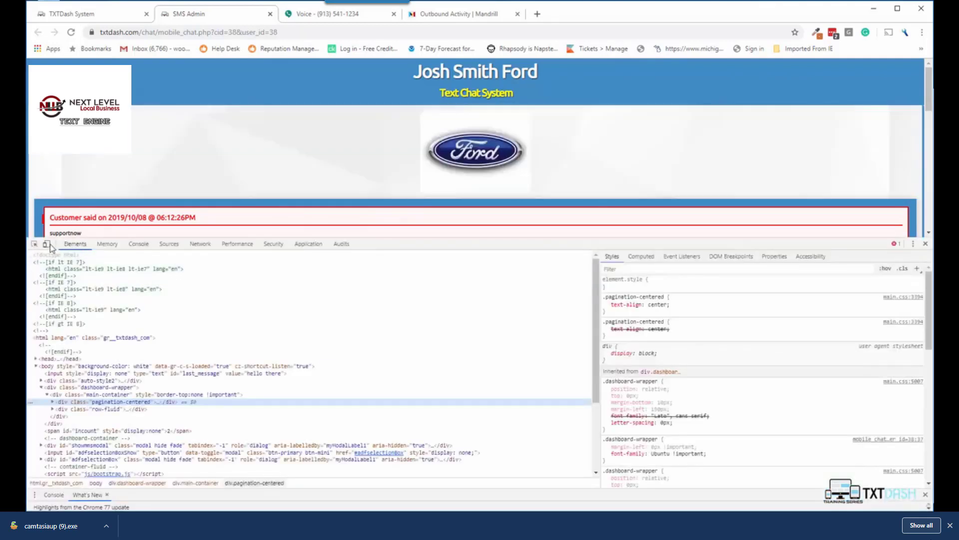
click(47, 244)
drag(455, 245, 452, 407)
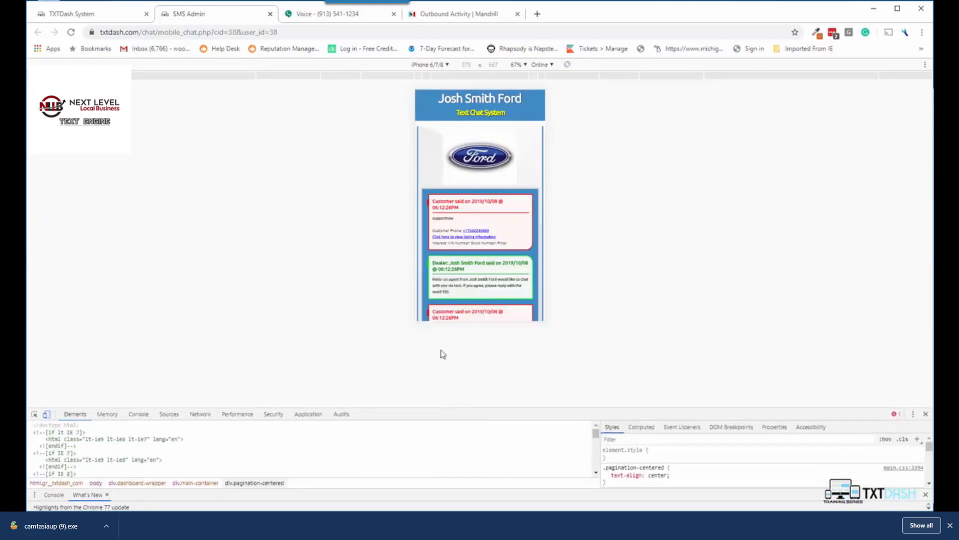
click(521, 67)
click(532, 104)
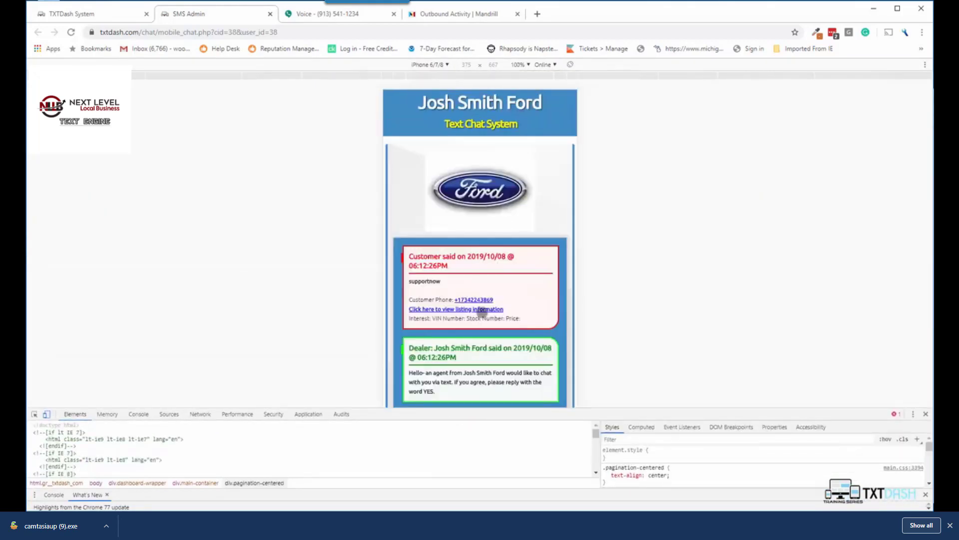
Read through the mobile chat conversation and expand the contact details of the customer's "yes" message
scroll(490, 185, down, 3)
scroll(490, 185, down, 2)
scroll(479, 192, up, 1)
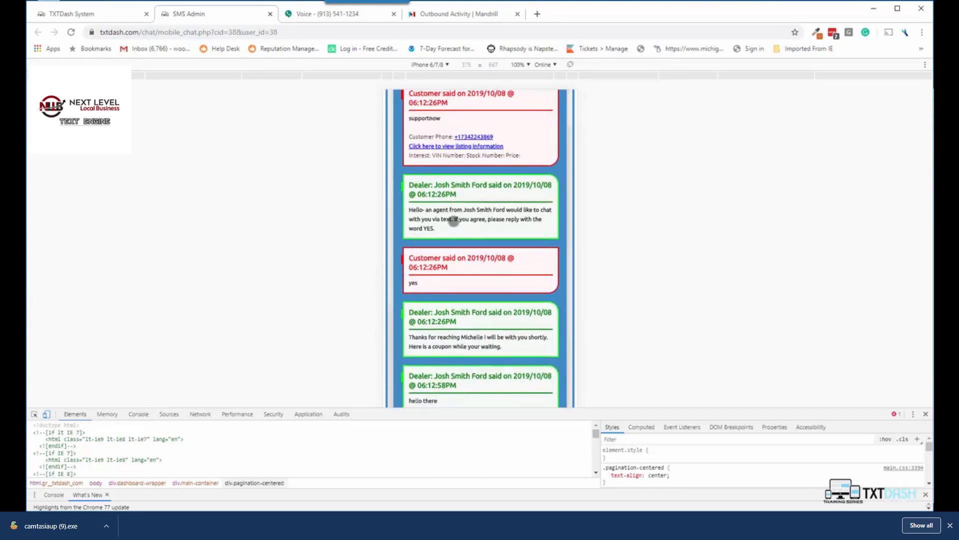
click(438, 264)
scroll(473, 270, up, 2)
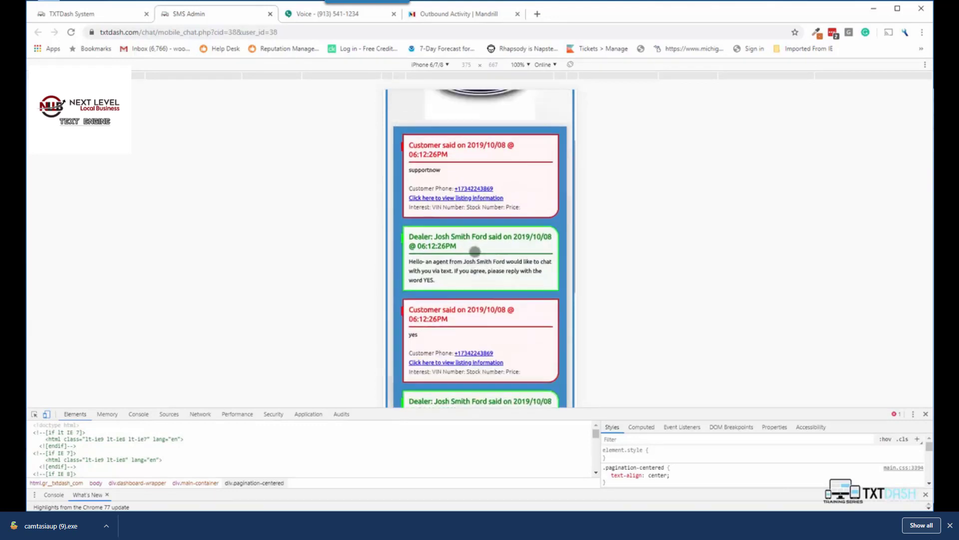
scroll(478, 220, down, 3)
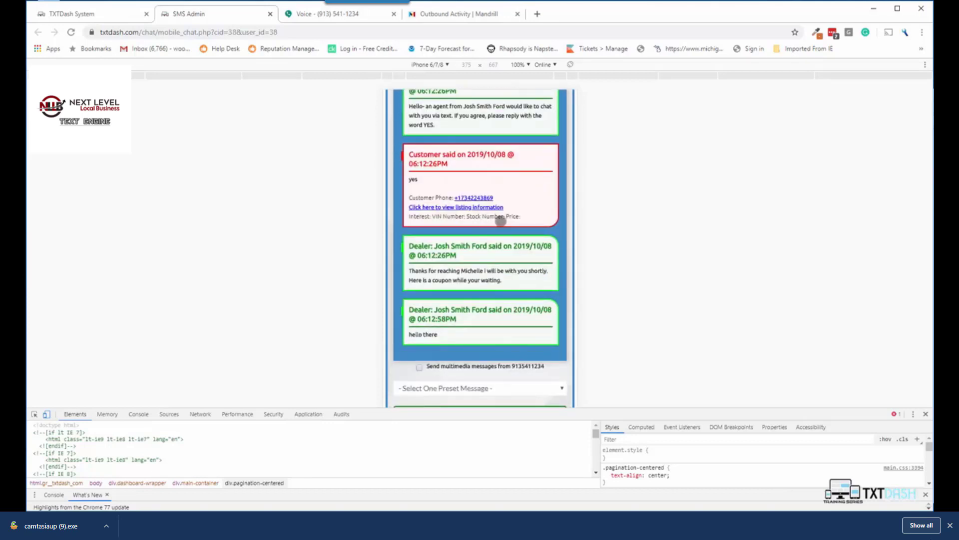
scroll(504, 220, down, 1)
scroll(469, 205, up, 3)
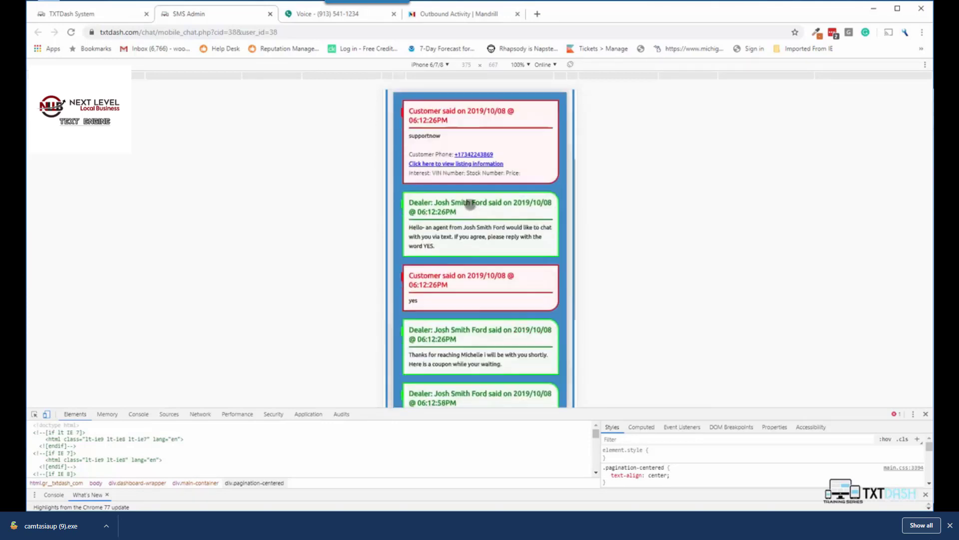
scroll(470, 204, down, 2)
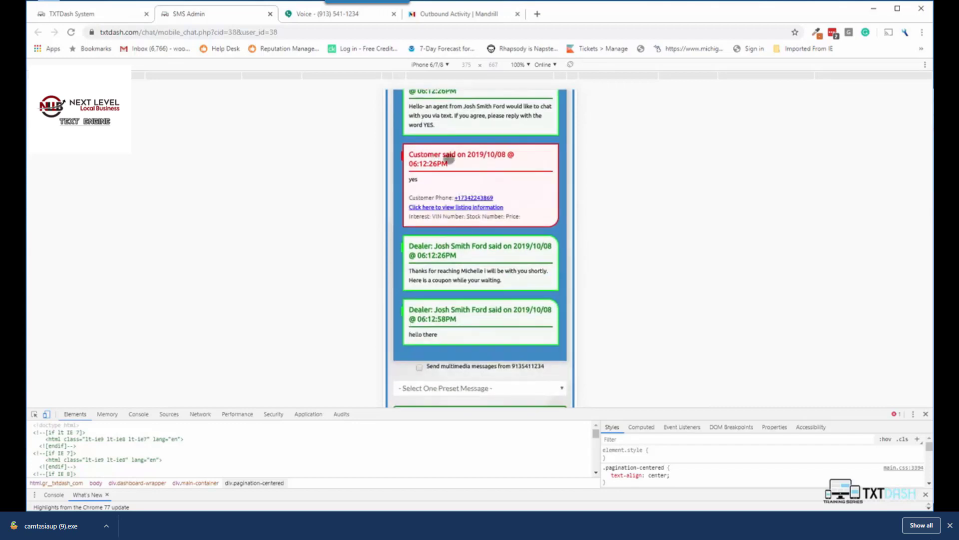
Send the text response "hello there what is your name?" from the mobile chat page
scroll(481, 155, down, 3)
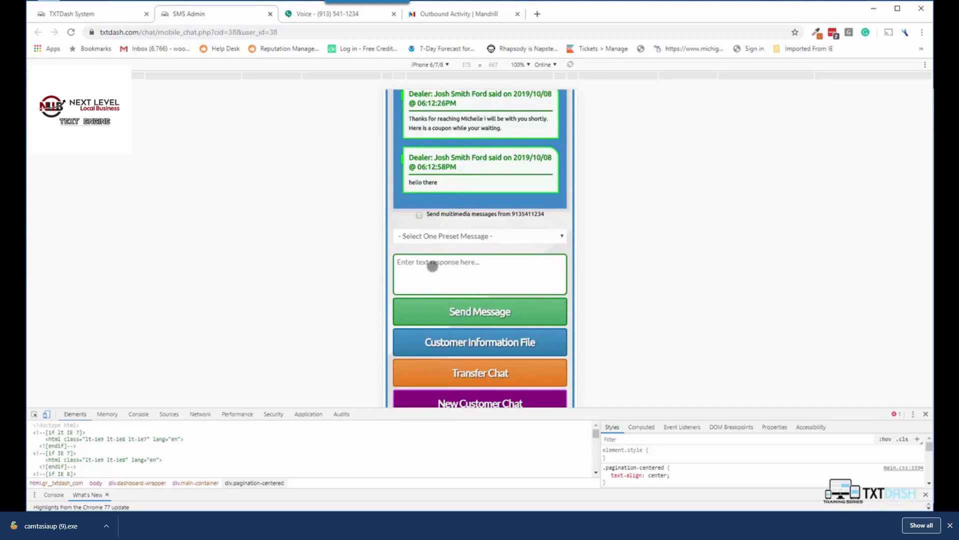
click(432, 265)
text(h)
click(487, 311)
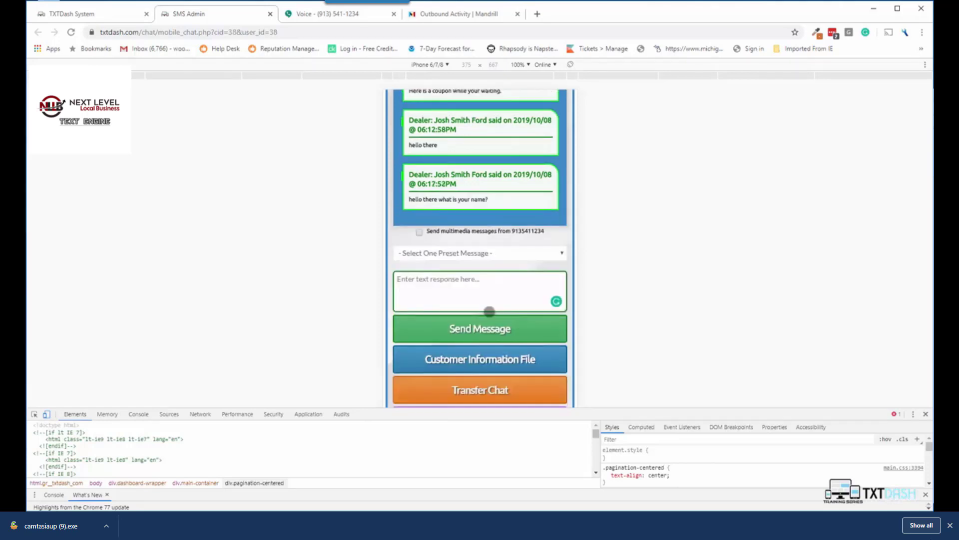
Switch to Google Voice and answer the agent's question with a message giving the customer's name
click(346, 13)
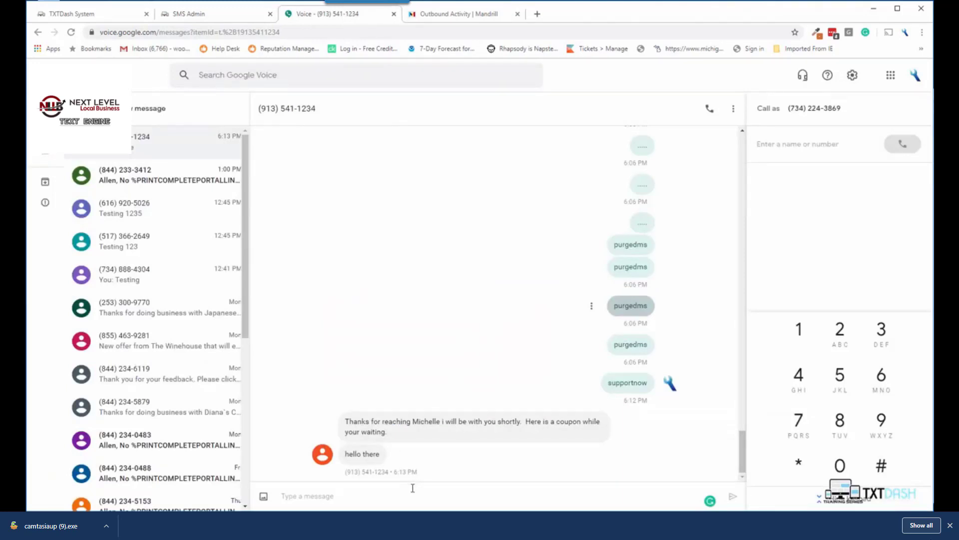
text(My name is Edrow)
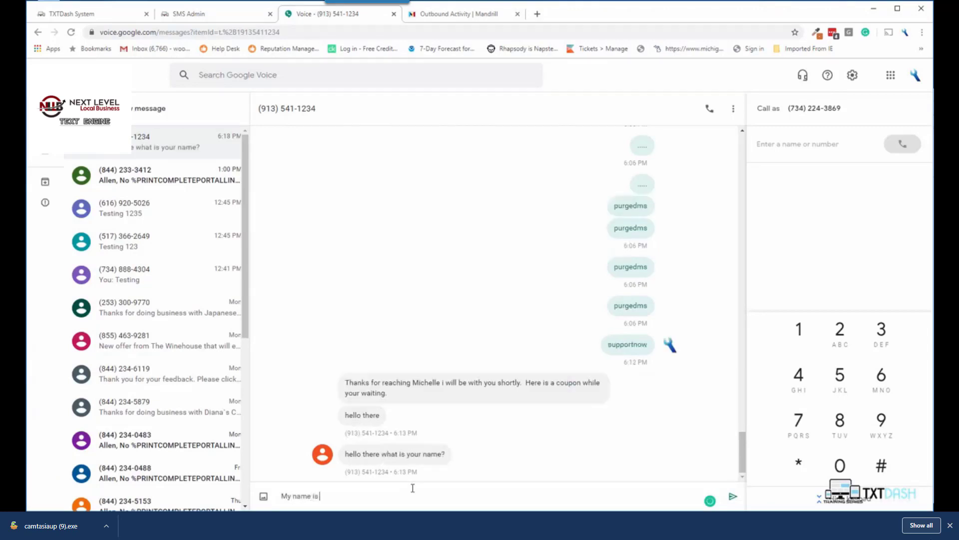
click(732, 496)
Return to the mobile chat page and review the conversation down to the customer's latest reply
click(237, 21)
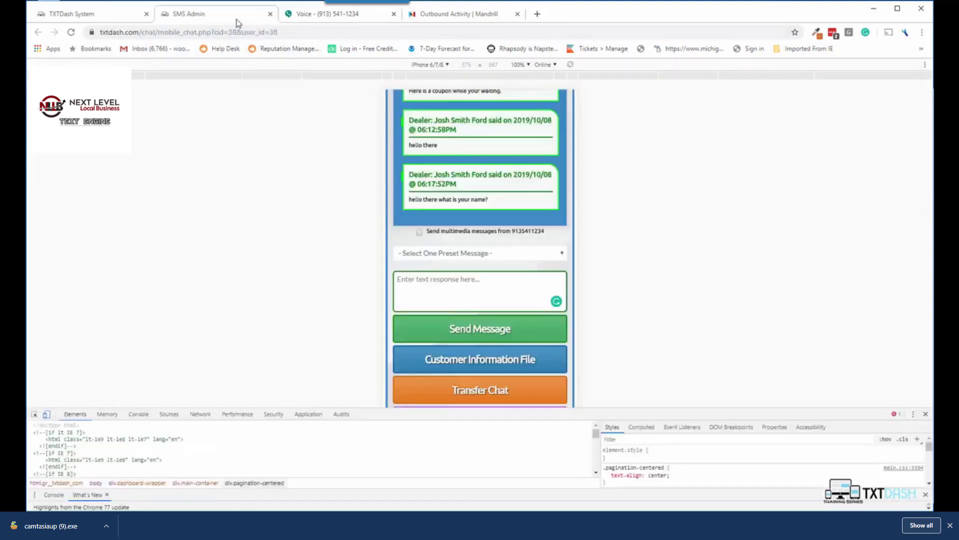
scroll(575, 205, up, 5)
scroll(554, 214, up, 2)
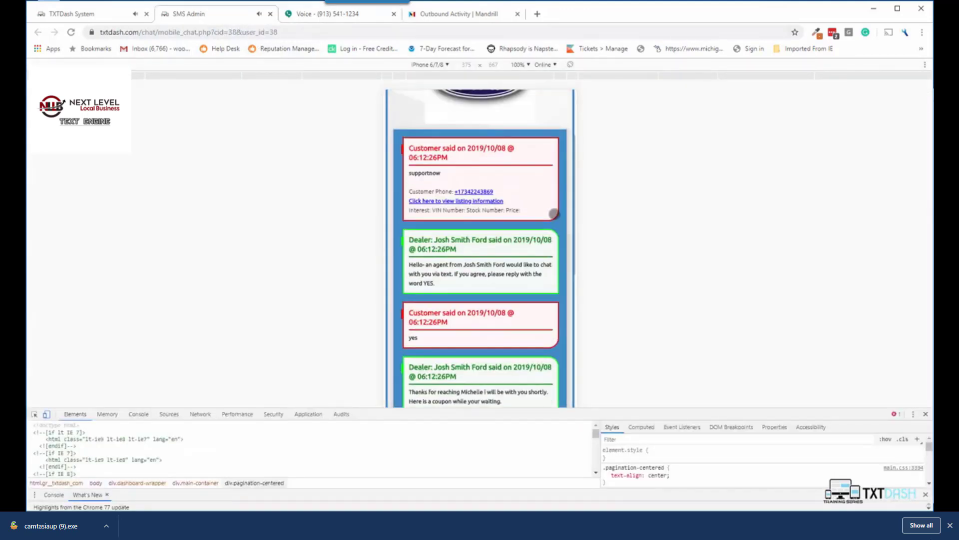
scroll(531, 227, down, 4)
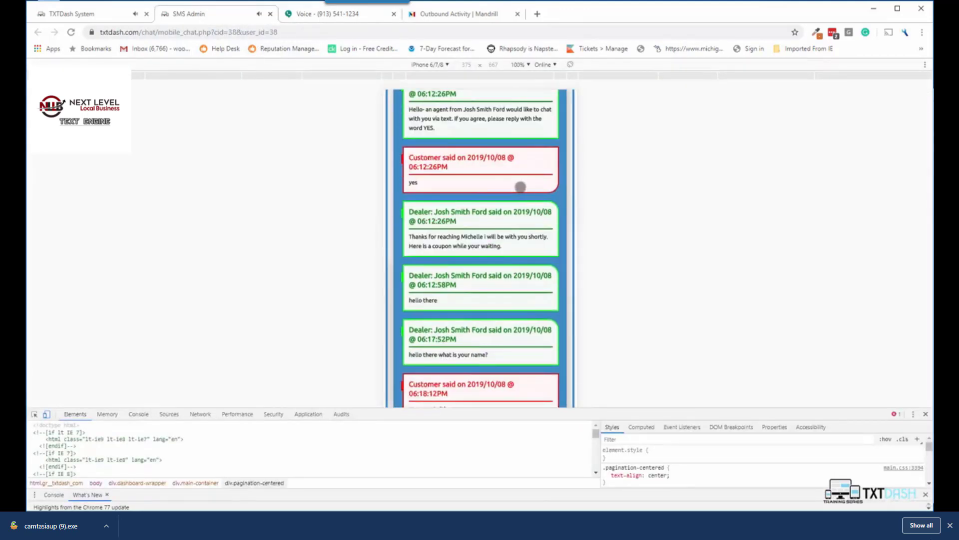
scroll(520, 182, down, 4)
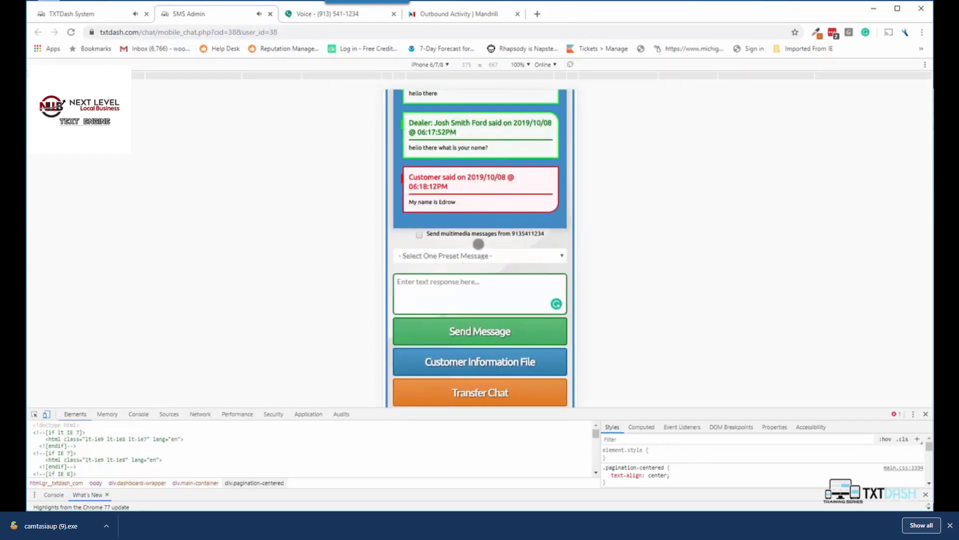
Open the Customer Information File from the mobile chat and look through its vehicle and lead fields
scroll(479, 244, down, 1)
click(448, 343)
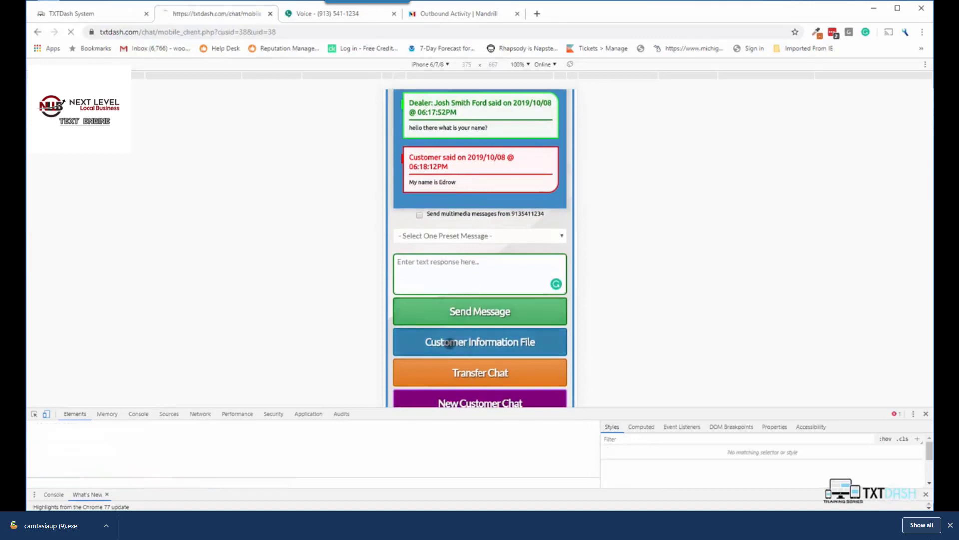
scroll(492, 203, down, 4)
scroll(484, 212, down, 6)
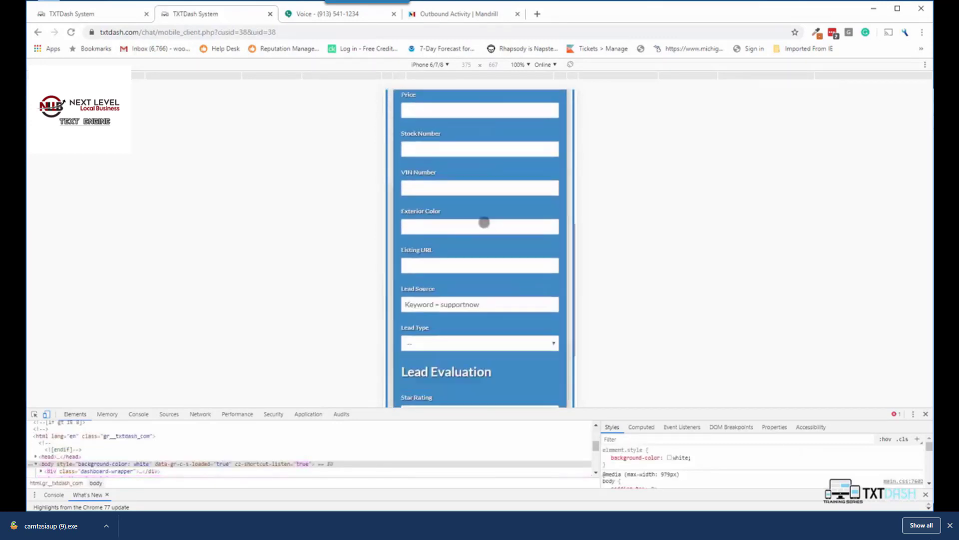
Look through the Customer Information File down to its Lead Evaluation fields and return to the mobile chat
scroll(484, 220, up, 10)
scroll(488, 232, down, 12)
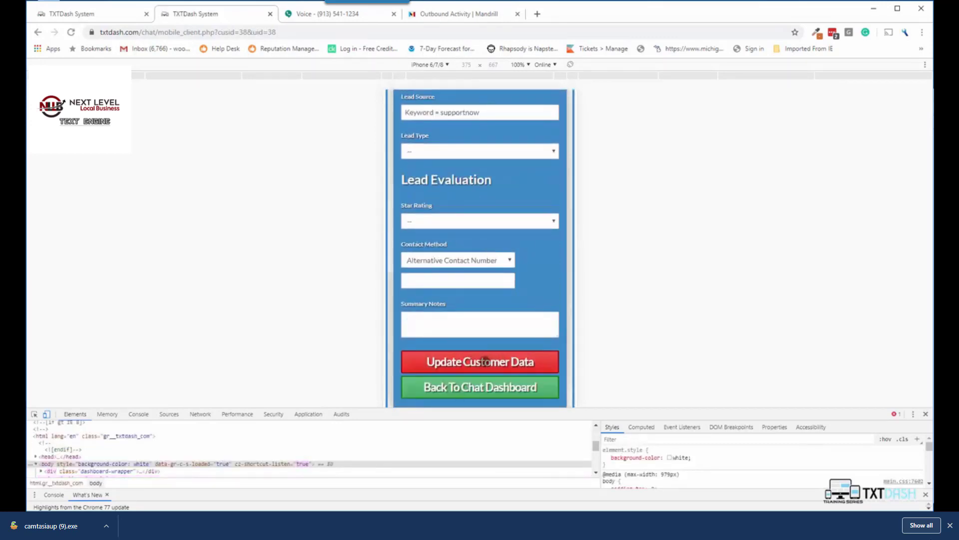
click(463, 388)
Open the chat transfer options, check the agents available for selection, and cancel the transfer
scroll(480, 350, down, 10)
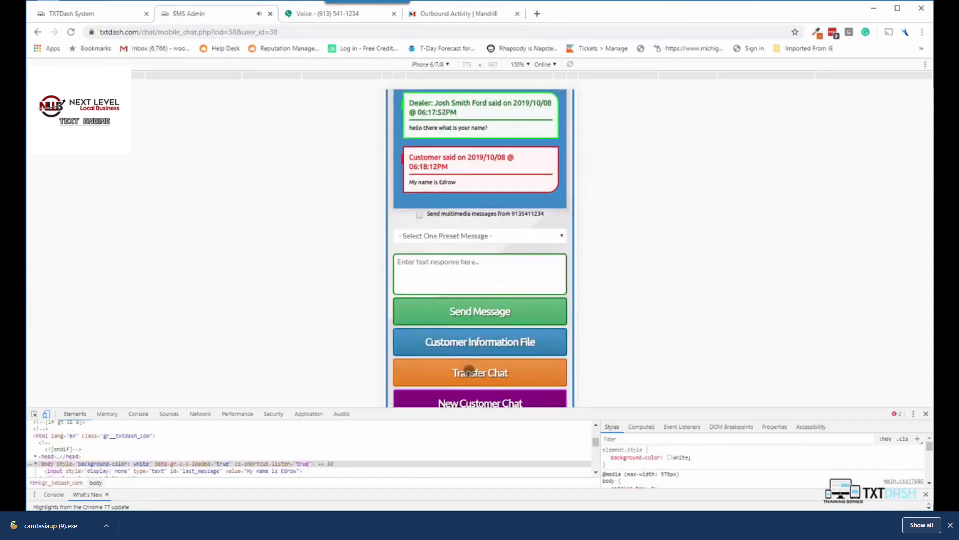
click(470, 371)
click(485, 164)
click(486, 163)
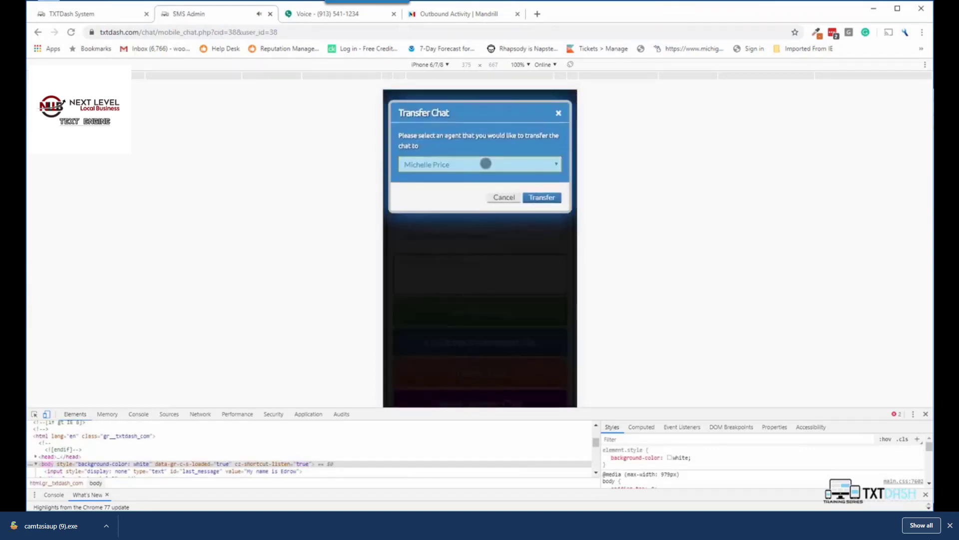
click(503, 197)
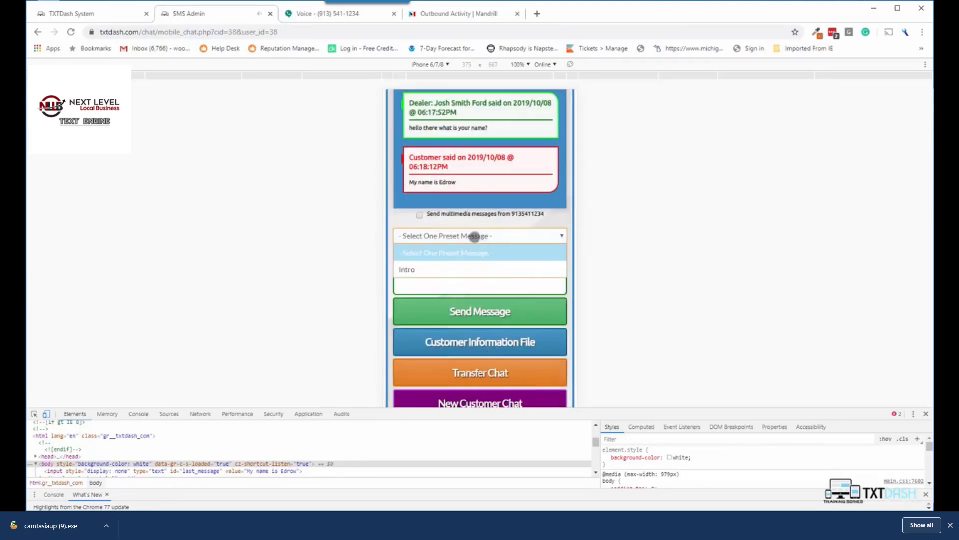
Enable multimedia messages in the mobile chat and review the conversation from the first supportnow message
click(423, 215)
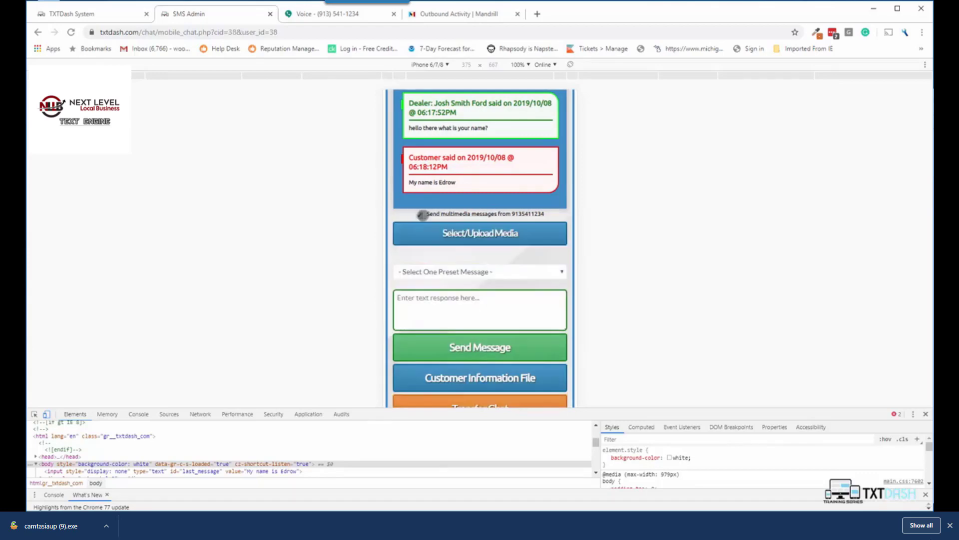
scroll(463, 279, up, 3)
scroll(464, 289, up, 4)
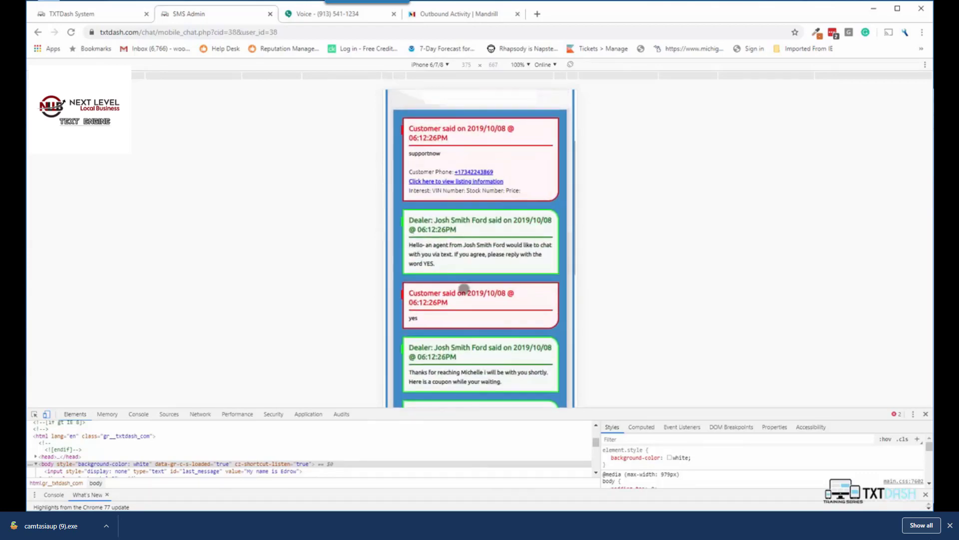
scroll(464, 289, down, 5)
scroll(463, 290, up, 7)
scroll(464, 289, up, 2)
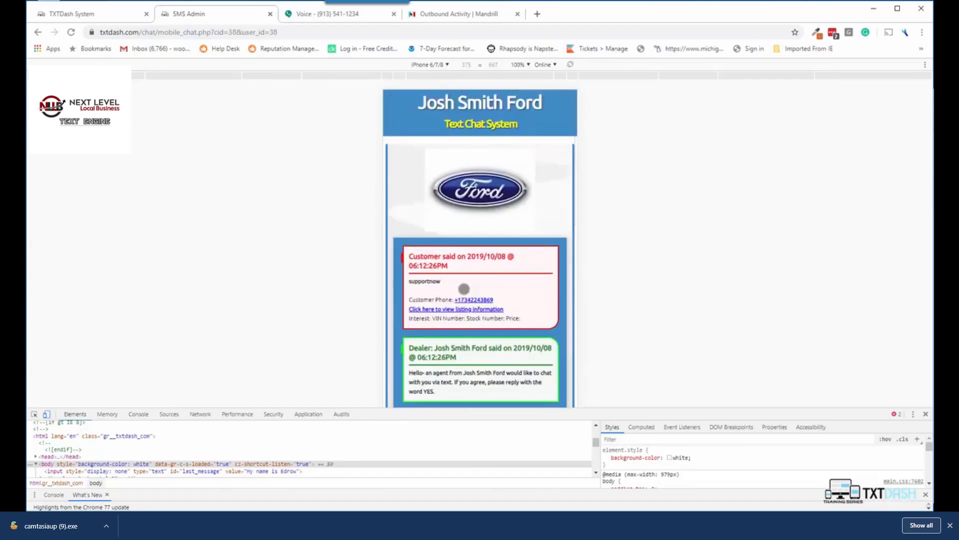
scroll(464, 289, down, 8)
scroll(463, 289, up, 4)
scroll(464, 288, up, 3)
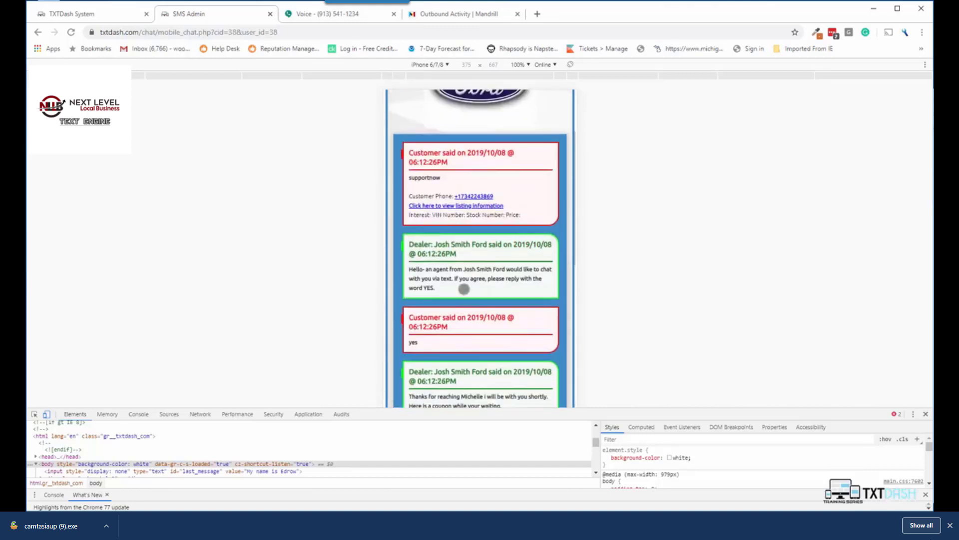
scroll(463, 289, down, 8)
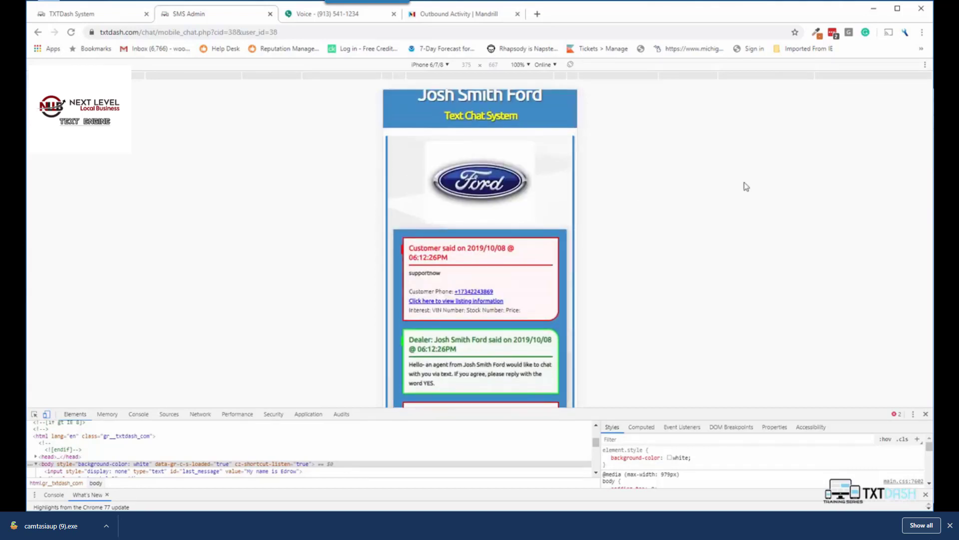
Switch back to the desktop dashboard and open the customer's chat from the new incoming reply alert
click(95, 15)
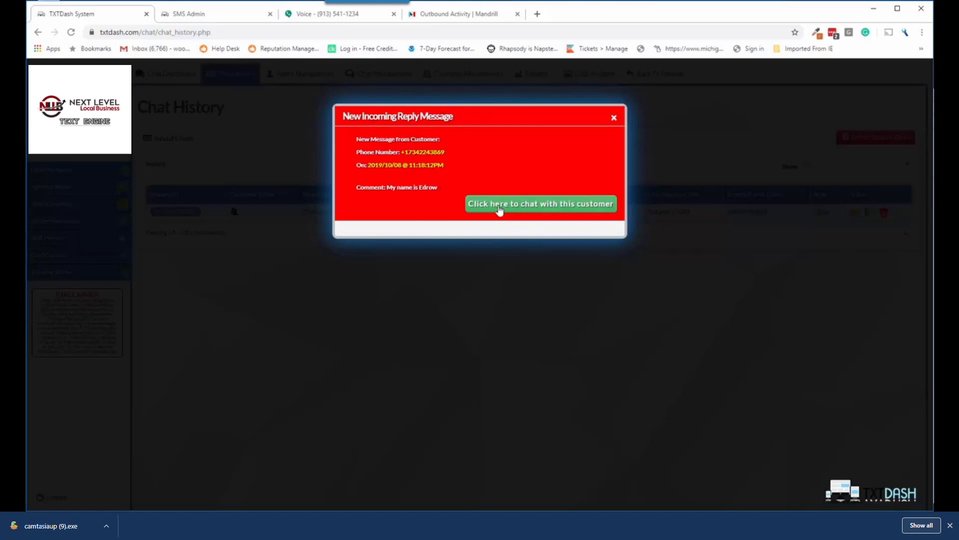
click(529, 209)
scroll(497, 274, down, 3)
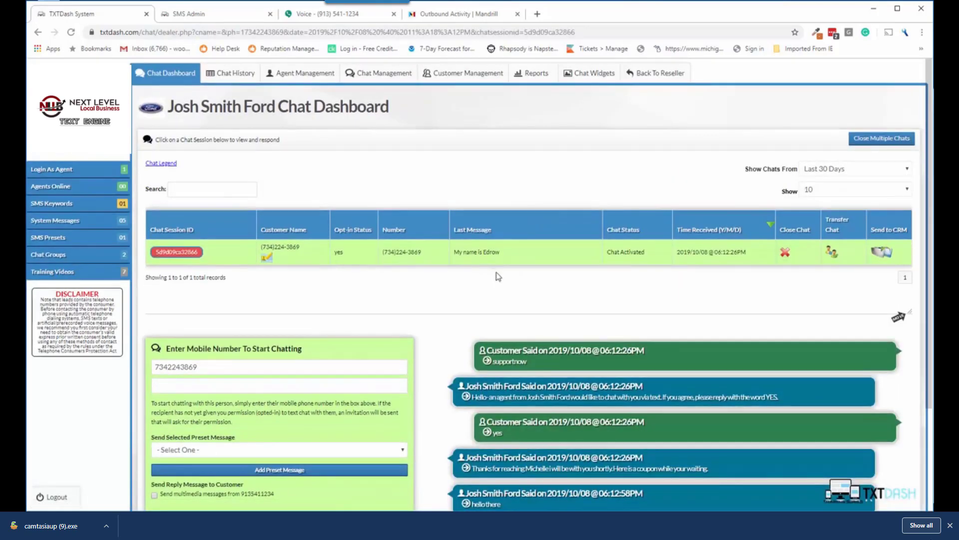
scroll(522, 316, up, 3)
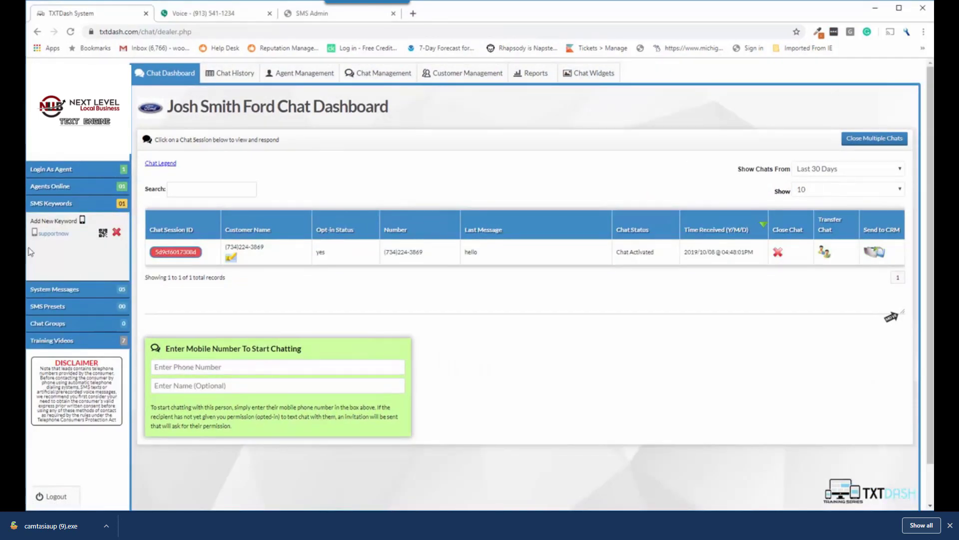
Open the preset system messages for editing and set the dealership name in the employee notify alert to "Josh Smith Ford"
click(55, 291)
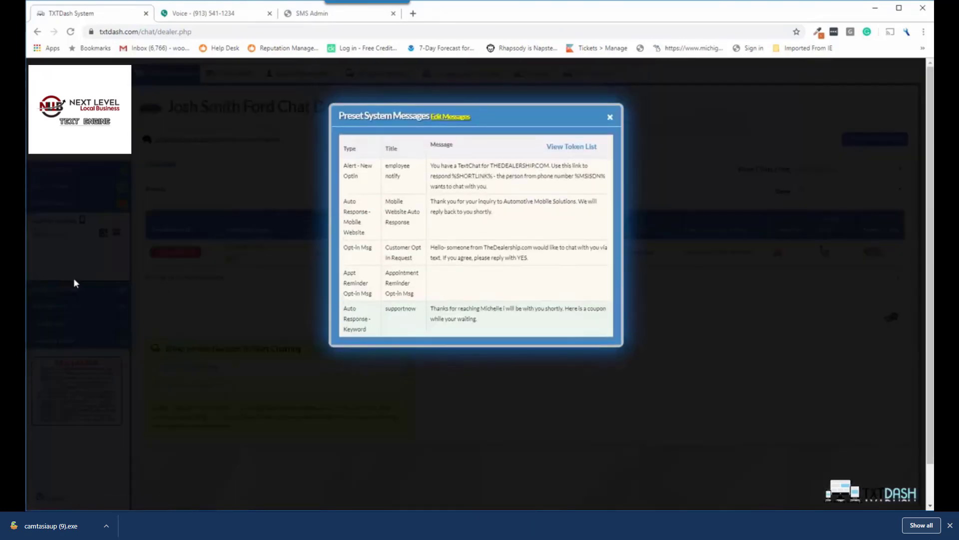
click(457, 118)
drag(596, 183, 605, 205)
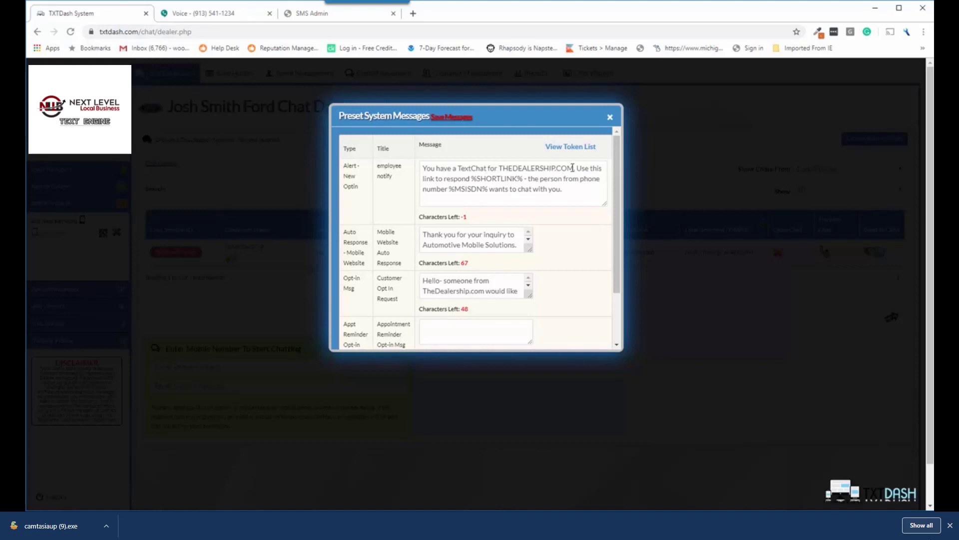
drag(573, 168, 504, 166)
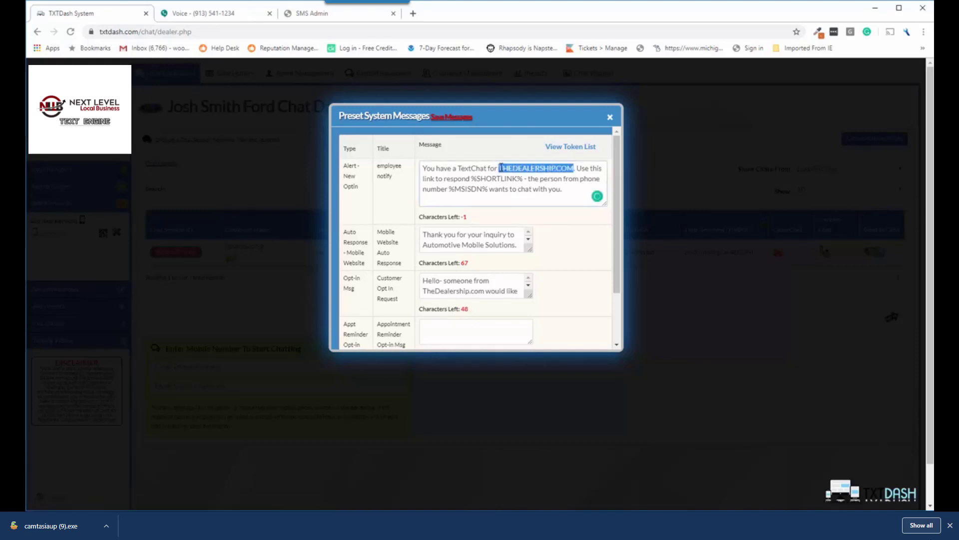
text(Josh)
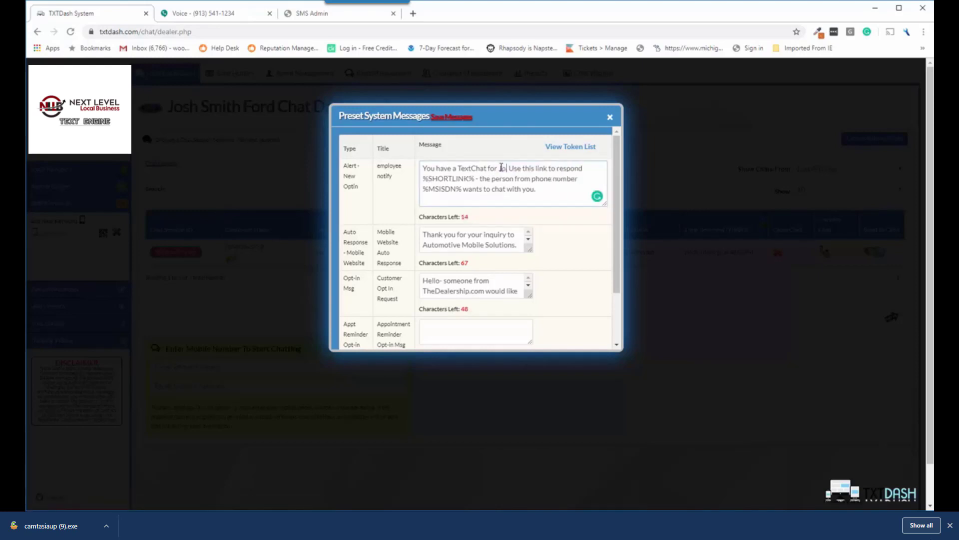
key(BackSpace)
text(sh Smith Ford)
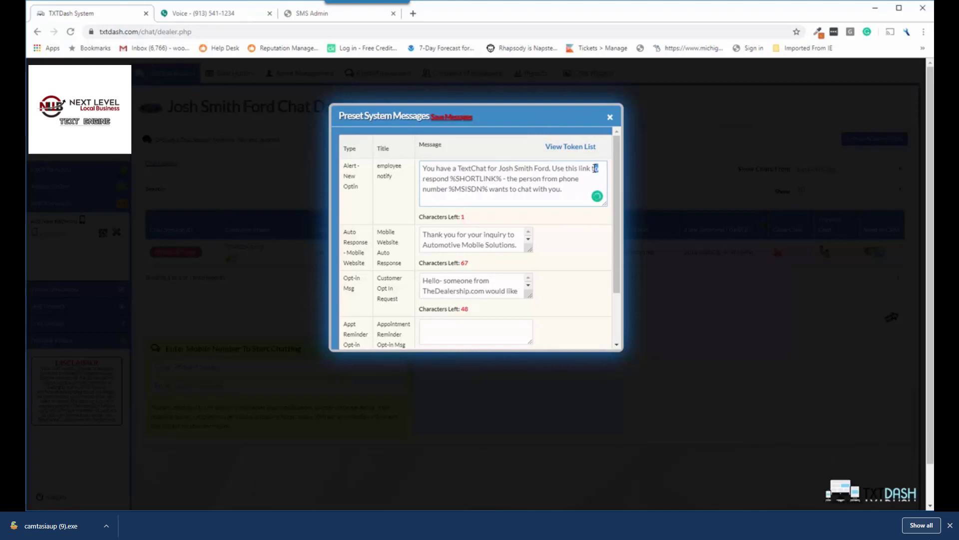
Reword the employee notify alert to read "Use this link ->" directly before the %SHORTLINK% token
drag(450, 178, 588, 170)
key(BackSpace)
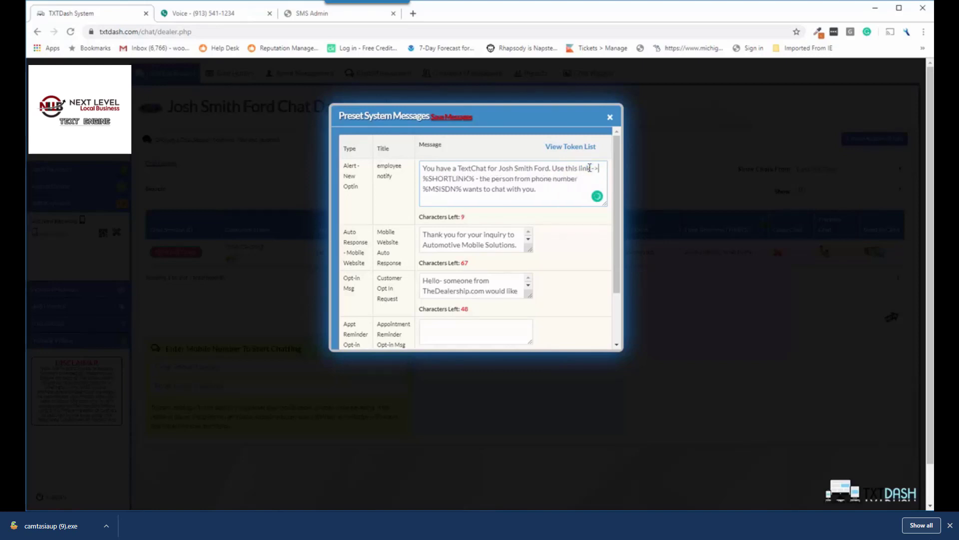
drag(474, 178, 422, 179)
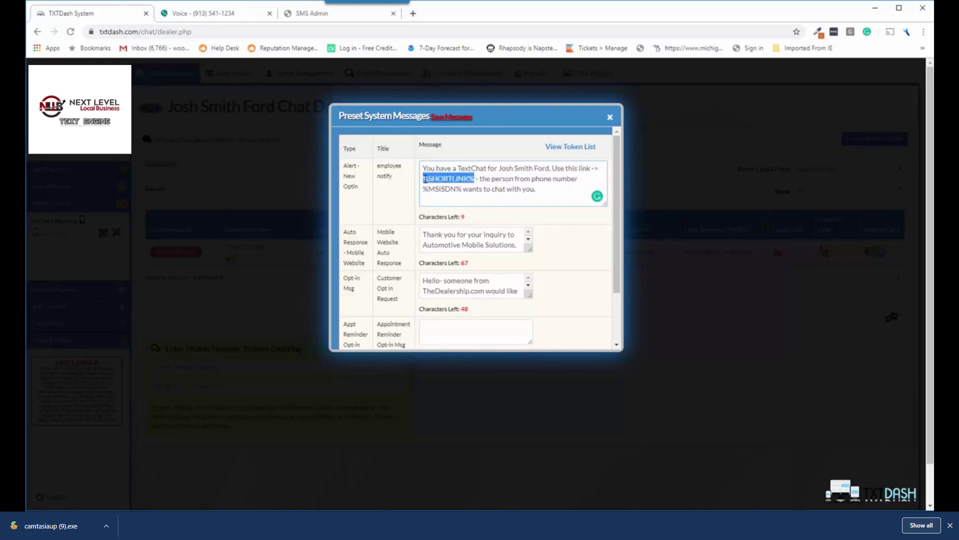
click(486, 179)
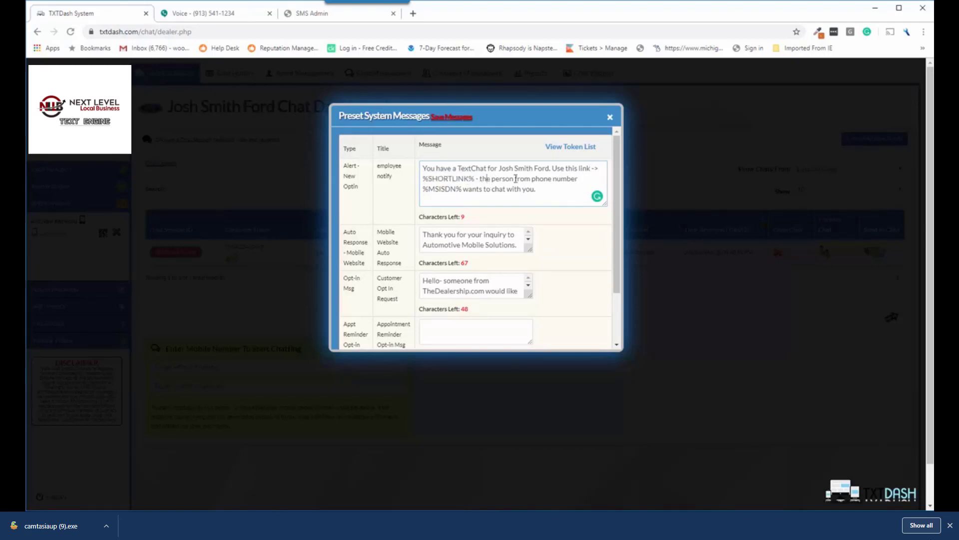
Reword the text after the short link in the employee notify alert to "customer @ phone number %MSISDN%"
drag(531, 179, 479, 179)
click(494, 179)
text(cu)
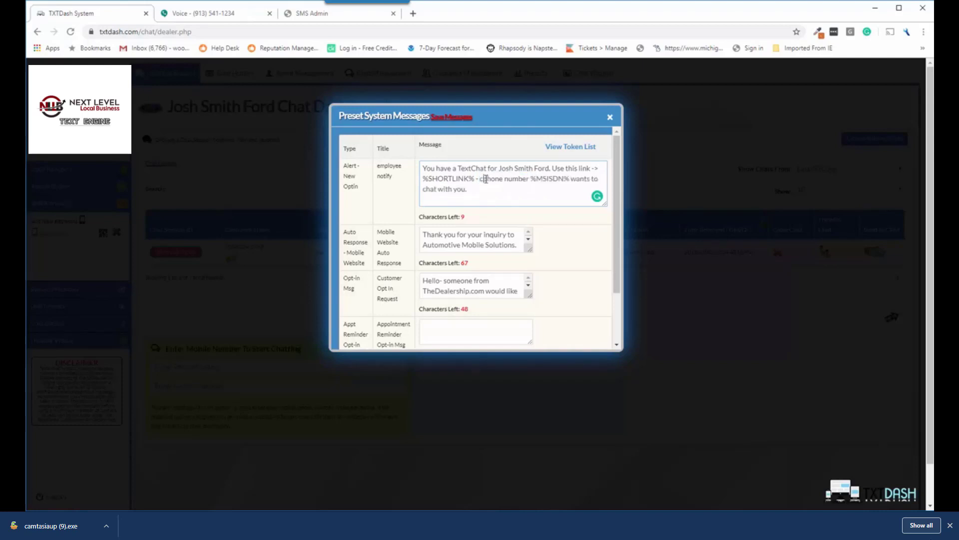
text(stomer @)
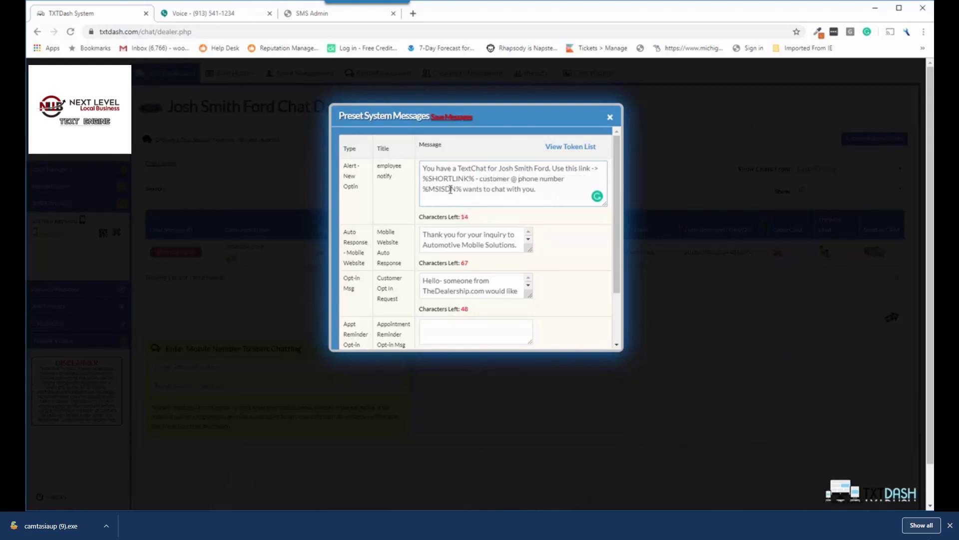
drag(461, 189, 423, 189)
click(458, 189)
Enlarge the Mobile Website Auto Response message and set its dealership name to "Josh Smith Ford"
scroll(383, 171, down, 1)
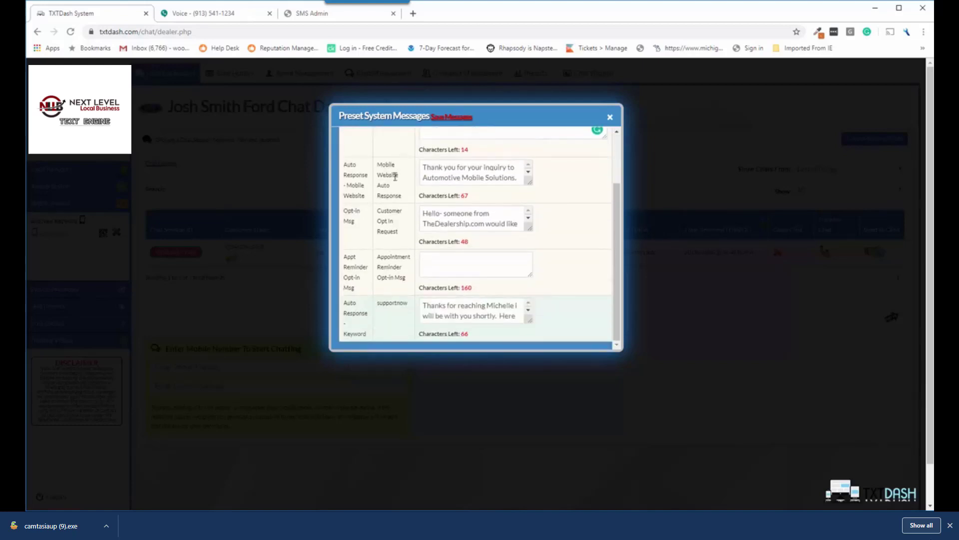
drag(531, 185, 591, 217)
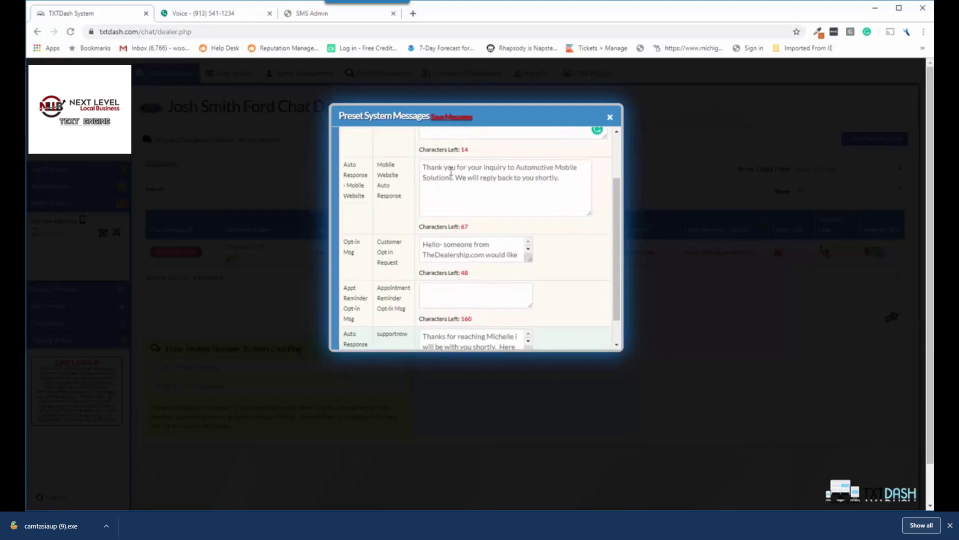
drag(517, 169, 453, 182)
text(Josh)
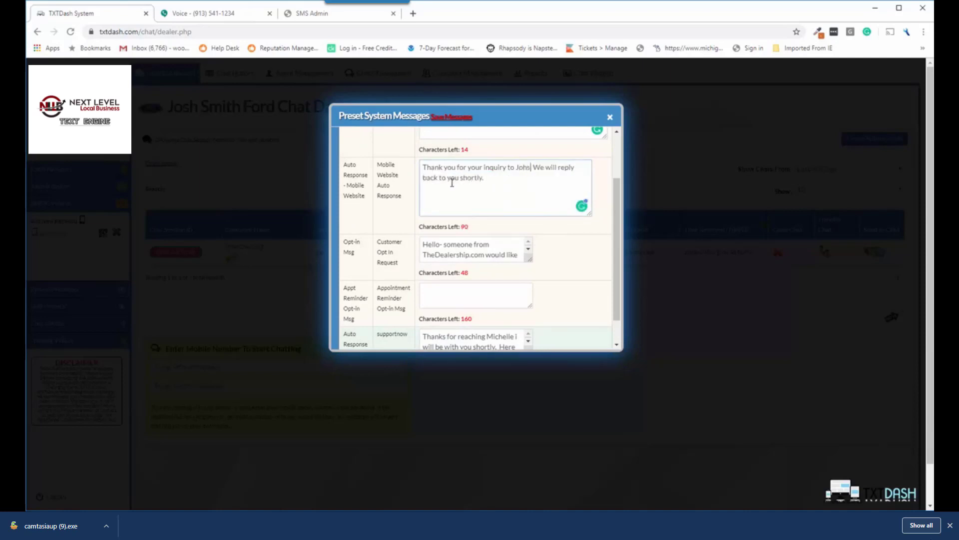
text( Smith Ford)
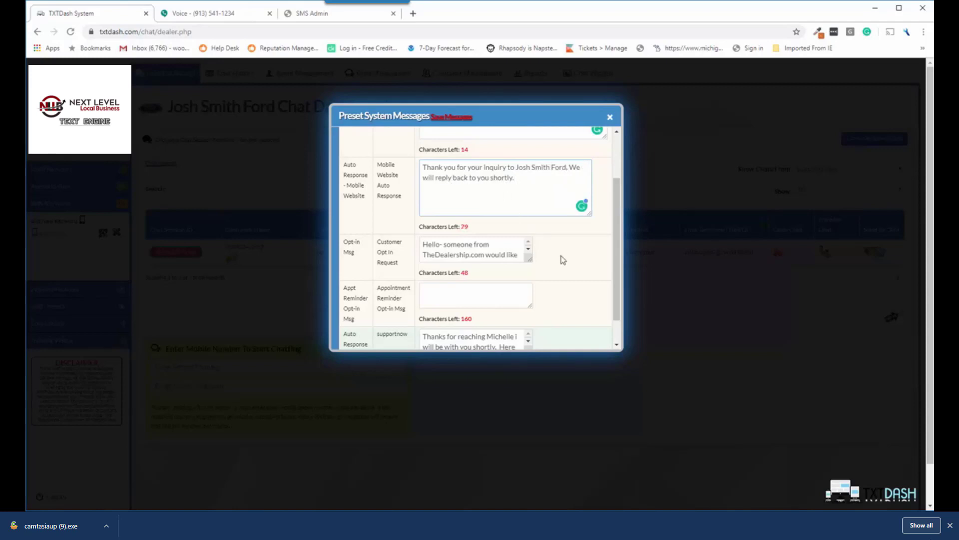
Enlarge the Customer Opt In Request message, check the received texts in Google Voice, and return to the preset messages
drag(530, 270, 572, 299)
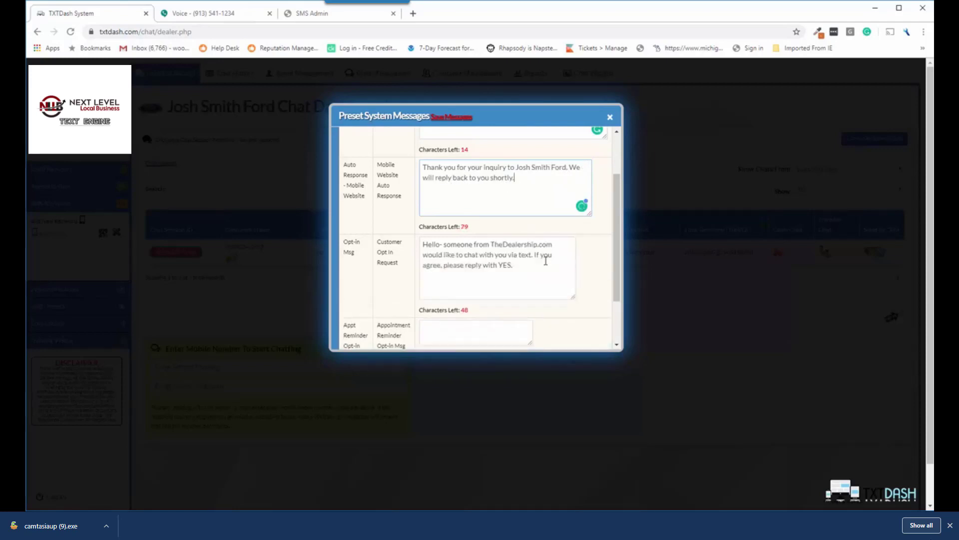
click(231, 14)
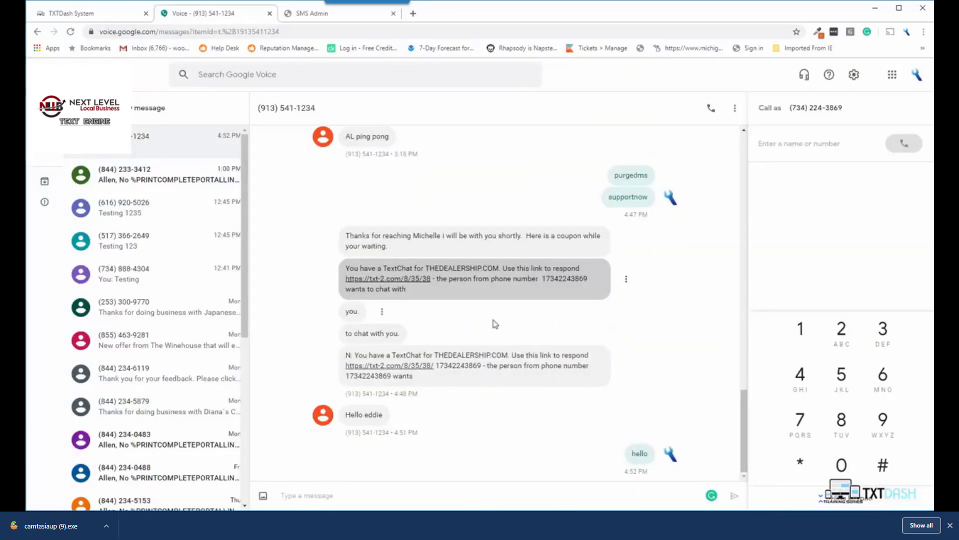
key(ctrl+Tab)
key(ctrl+Tab)
Copy "Josh Smith Ford" from the Mobile Website Auto Response into the Customer Opt In Request as the dealership name
click(514, 256)
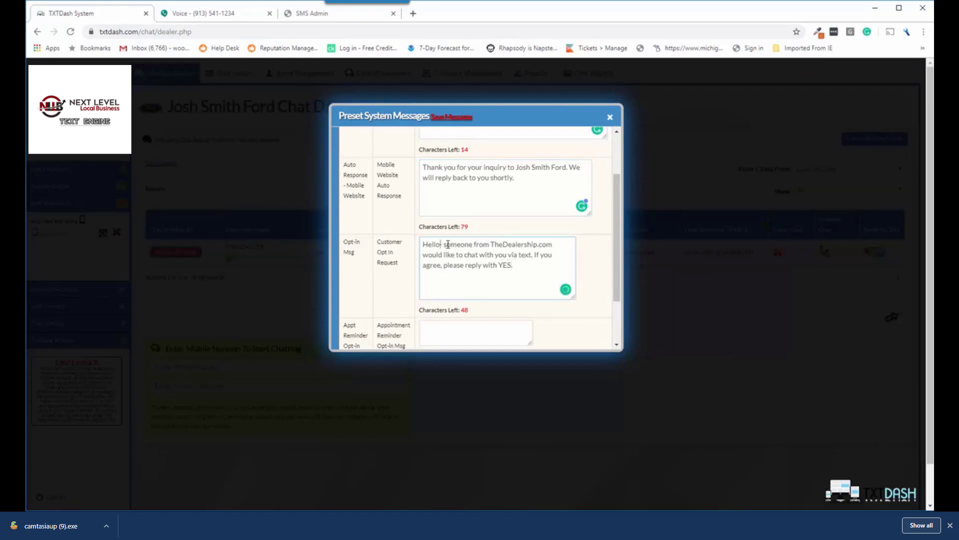
drag(465, 246, 481, 246)
scroll(544, 245, up, 2)
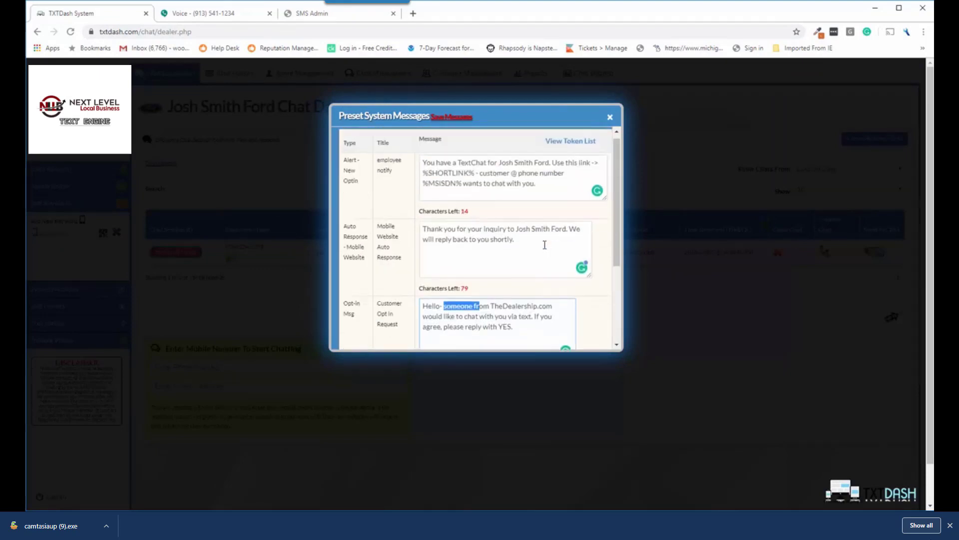
drag(567, 235, 519, 236)
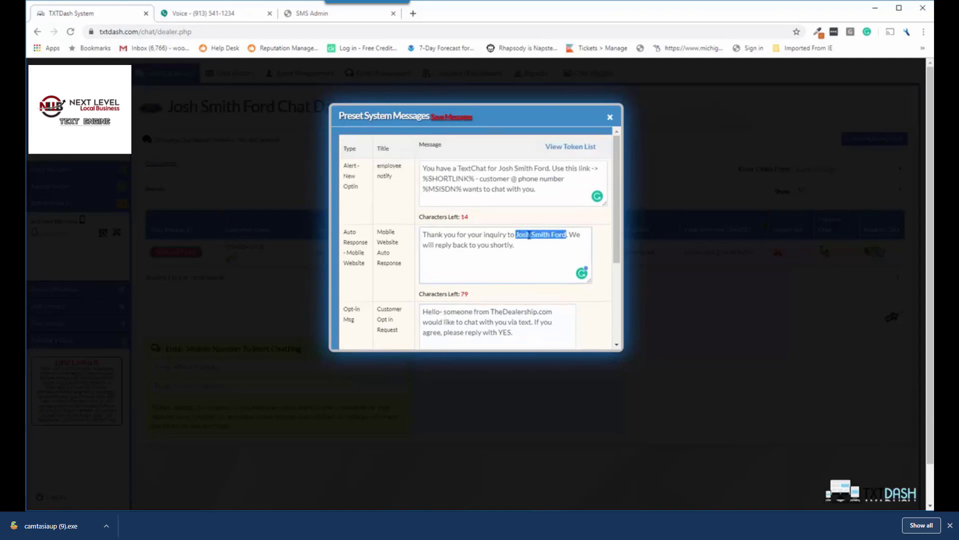
right_click(529, 235)
click(554, 270)
scroll(524, 295, down, 1)
click(551, 259)
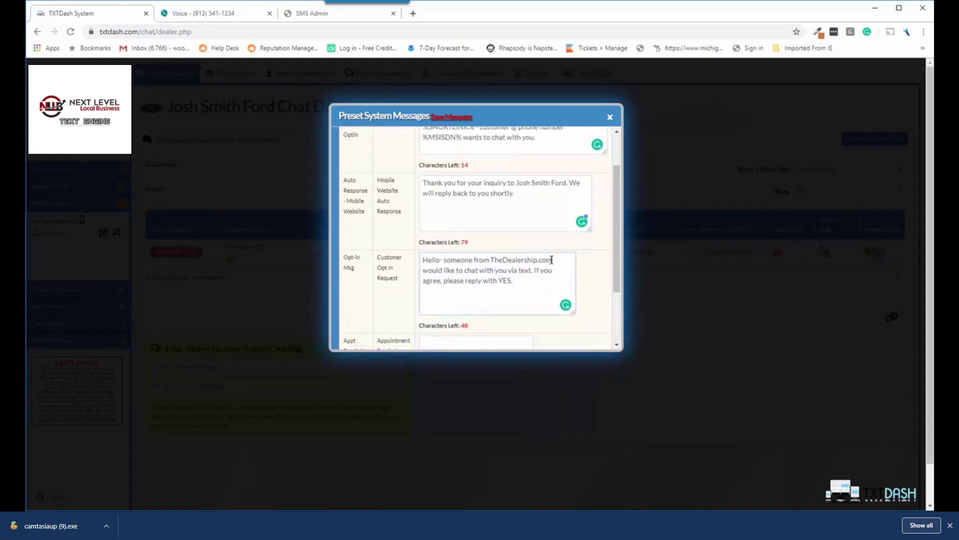
drag(552, 259, 490, 260)
key(ctrl+v)
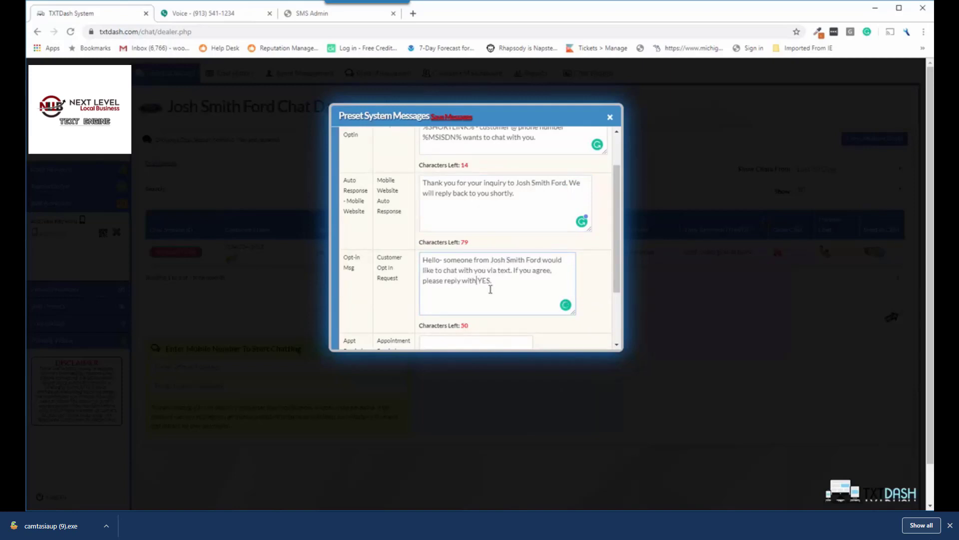
Reword the Customer Opt In Request to say "an agent from Josh Smith Ford" and "please reply with the word YES"
text(he word)
double_click(519, 280)
click(530, 286)
double_click(462, 259)
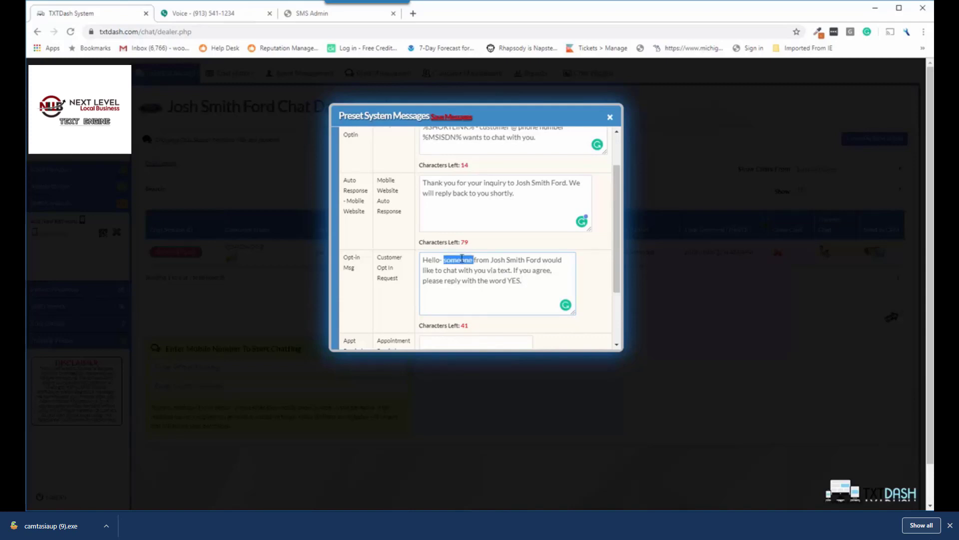
text(an agent)
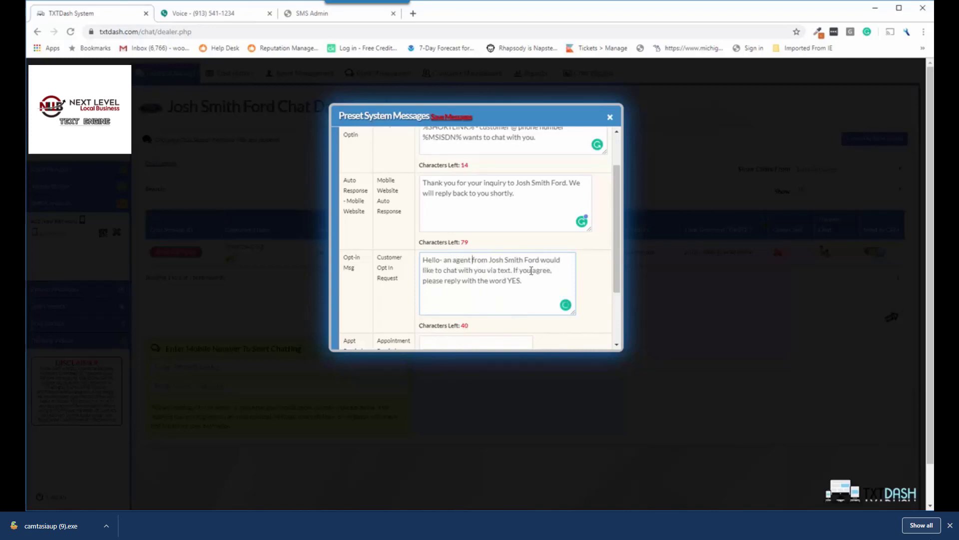
Review the edited messages and enlarge the Appointment Reminder Opt-in and supportnow auto response text boxes
scroll(531, 271, down, 2)
scroll(482, 188, up, 3)
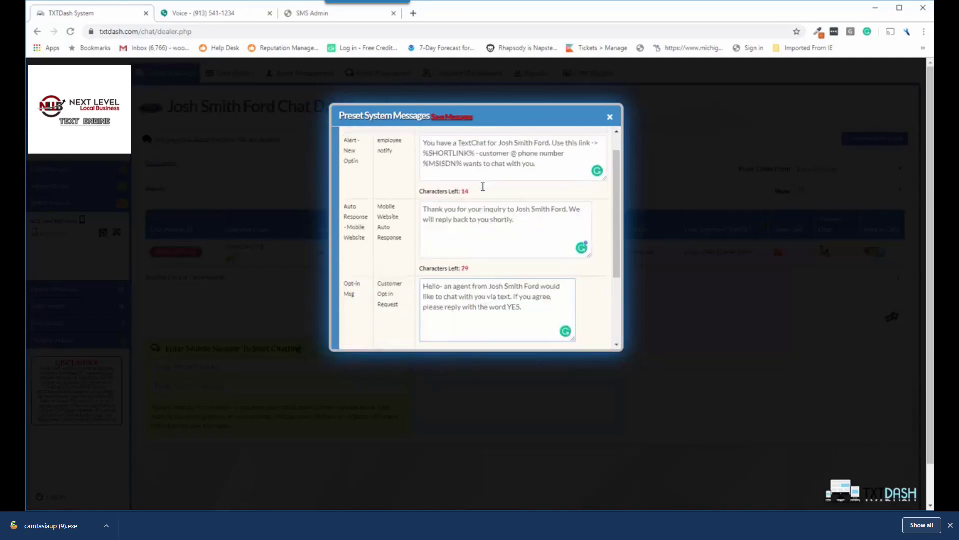
drag(478, 216, 431, 217)
click(491, 217)
scroll(492, 220, down, 3)
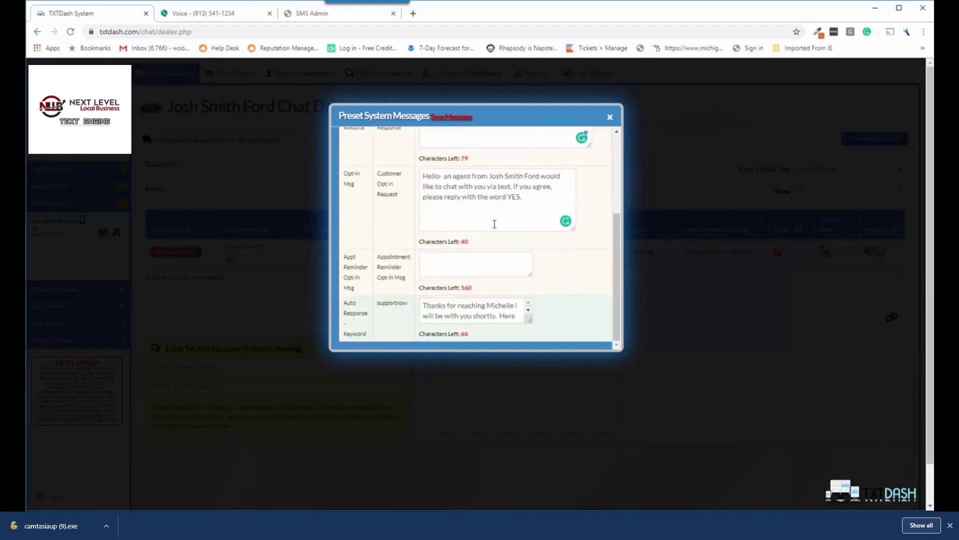
scroll(550, 270, down, 1)
drag(530, 278, 573, 298)
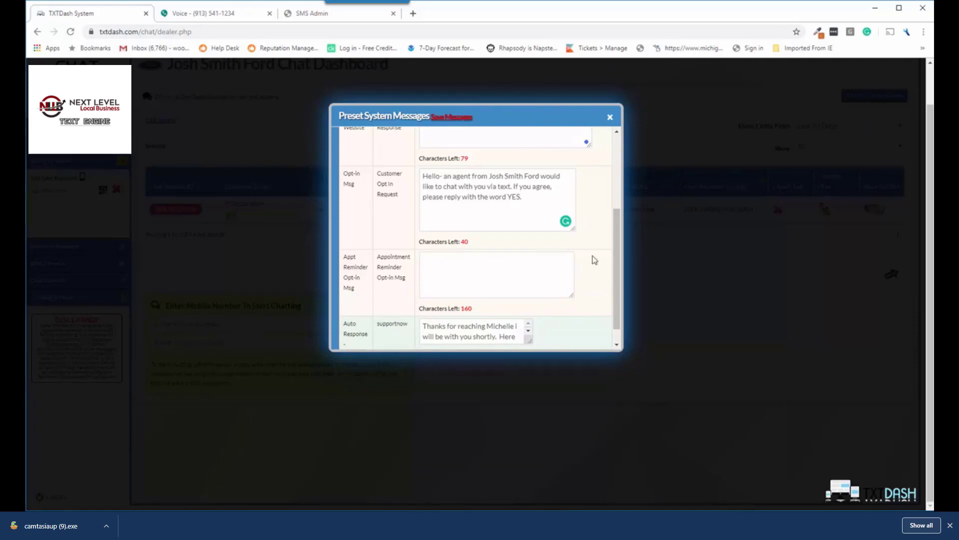
scroll(593, 250, down, 1)
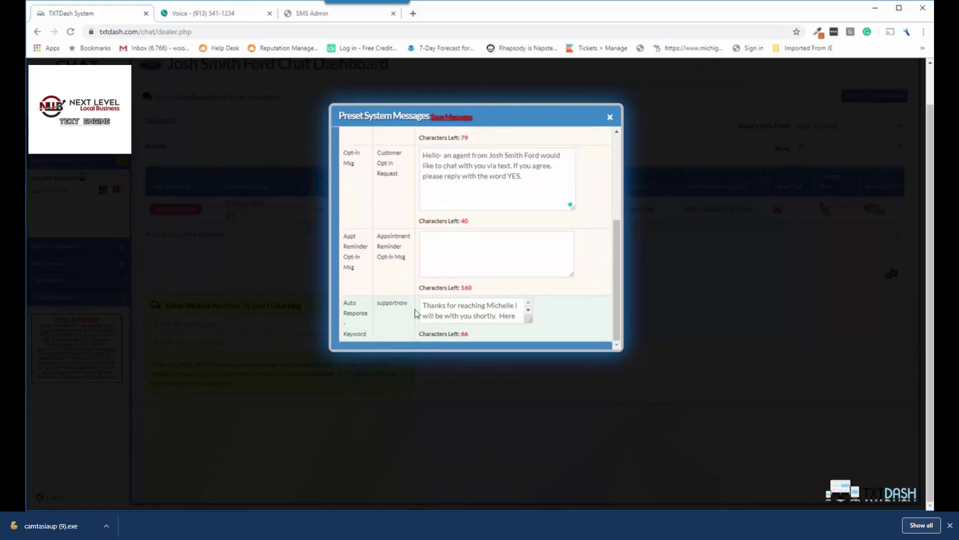
drag(531, 322, 593, 334)
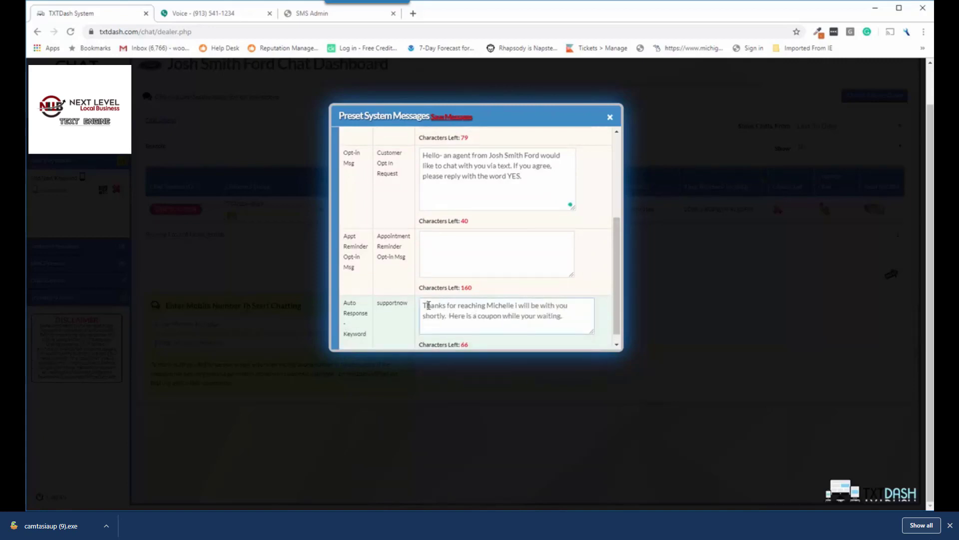
Highlight the supportnow keyword and its auto response text, and save the preset system messages
drag(426, 305, 561, 317)
double_click(392, 303)
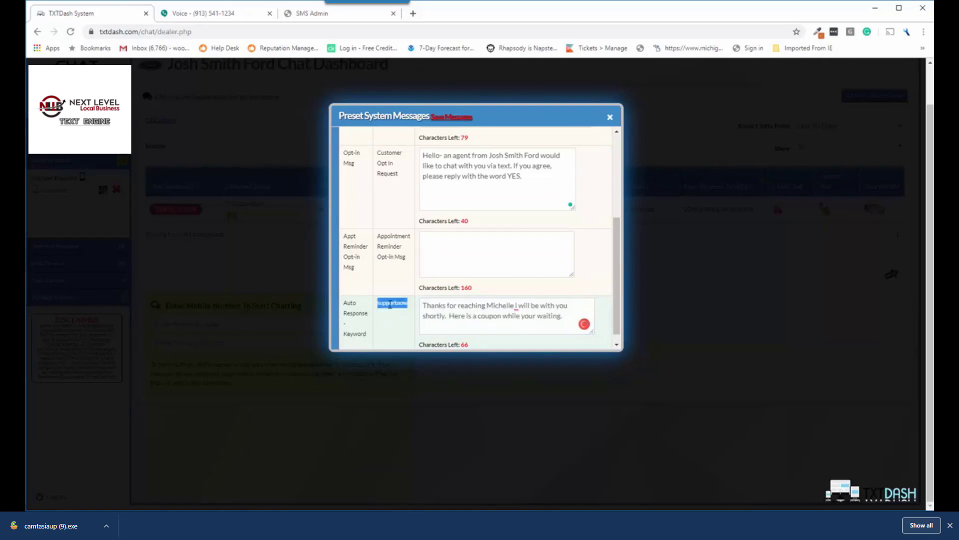
click(452, 118)
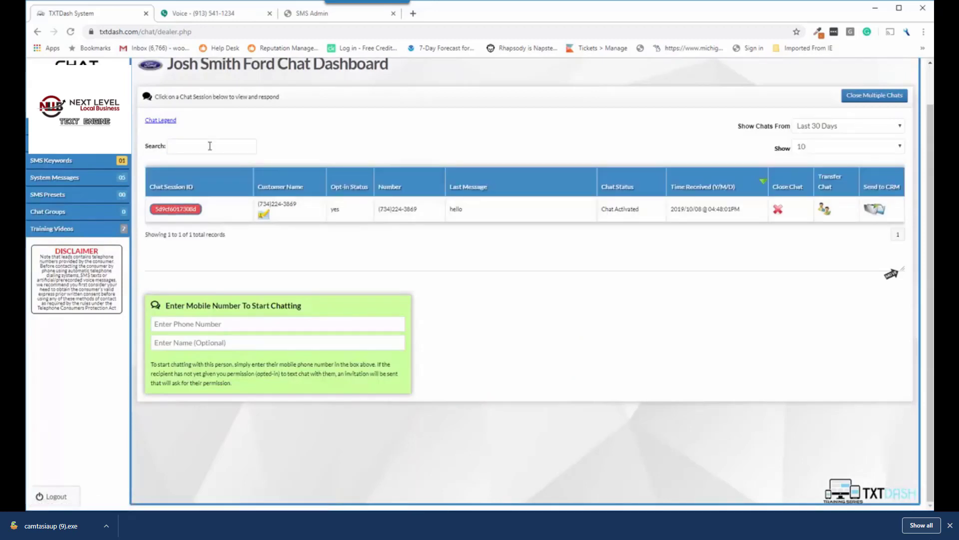
Check the SMS keywords list, switch to Google Voice, and text "purgedms" in the open conversation
click(48, 162)
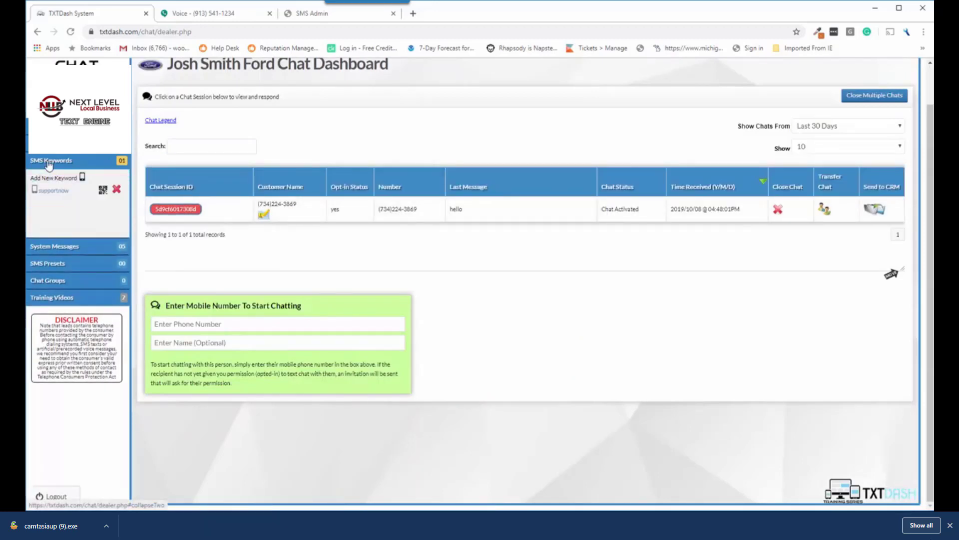
click(48, 162)
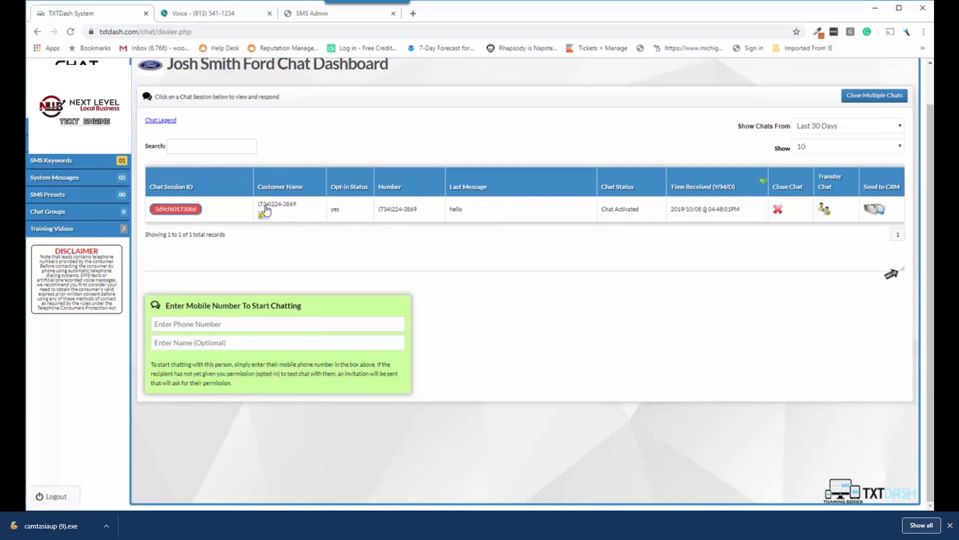
click(244, 15)
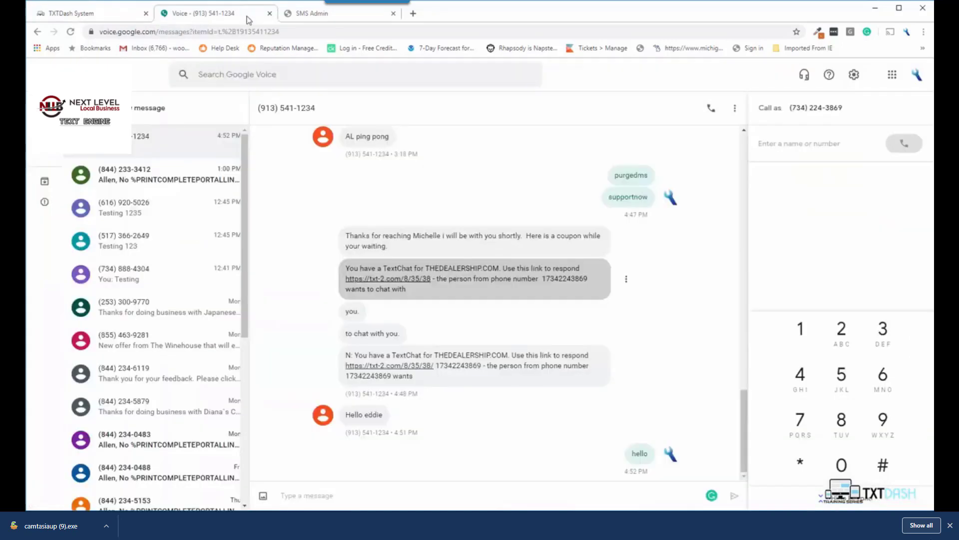
text(pu)
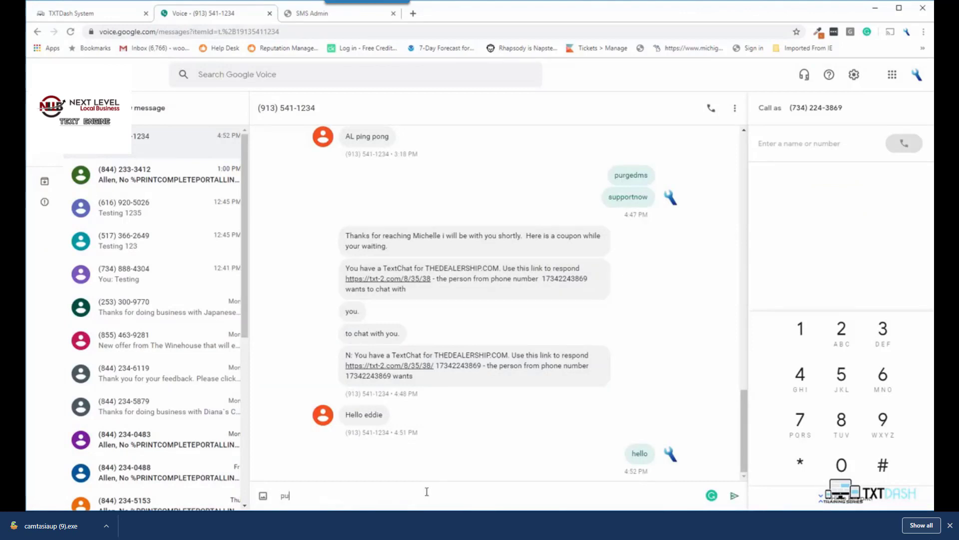
text(rgedms)
click(734, 495)
Look up the keyword under SMS Keywords in TXTDash and text "supportnow" from the Google Voice conversation
click(123, 20)
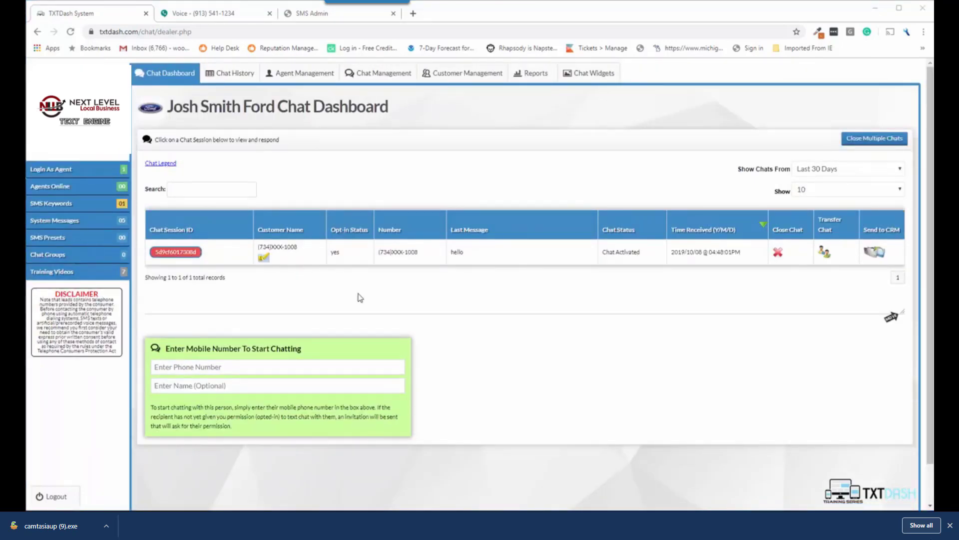
click(63, 205)
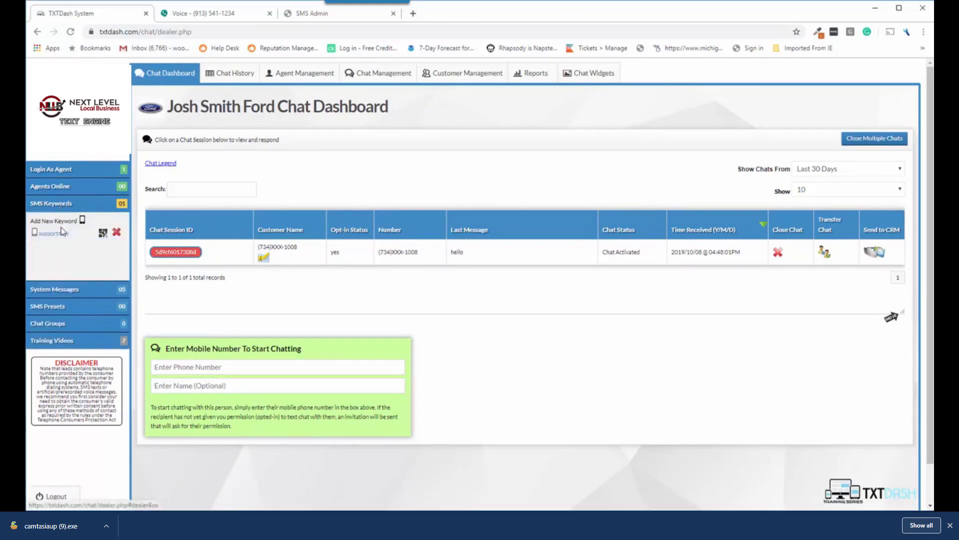
click(225, 14)
text(sup)
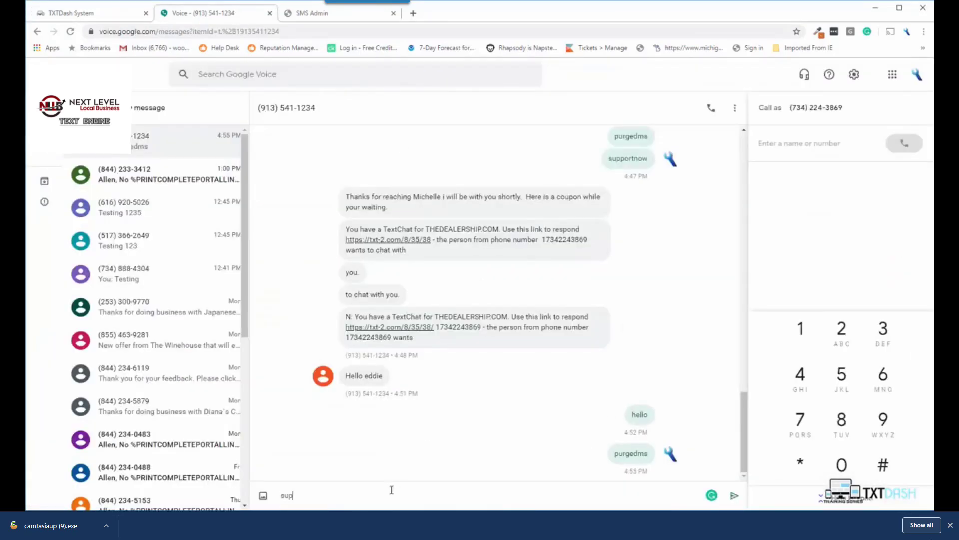
text(portnow)
click(735, 495)
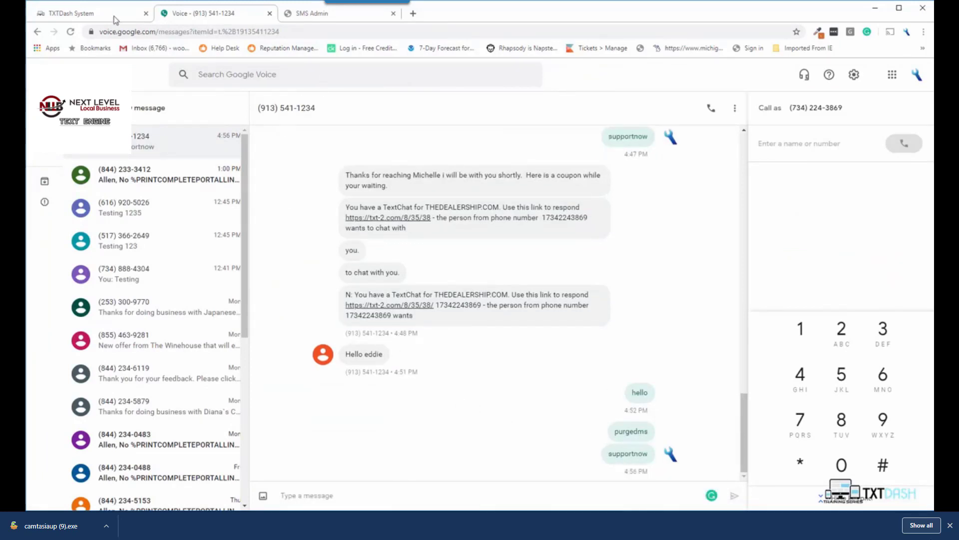
Check the TXTDash dashboard and examine the auto response and chat notification texts received in Google Voice
click(114, 20)
click(209, 17)
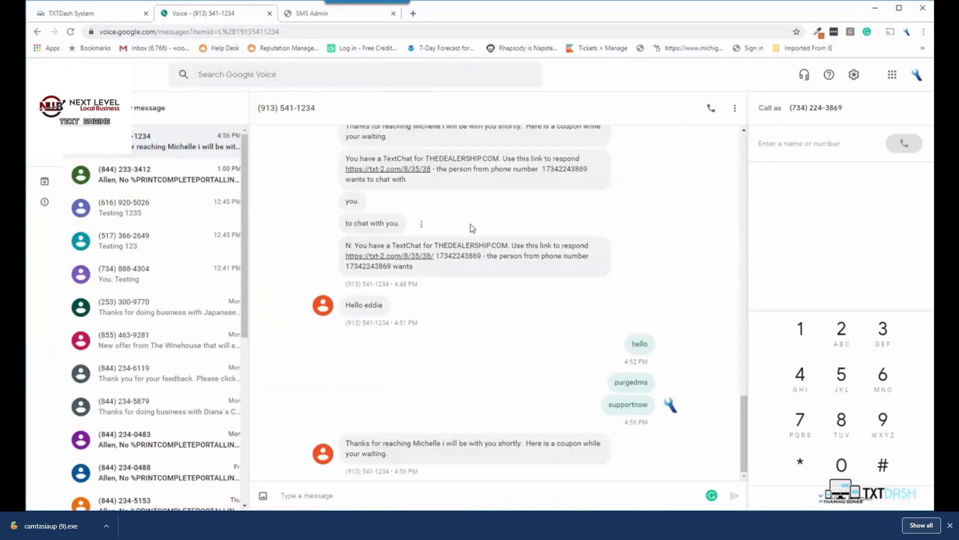
drag(349, 401, 403, 385)
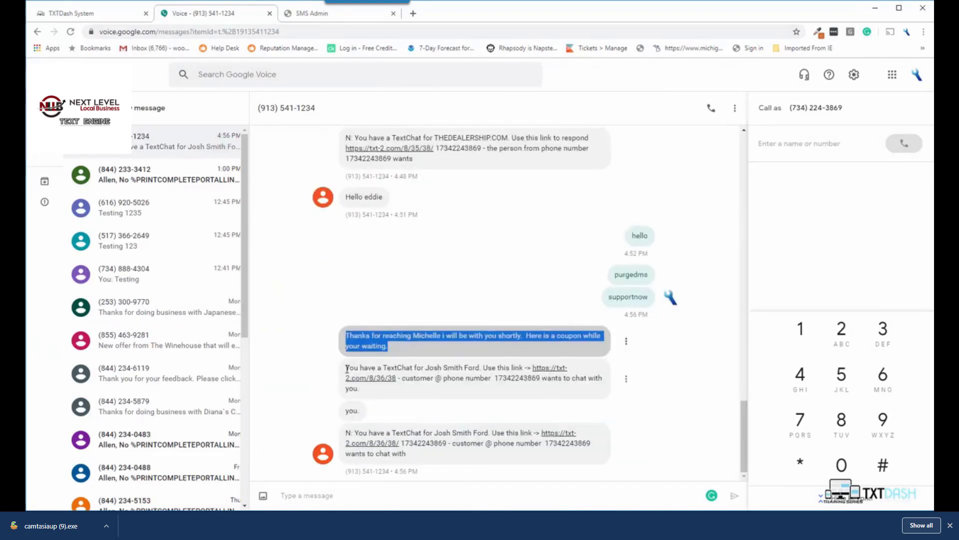
drag(347, 367, 395, 398)
click(373, 433)
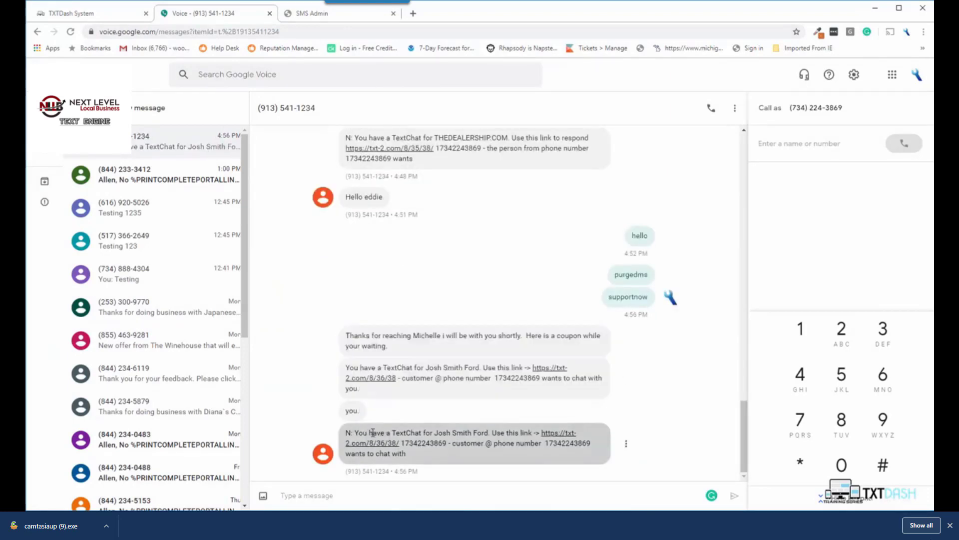
drag(348, 433, 420, 460)
click(419, 461)
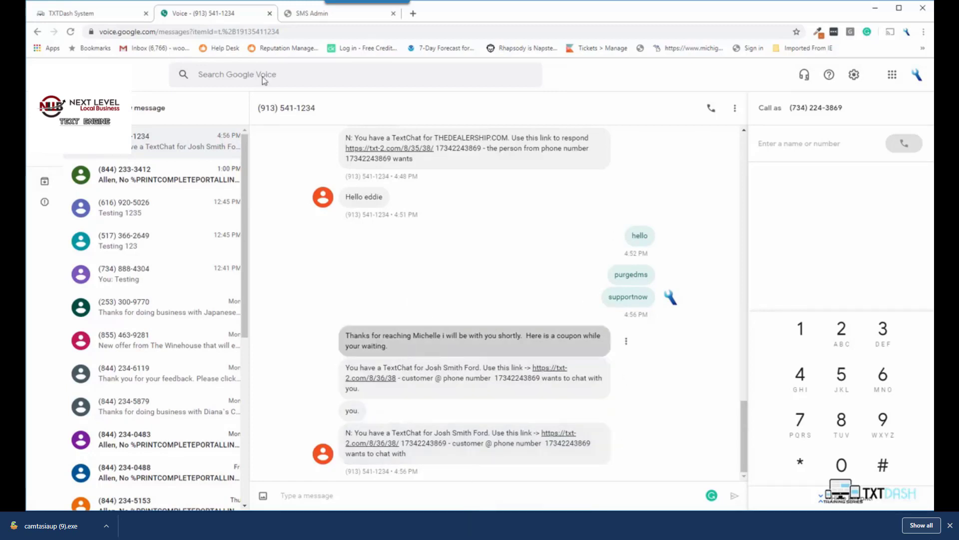
Return to TXTDash, review the saved preset system messages, and close them
click(97, 15)
click(58, 290)
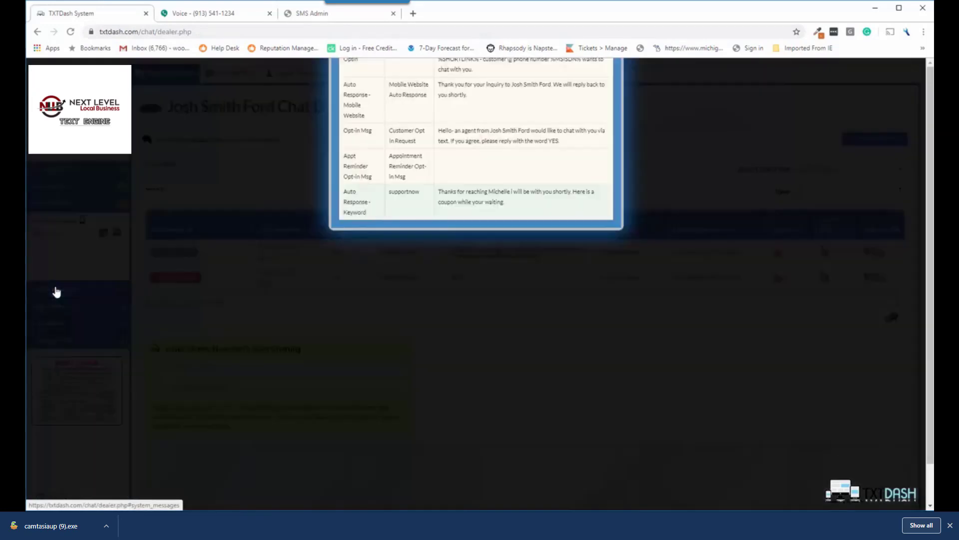
scroll(479, 210, down, 1)
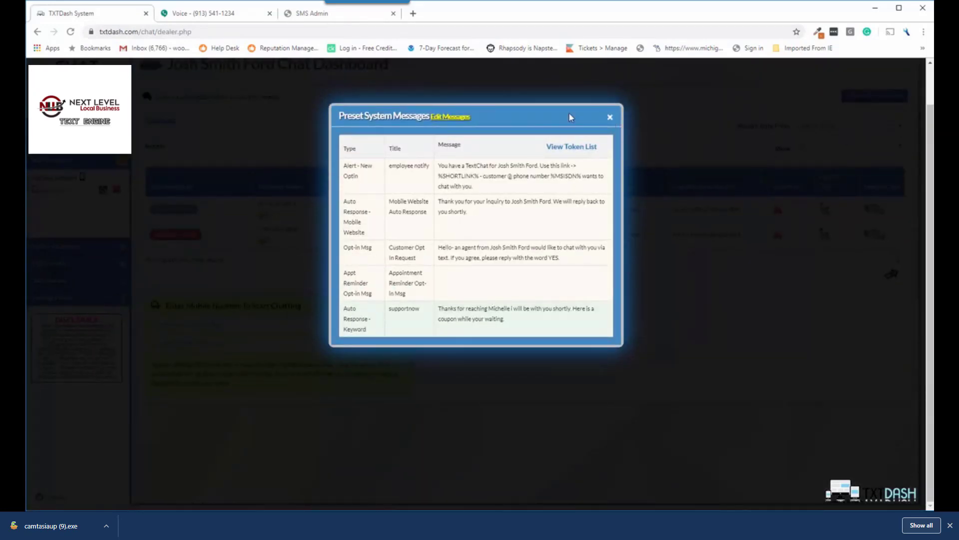
click(609, 118)
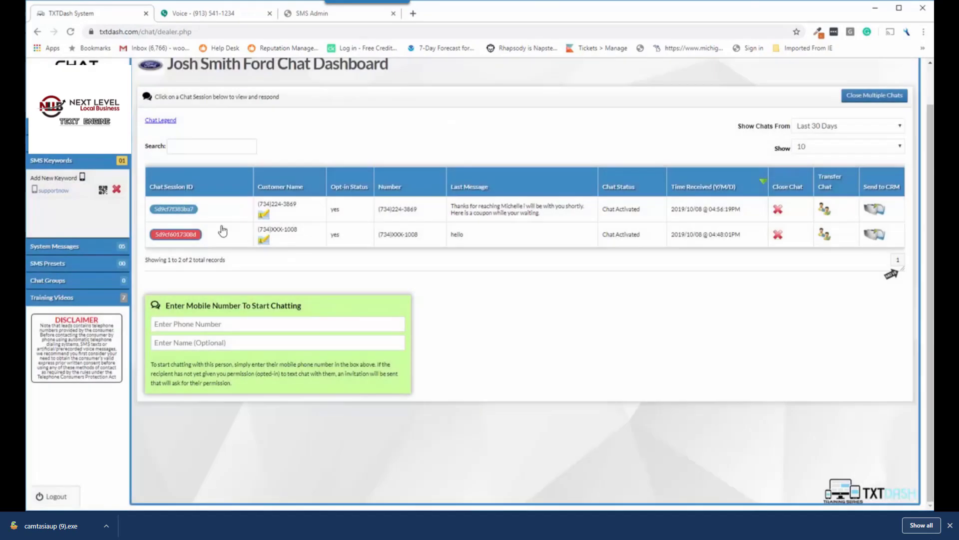
Save a new SMS preset titled "Intro" that gives the agent's first name and asks "how can i assist you today?"
click(58, 264)
click(278, 203)
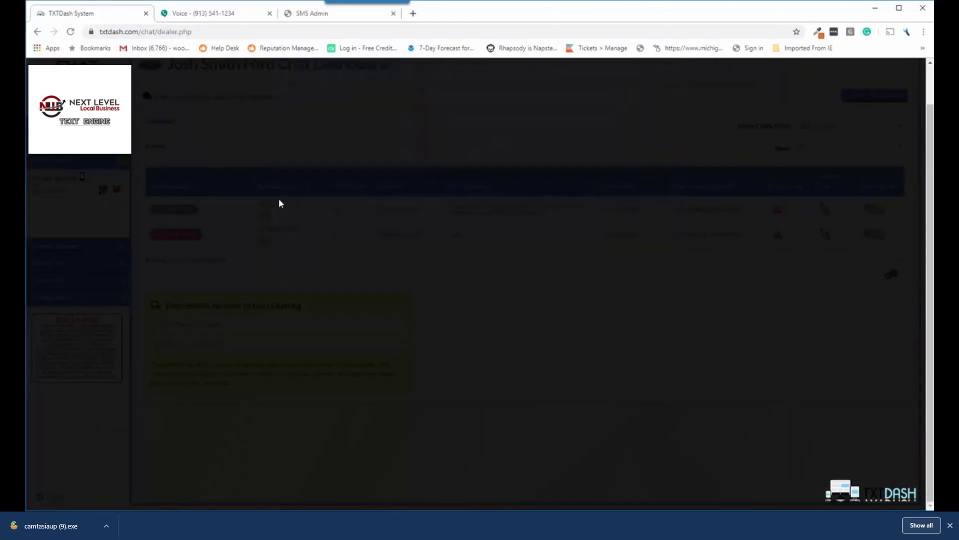
click(67, 195)
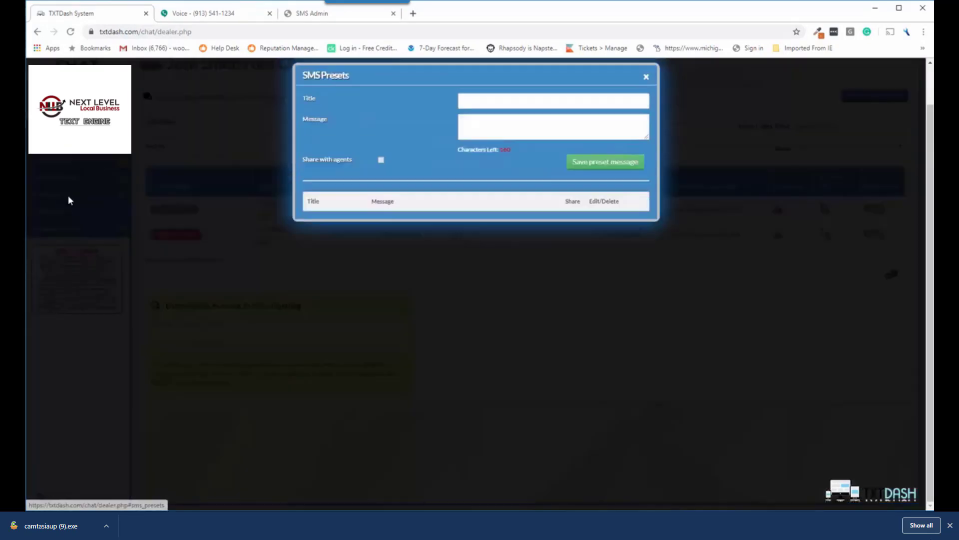
click(506, 143)
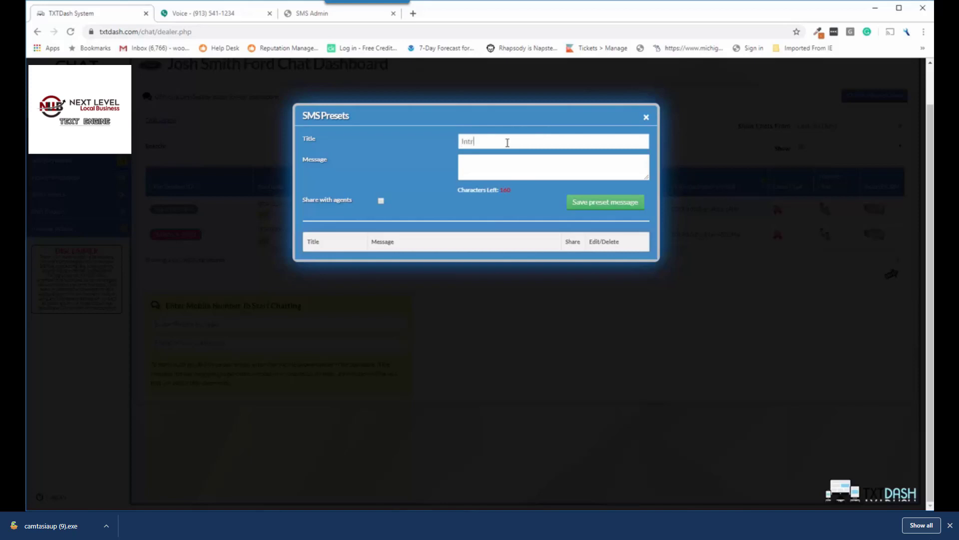
text(o)
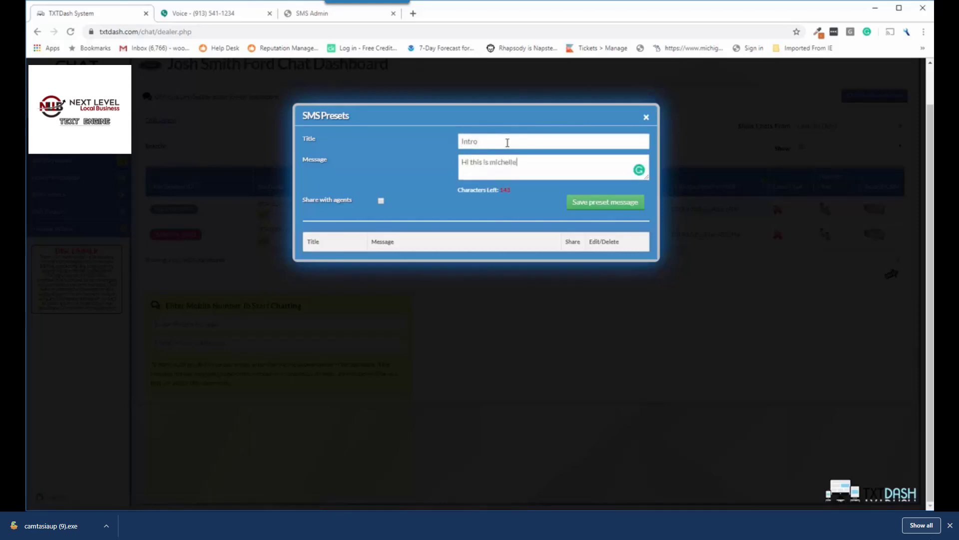
text( ho)
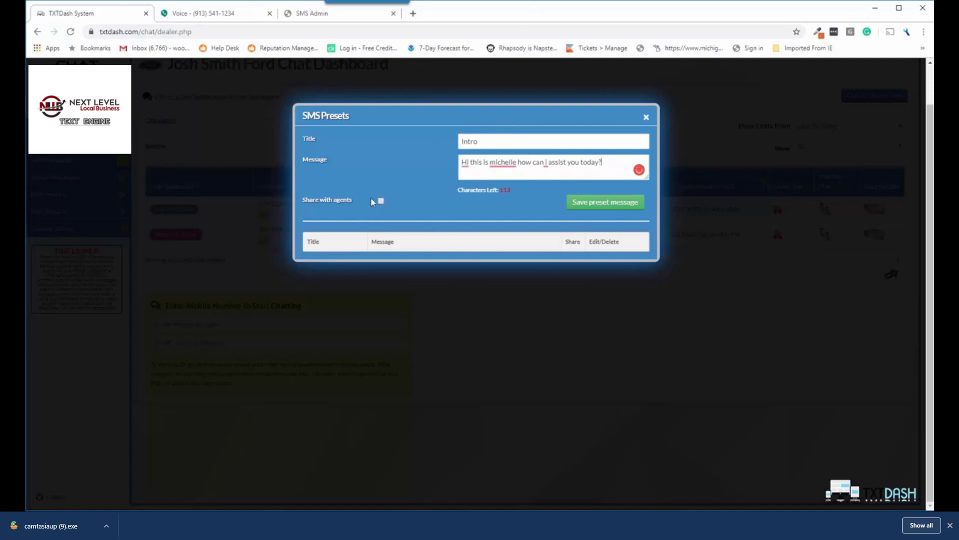
click(591, 206)
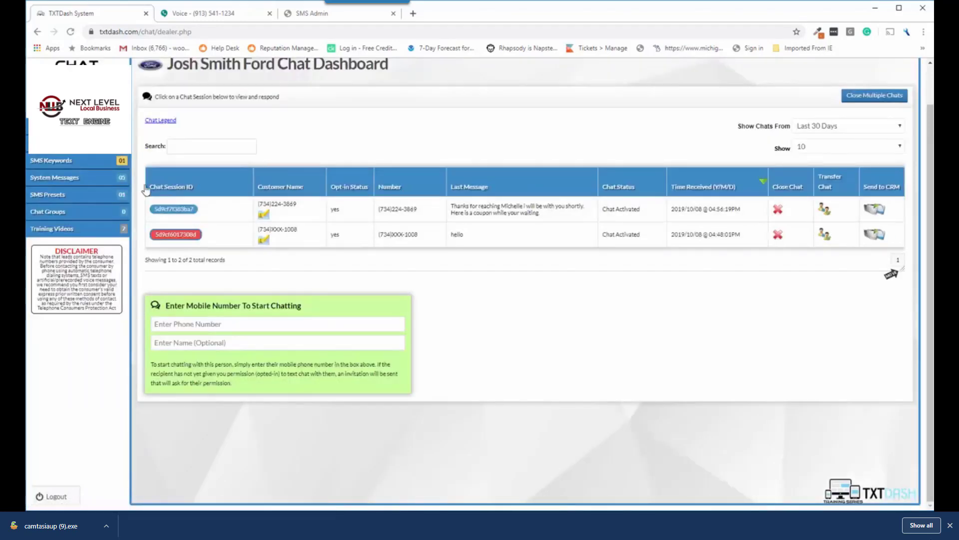
Reopen the SMS presets, share the Intro preset with agents, and close the presets
click(68, 197)
click(646, 117)
click(81, 201)
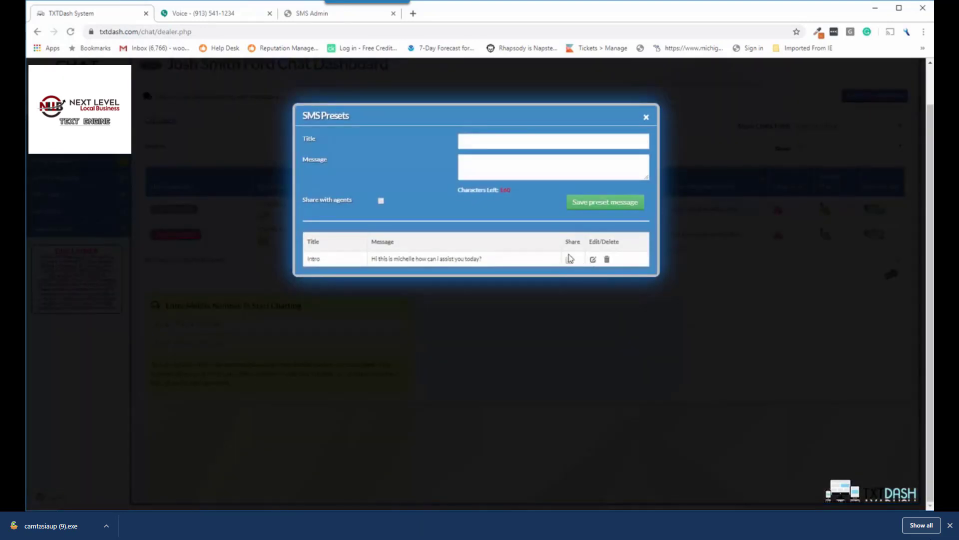
click(569, 260)
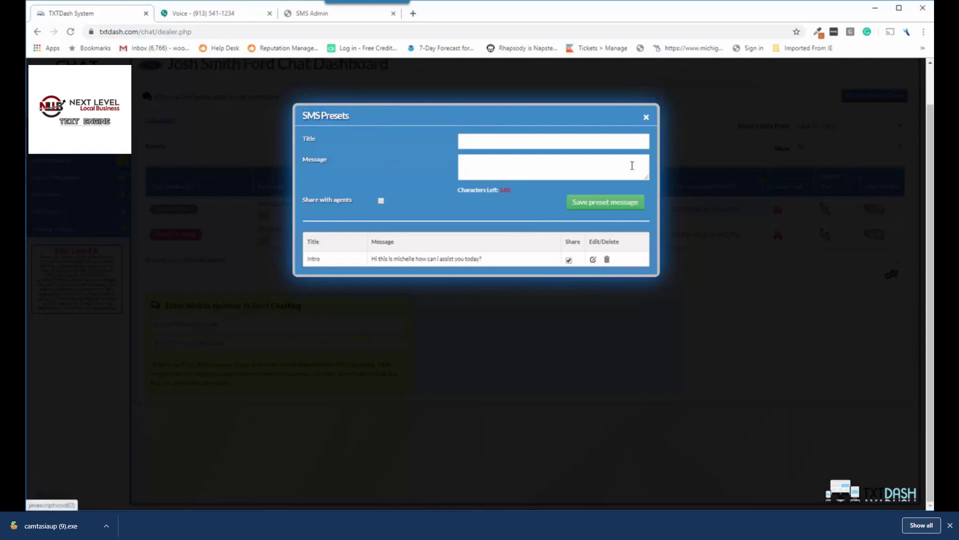
click(646, 117)
Switch to the SMS Admin mobile chat page and examine the conversation, the preset message selector and the reply options
click(340, 14)
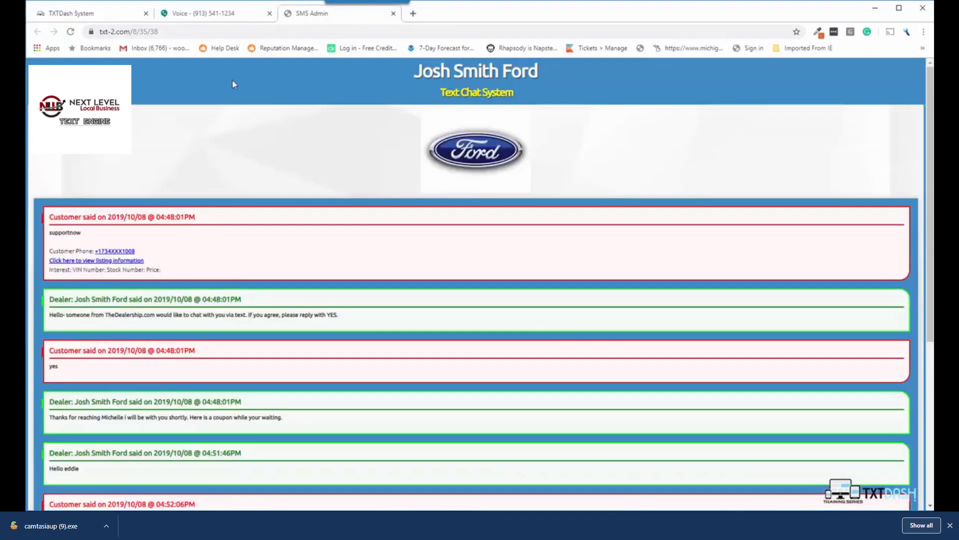
scroll(340, 170, down, 10)
scroll(336, 173, up, 5)
scroll(336, 172, down, 5)
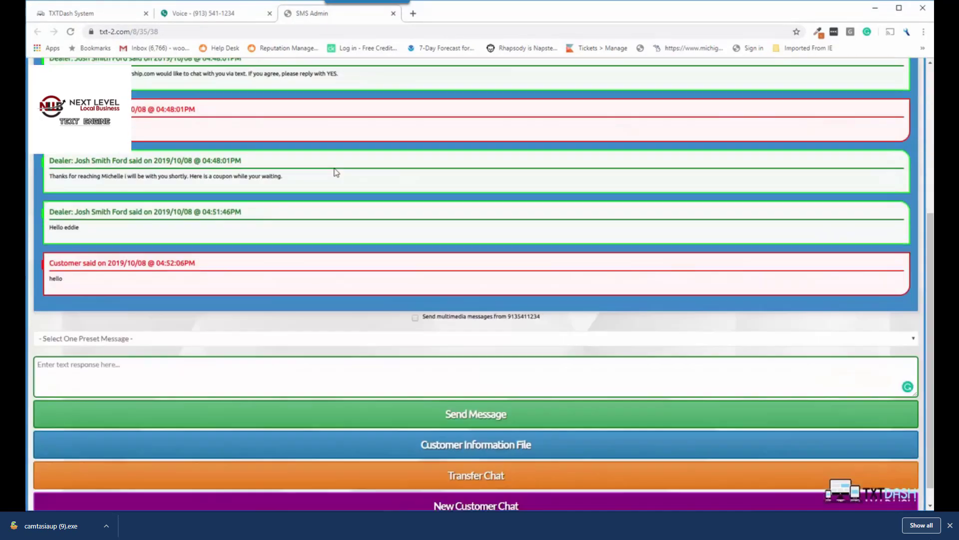
scroll(316, 262, up, 2)
scroll(316, 261, up, 1)
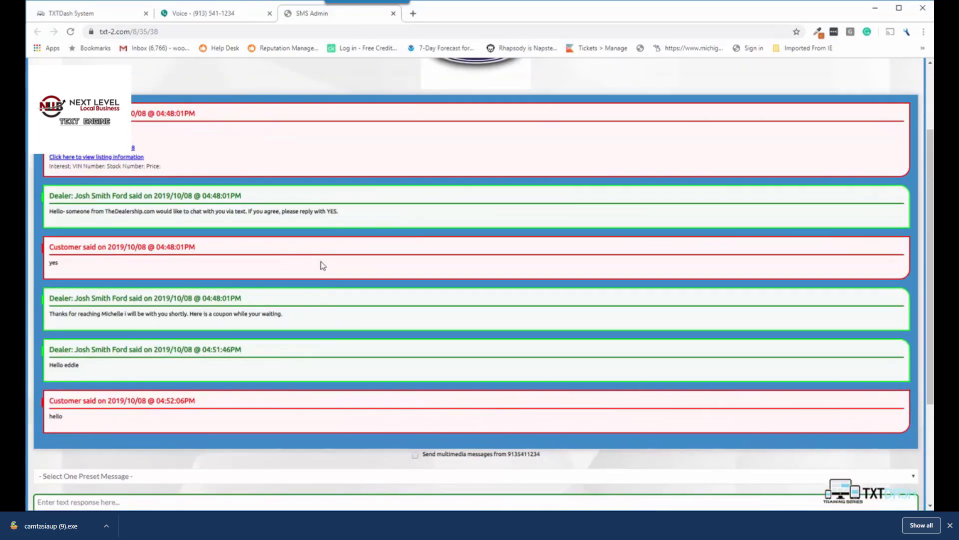
scroll(385, 259, up, 2)
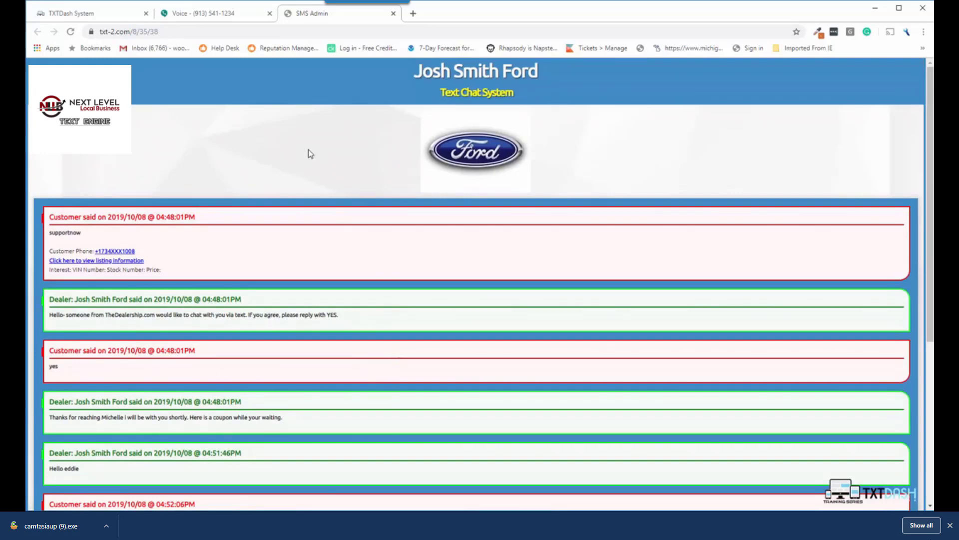
scroll(307, 150, down, 3)
scroll(309, 152, up, 3)
scroll(310, 152, down, 5)
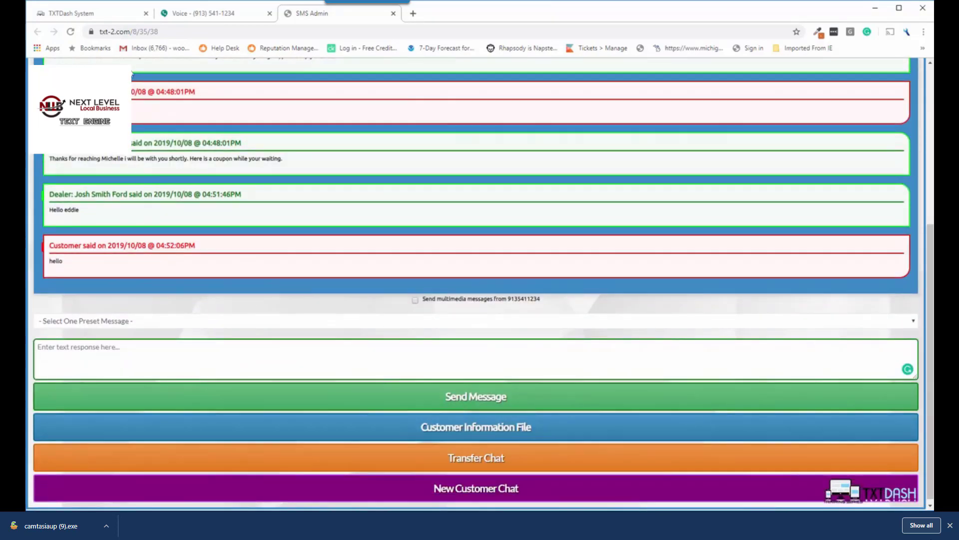
Reload the mobile chat page and send the Intro preset message to the customer
click(70, 32)
click(126, 324)
click(120, 344)
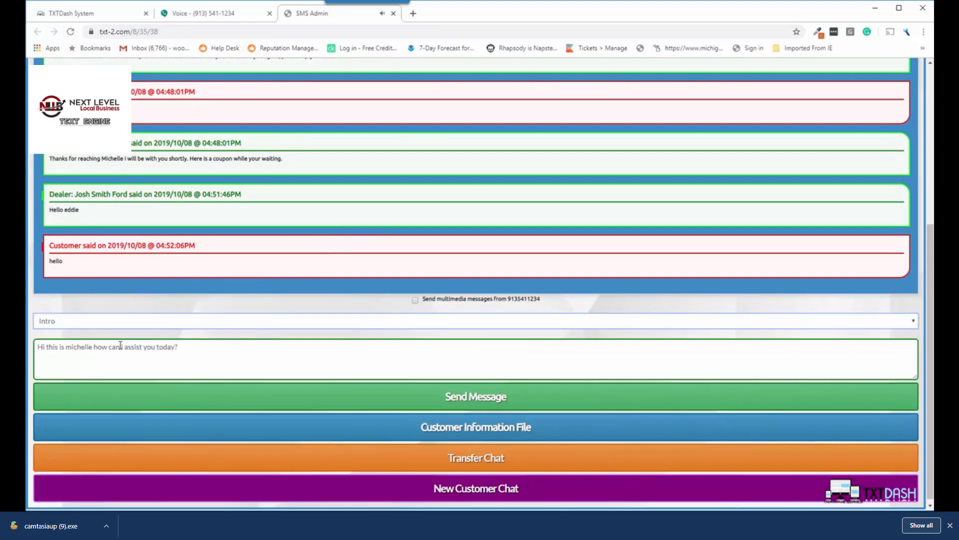
drag(37, 348, 180, 354)
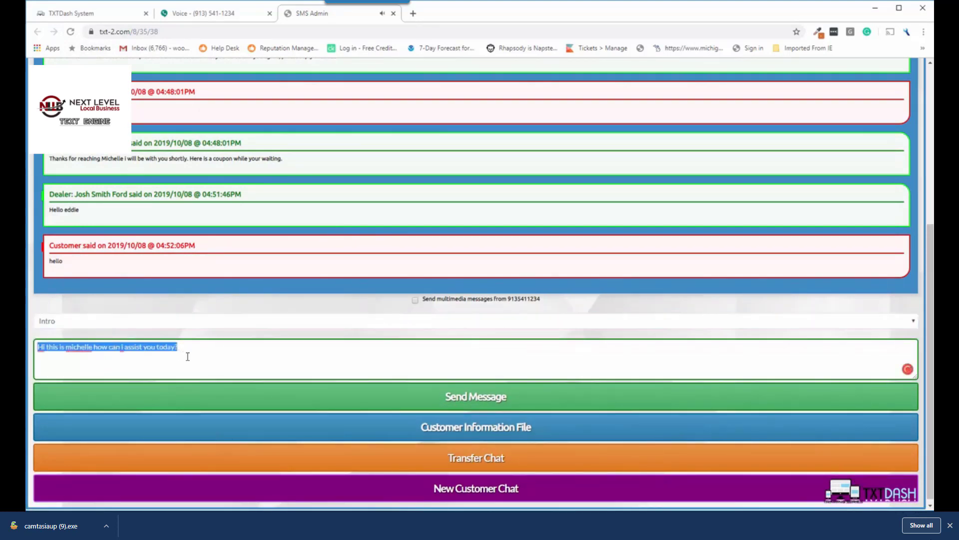
click(255, 406)
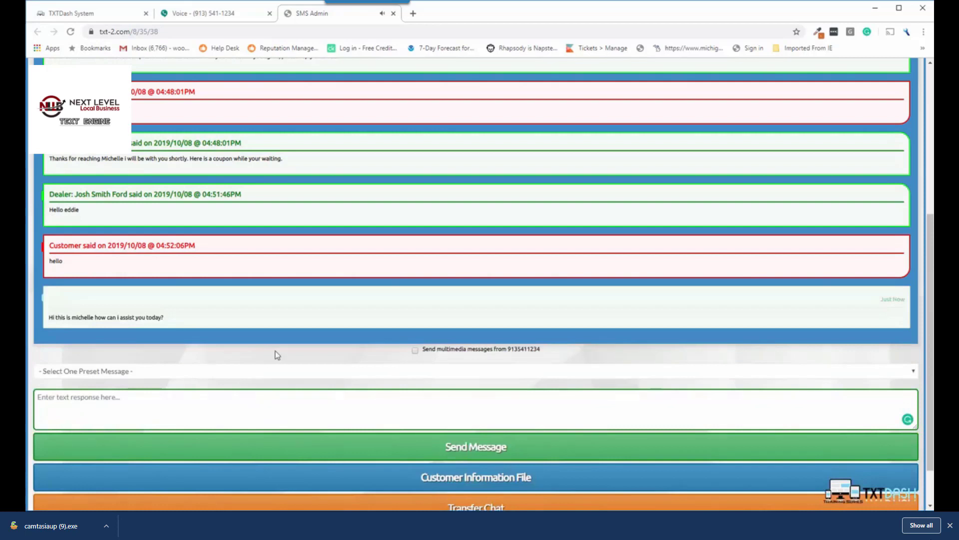
Check the Google Voice conversation for the reply, then review the mobile chat from its start and close the SMS Admin page
click(197, 15)
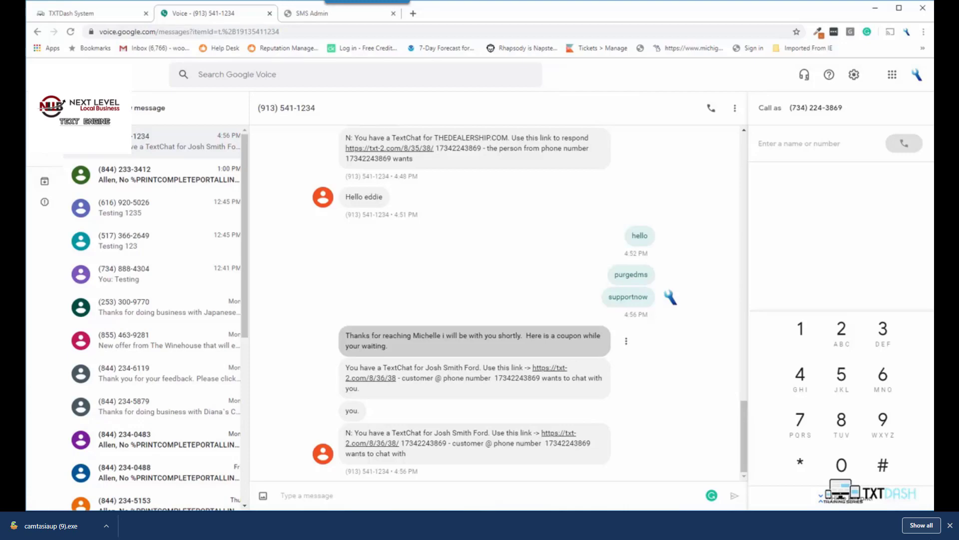
click(308, 13)
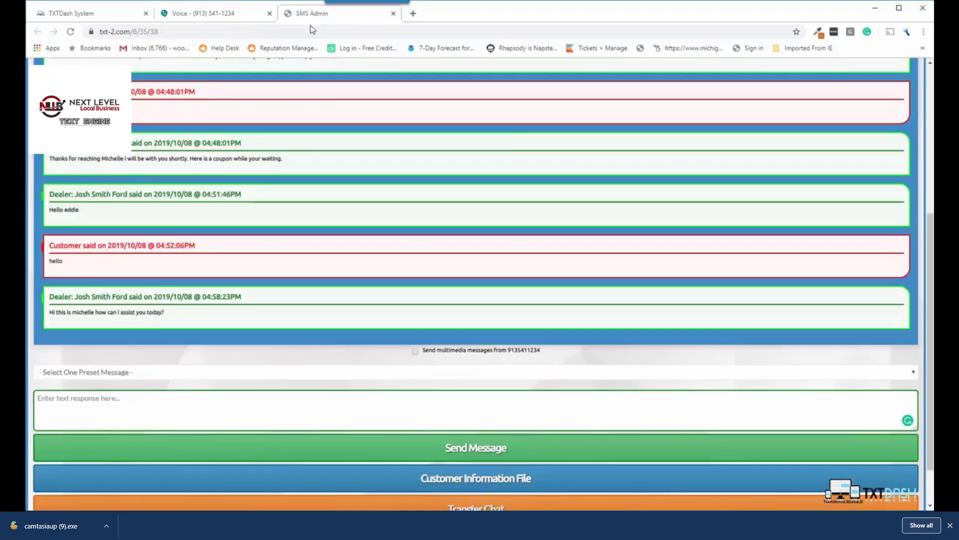
scroll(278, 251, up, 10)
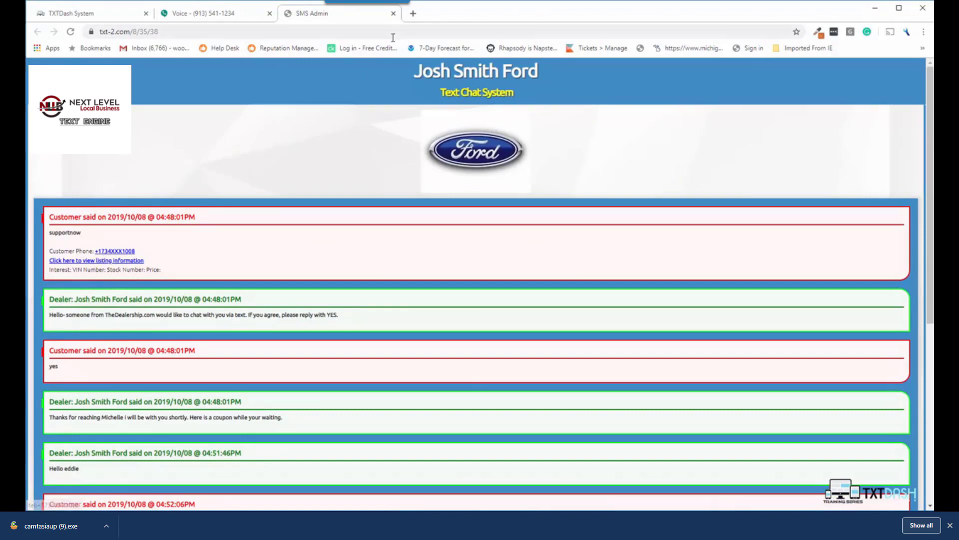
click(394, 13)
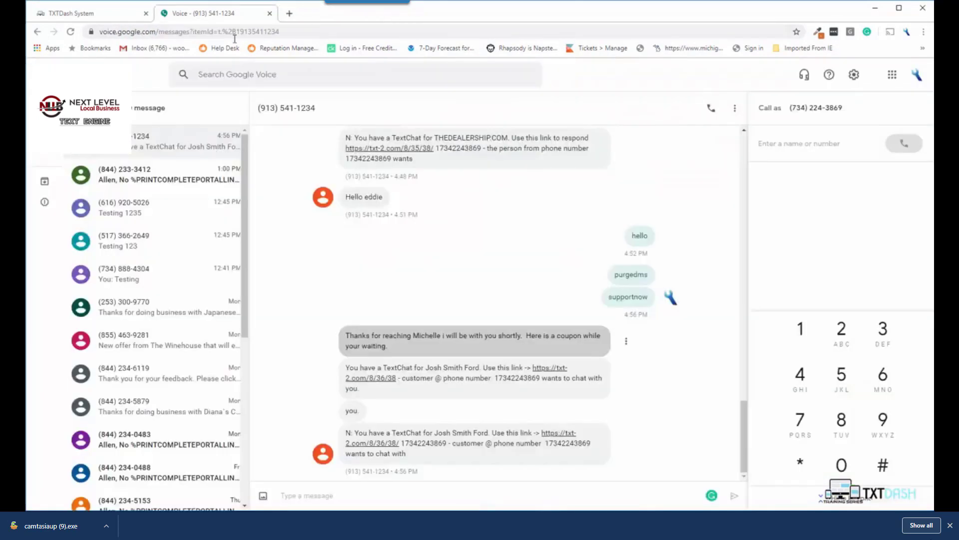
Return to the TXTDash chat dashboard, open the most recent chat session, and send the Intro preset as a reply
click(82, 14)
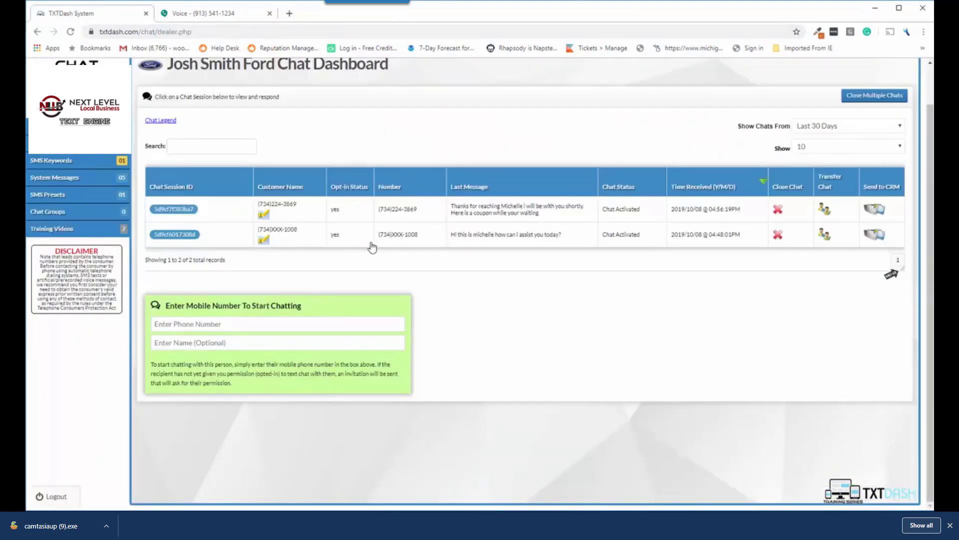
click(300, 212)
scroll(392, 302, down, 2)
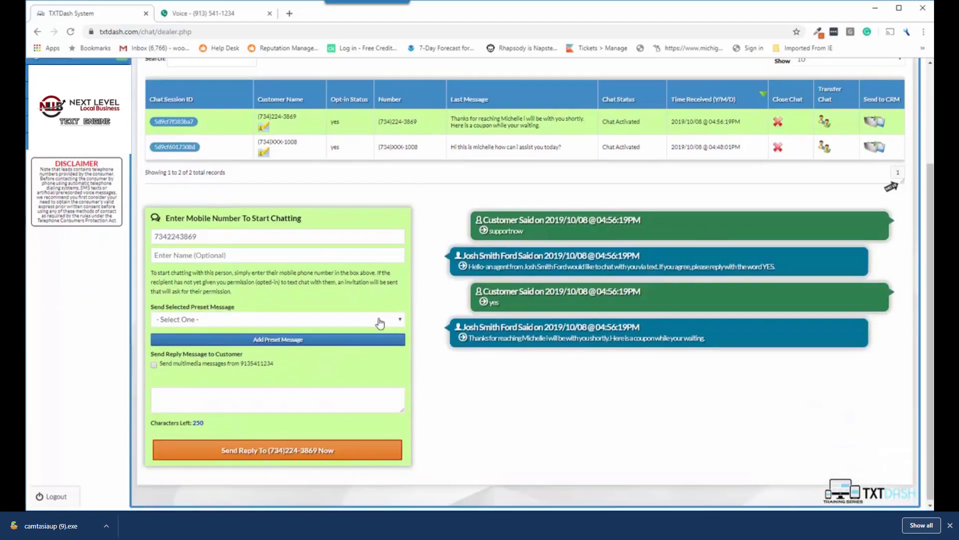
click(392, 318)
click(212, 336)
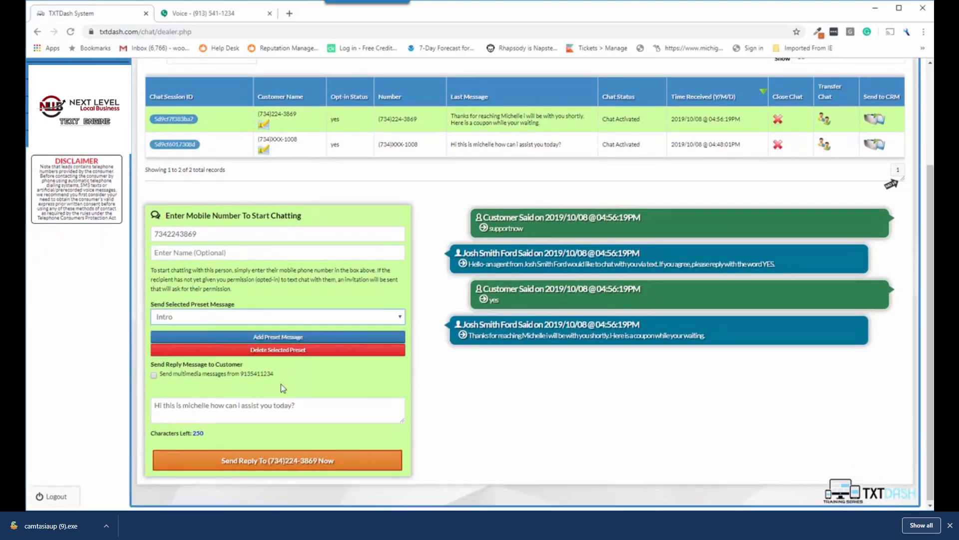
click(258, 464)
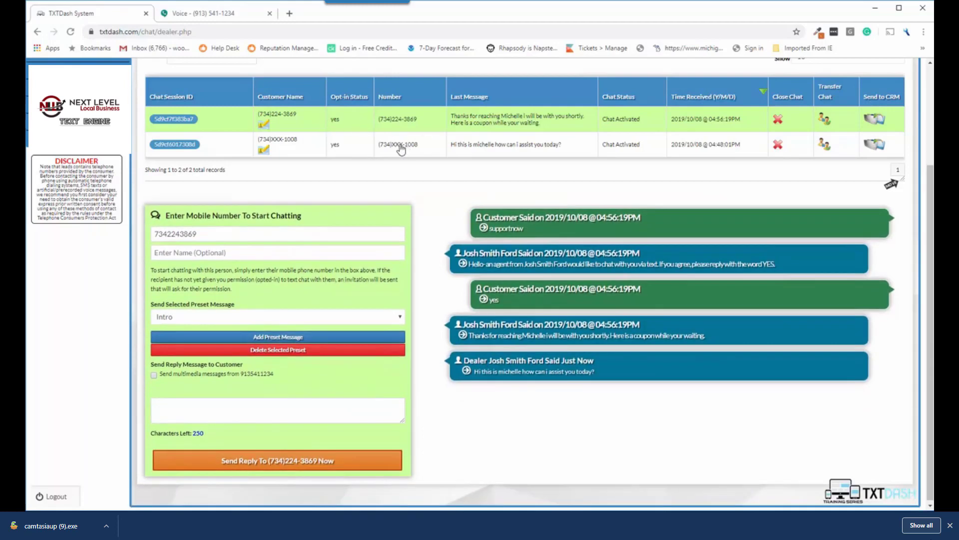
Look over the newest messages in the Google Voice conversation and return to the TXTDash dashboard
click(205, 14)
drag(348, 452, 499, 457)
click(100, 15)
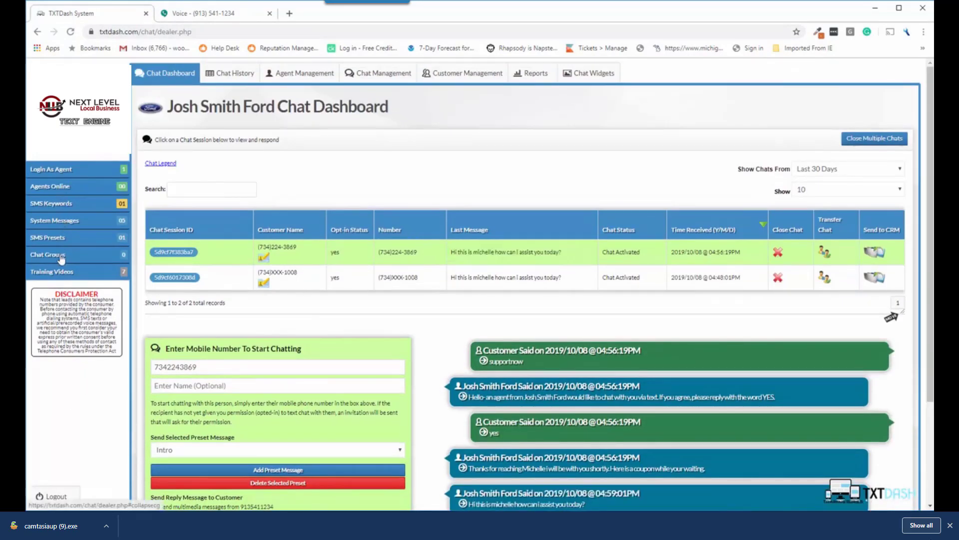
Create a chat group named "Maintenance" and save it
click(61, 257)
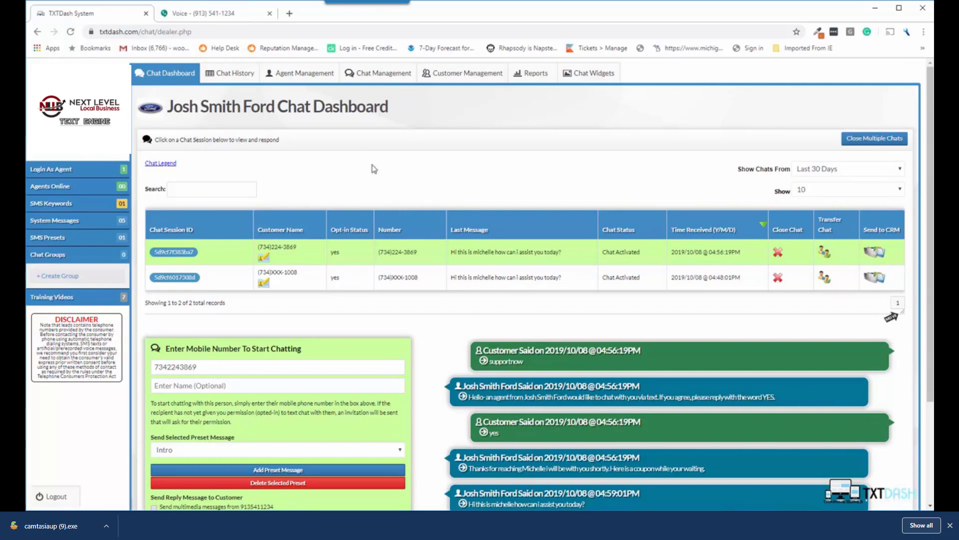
click(60, 277)
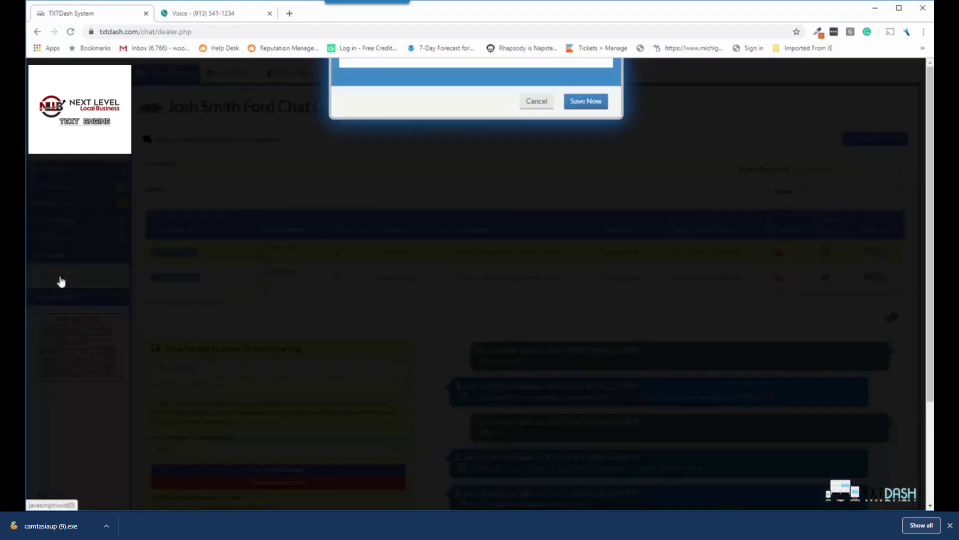
click(373, 163)
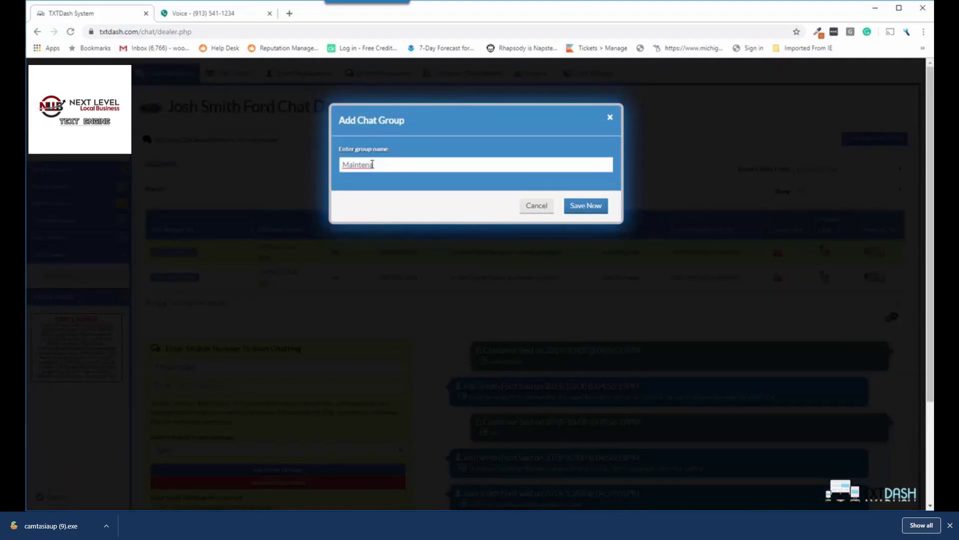
text(Maintenance)
click(587, 209)
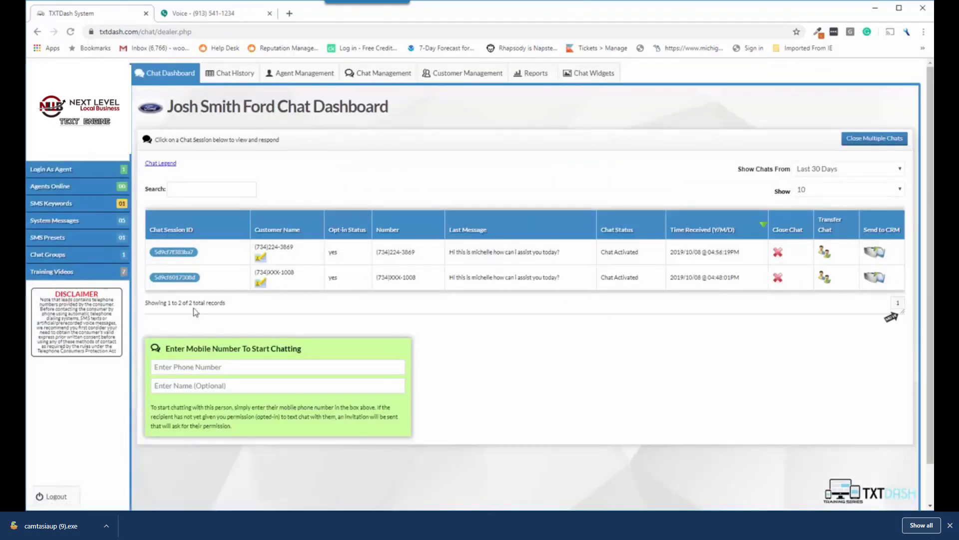
Create a second chat group named "Billing" and save it
click(64, 255)
click(66, 273)
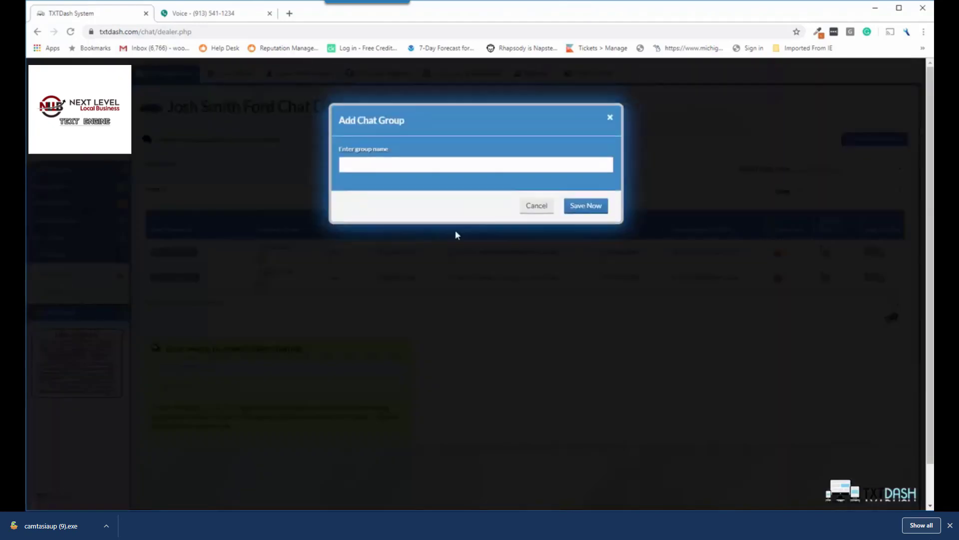
click(451, 168)
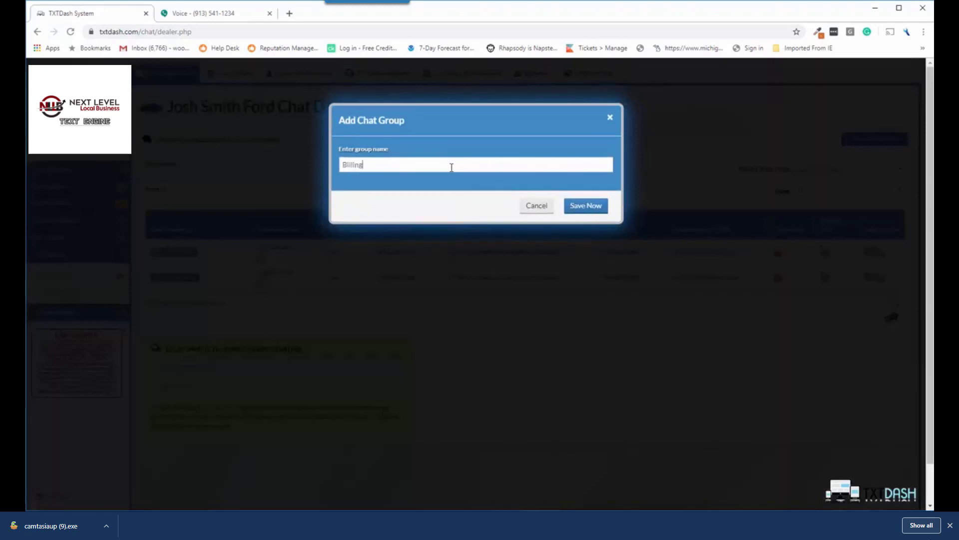
click(582, 208)
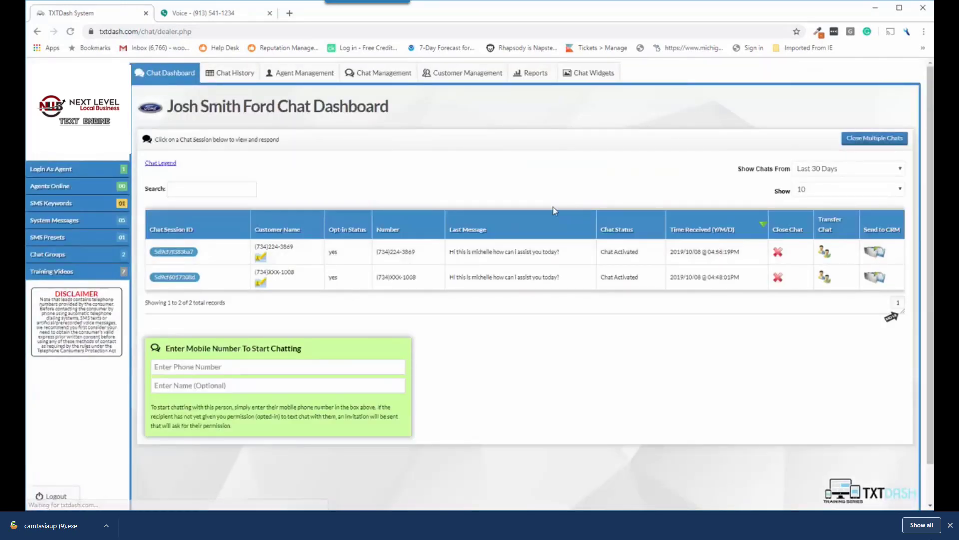
Add the listed agent as a member of the Billing chat group and close the member list
click(64, 253)
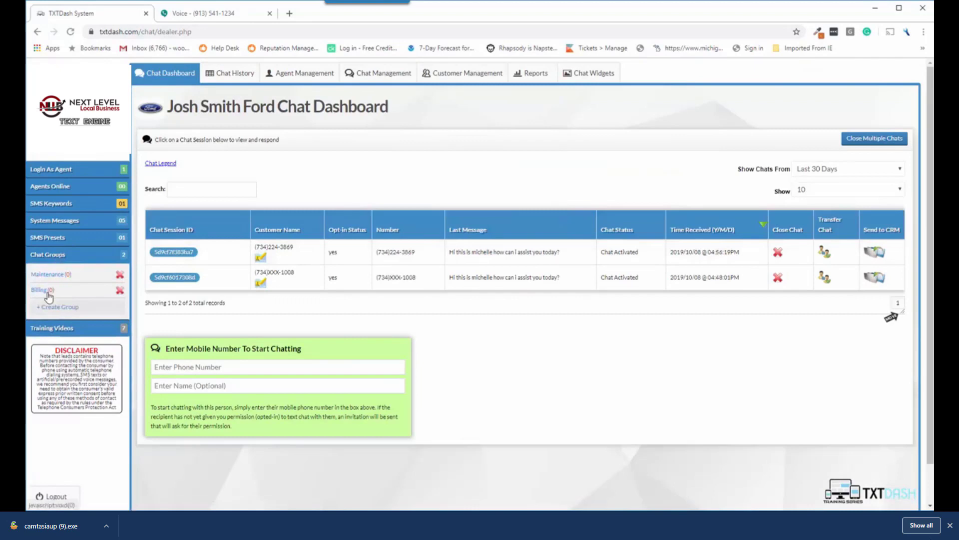
click(41, 290)
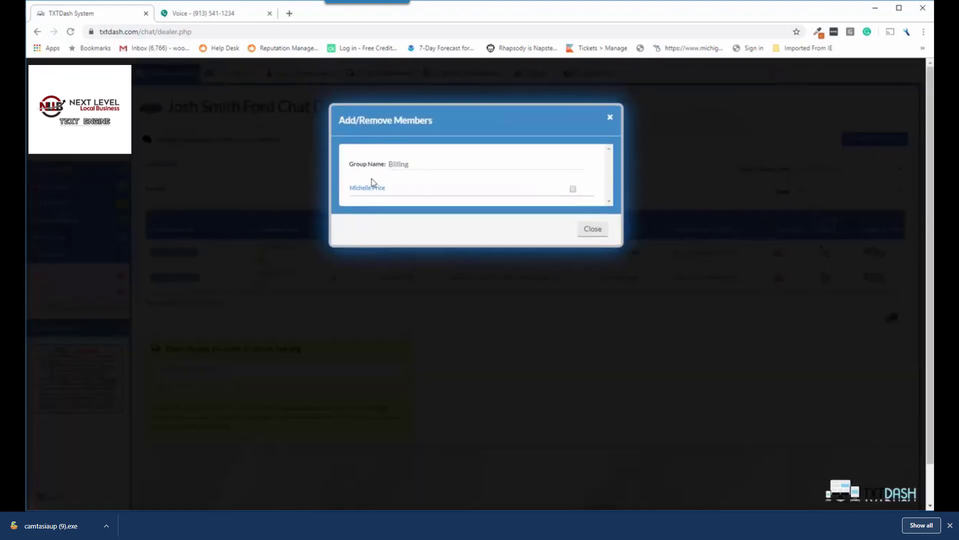
click(573, 189)
click(583, 227)
Log in as the agent, view the member's chats through the Billing chat group, and return to the dealer dashboard
click(50, 171)
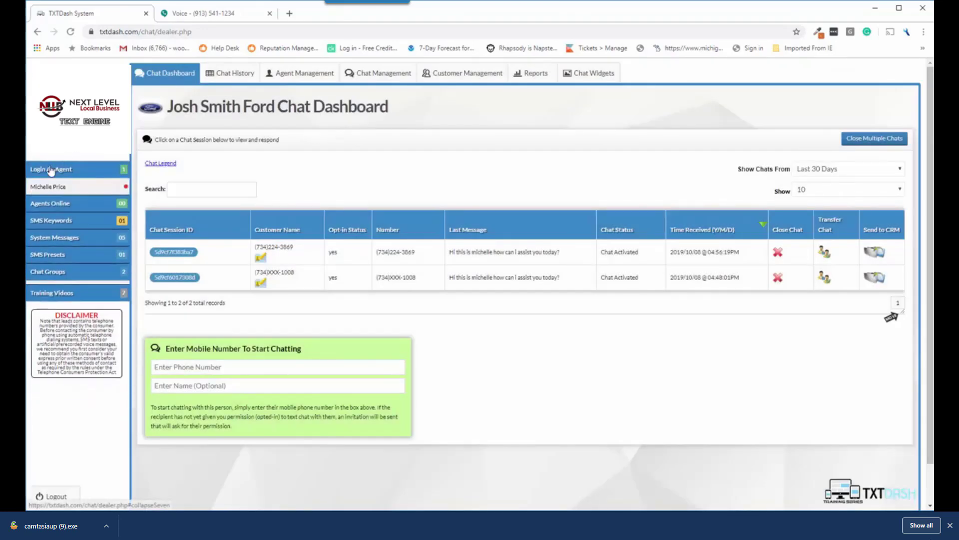
click(50, 187)
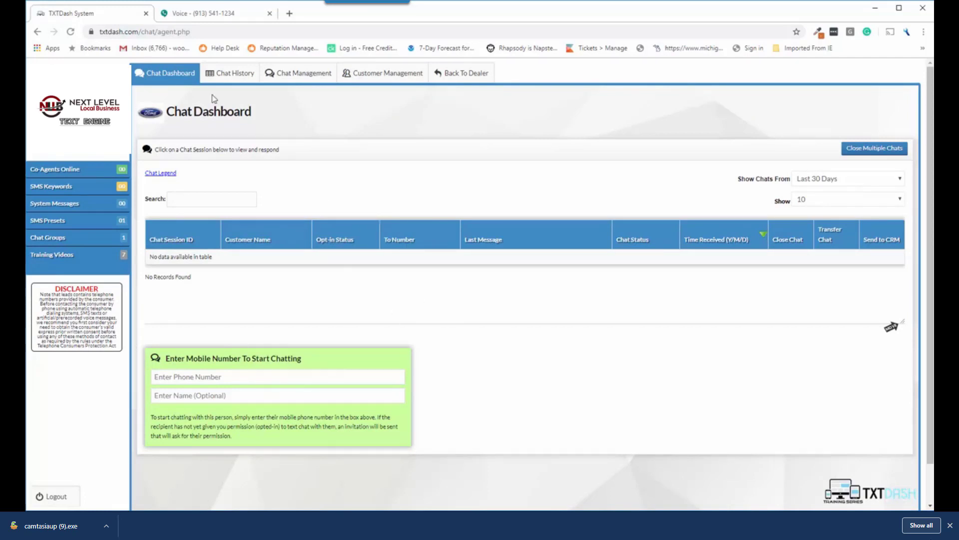
click(50, 238)
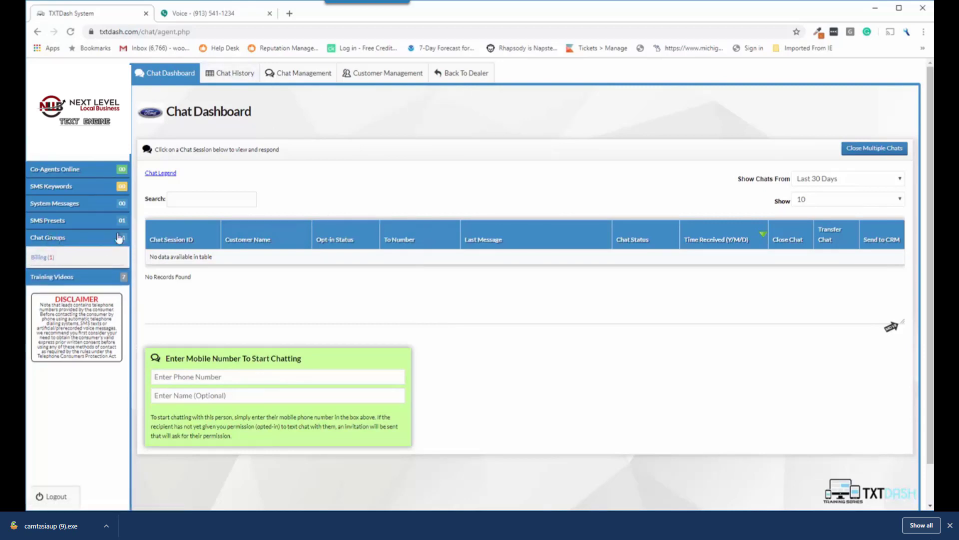
click(43, 258)
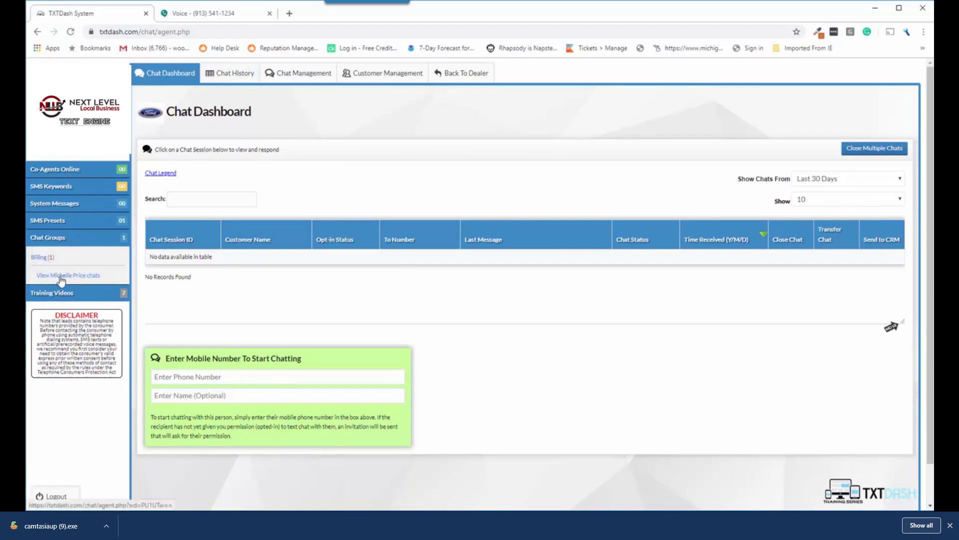
click(60, 275)
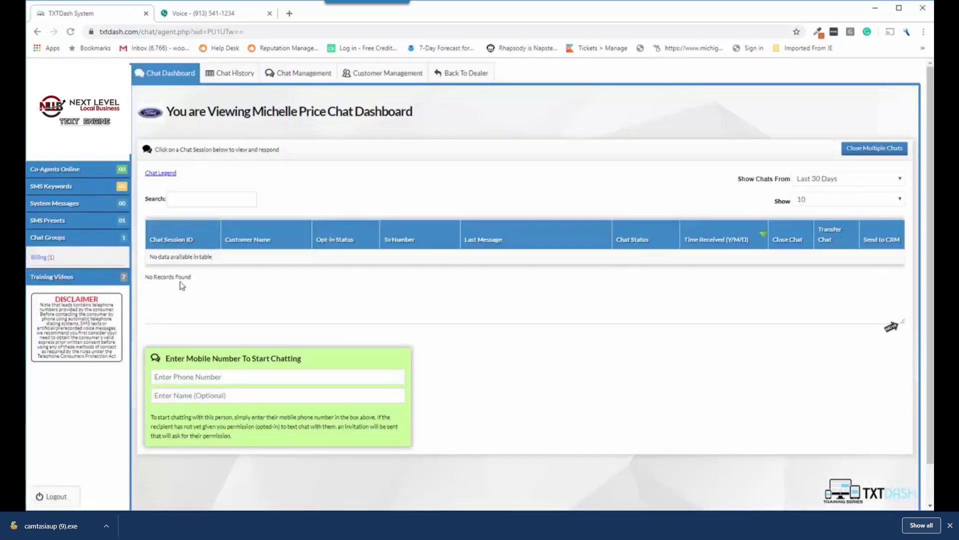
click(45, 258)
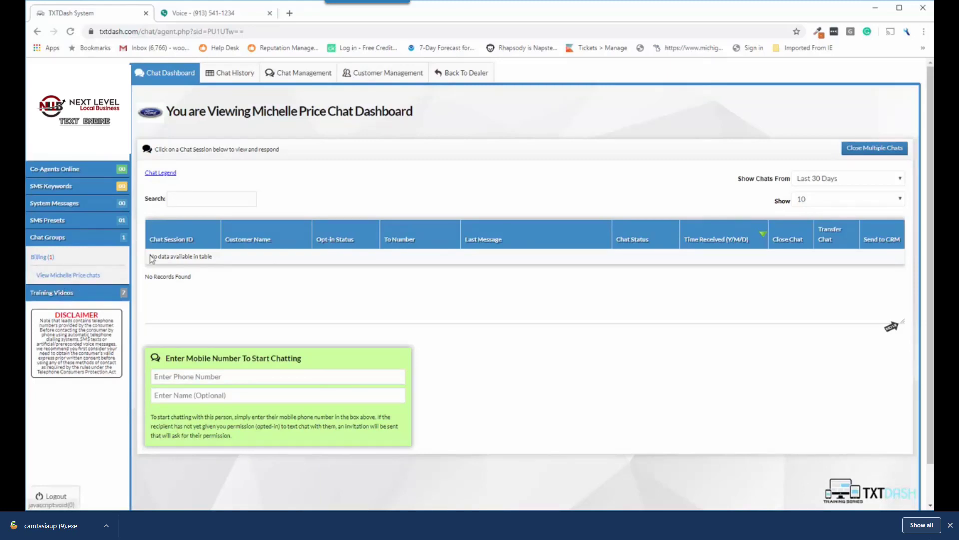
click(462, 72)
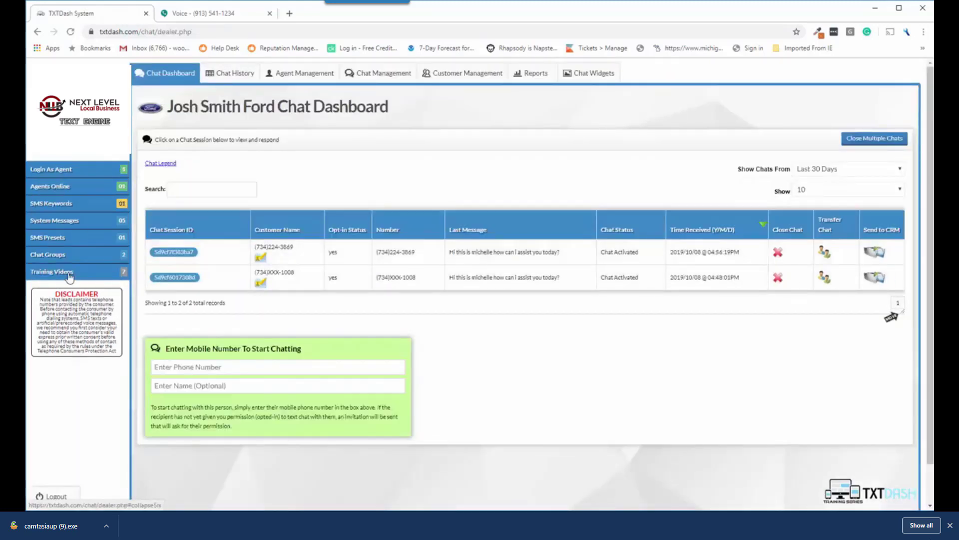
Add the listed agent as a member of the Maintenance chat group and close the member list
click(52, 256)
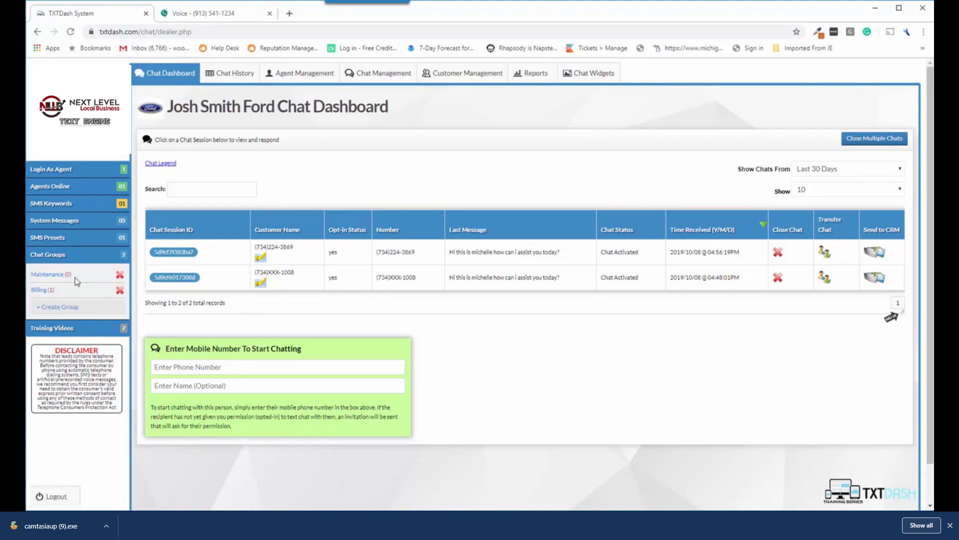
click(51, 275)
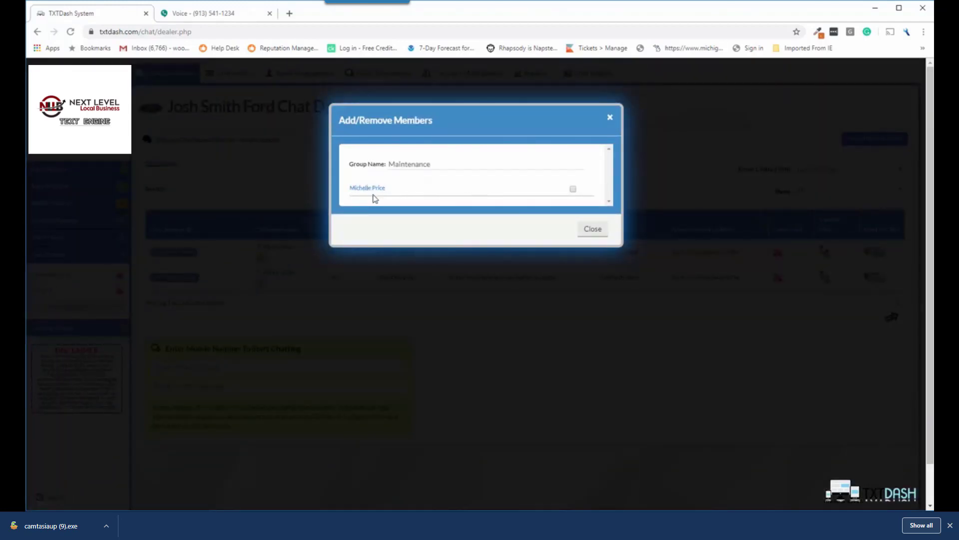
click(572, 190)
click(589, 228)
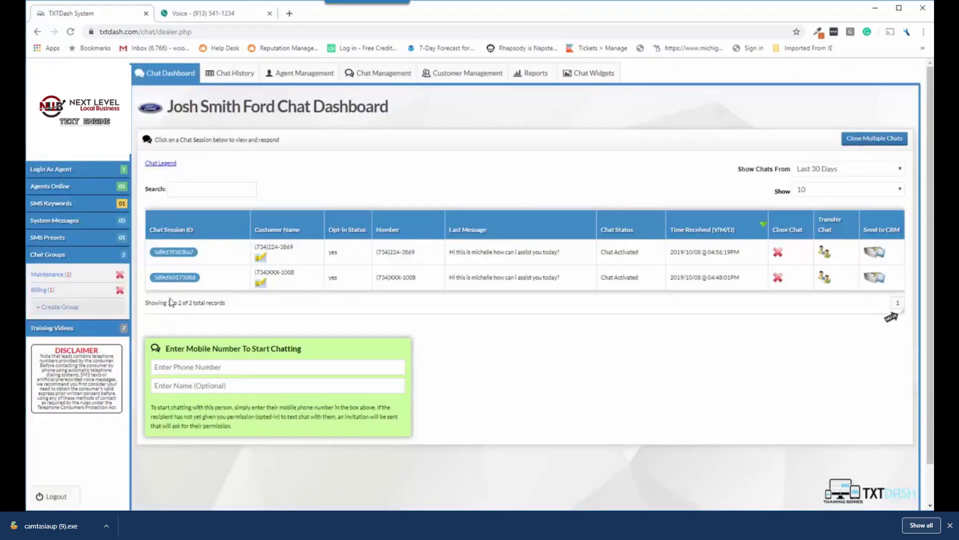
Log in as the agent again, inspect the members of the Maintenance and Billing chat groups, and return to the dealer dashboard
click(70, 170)
click(58, 186)
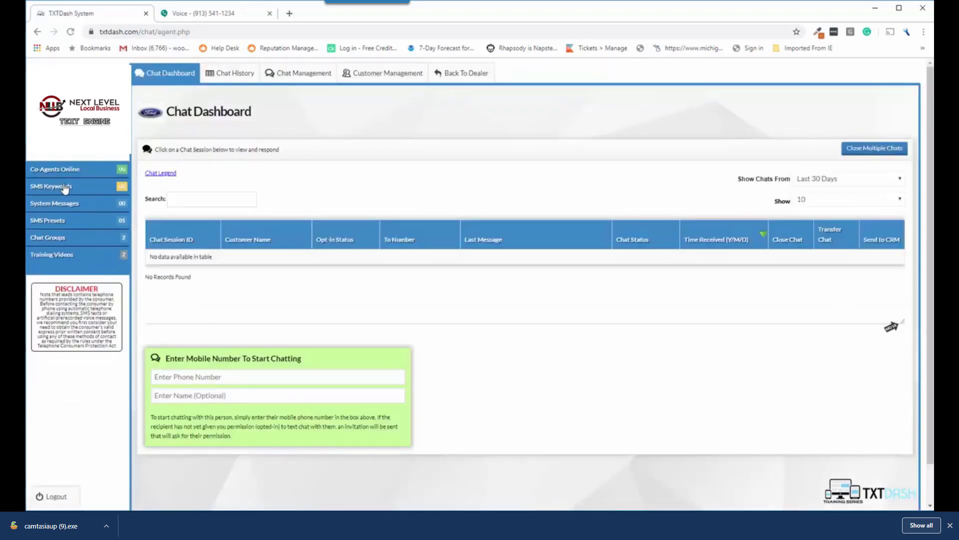
click(63, 239)
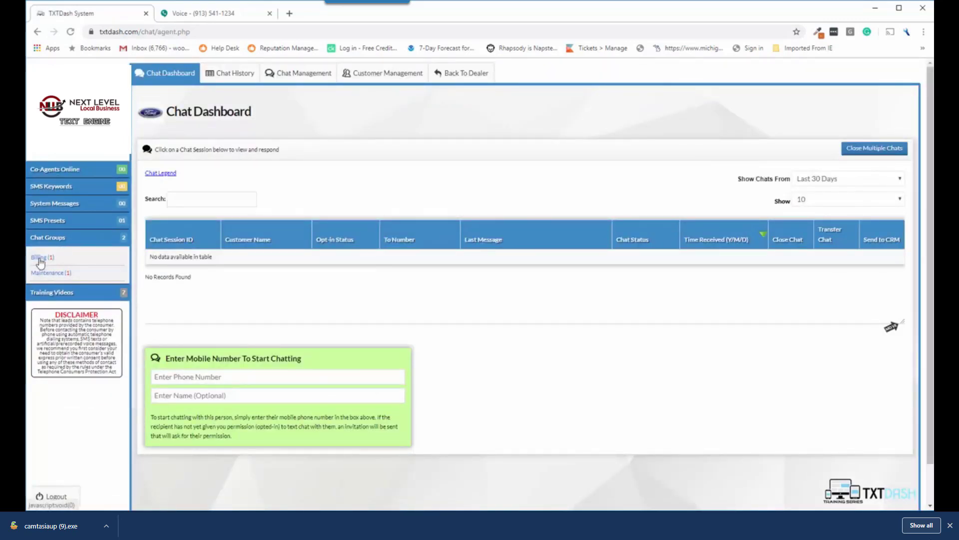
click(44, 274)
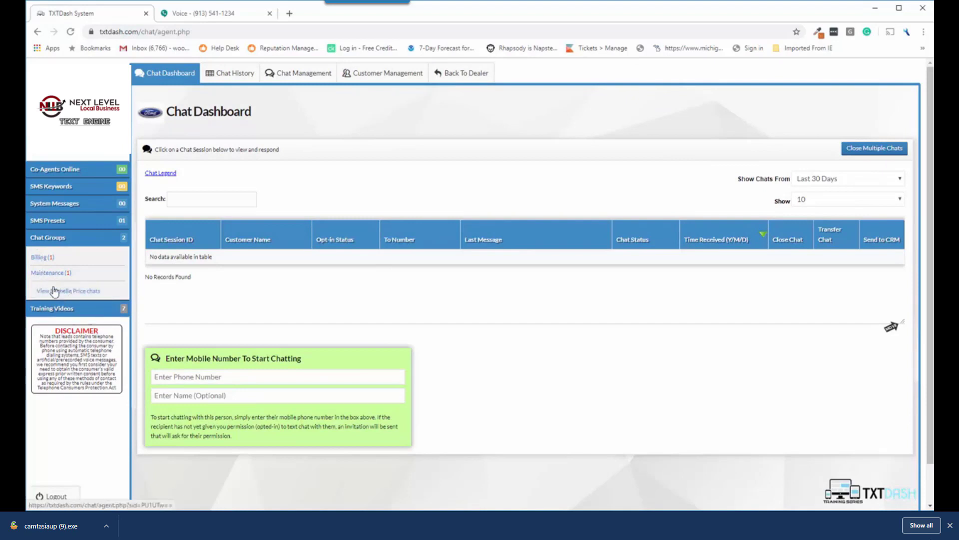
click(39, 258)
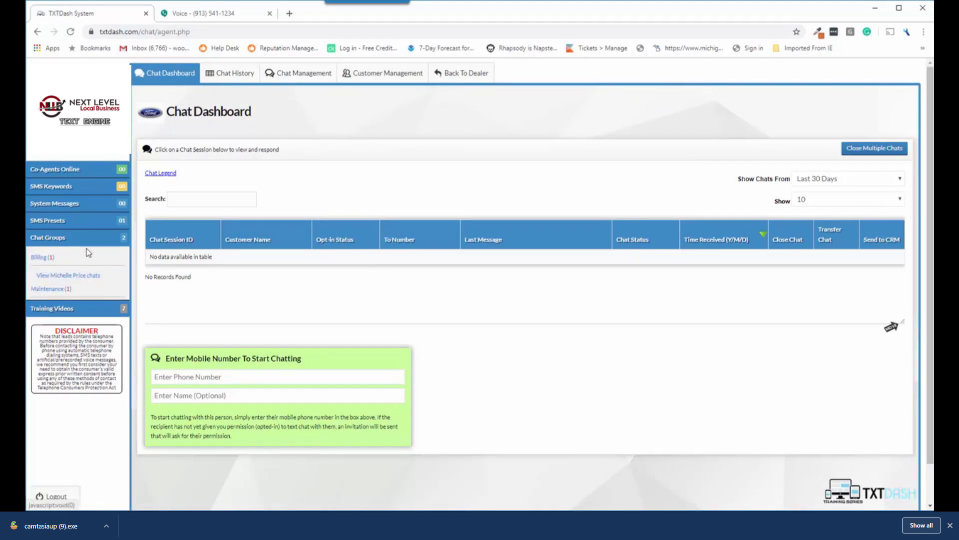
click(462, 73)
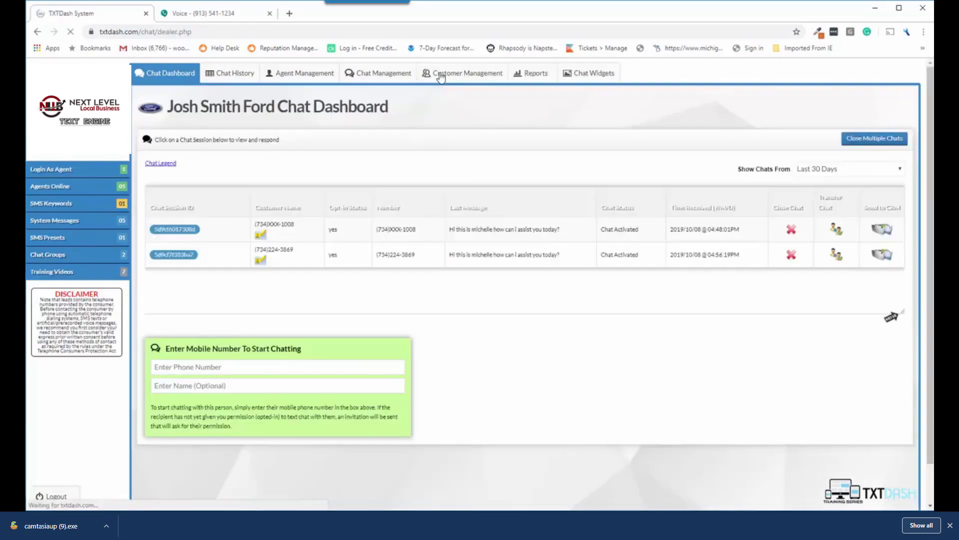
Review the list of available training videos and collapse it
click(64, 274)
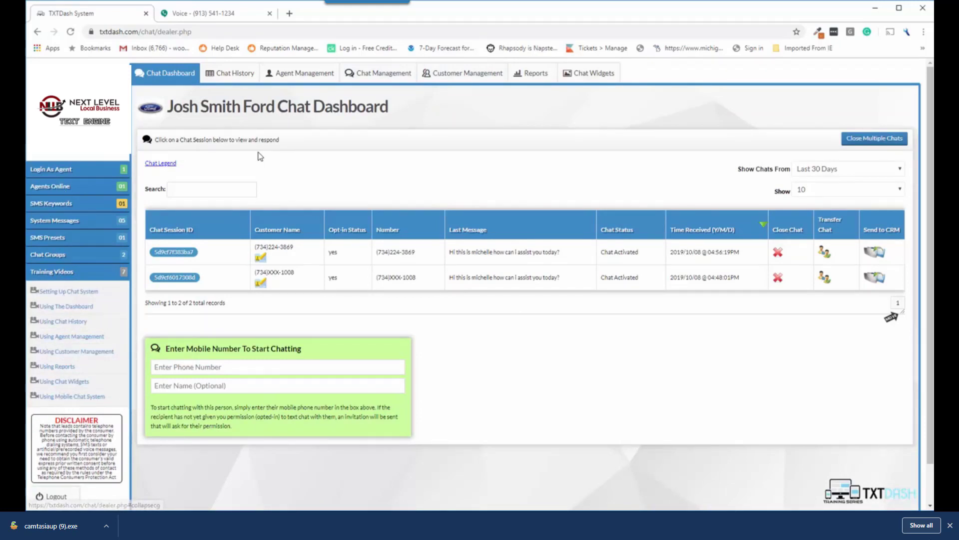
click(64, 273)
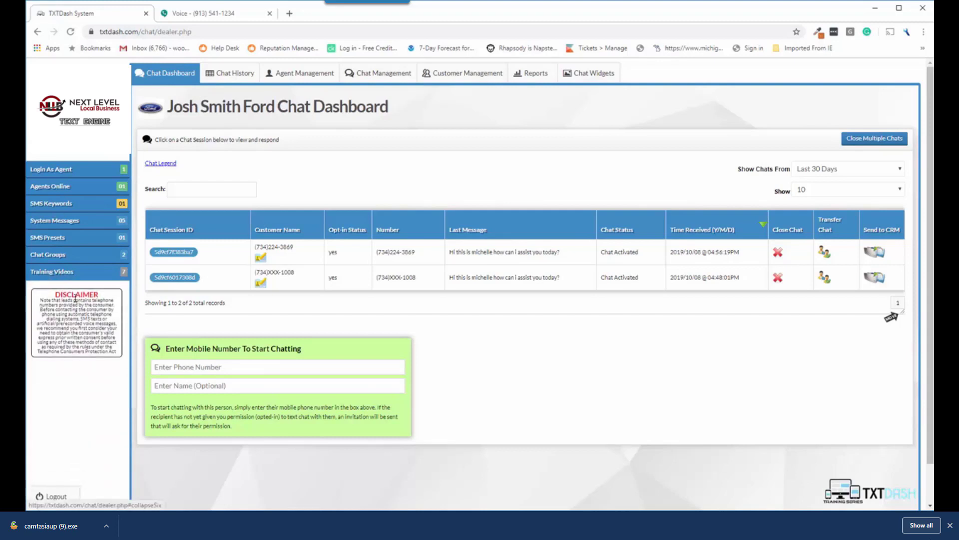